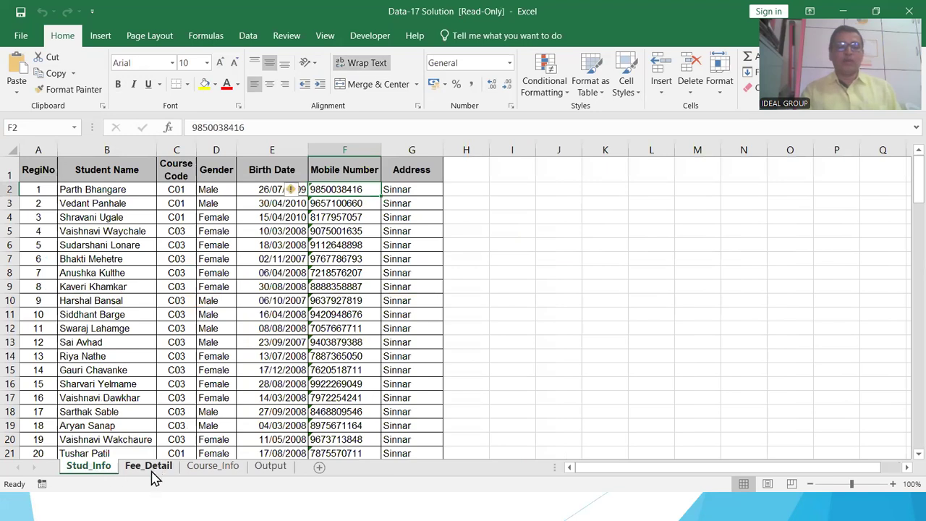
Look through the Fee_Detail, Course_Info and Output sheets and inspect the RegiNo, Total Fee and Total Recd. Fee cells of the summary
left_click(158, 473)
left_click(221, 471)
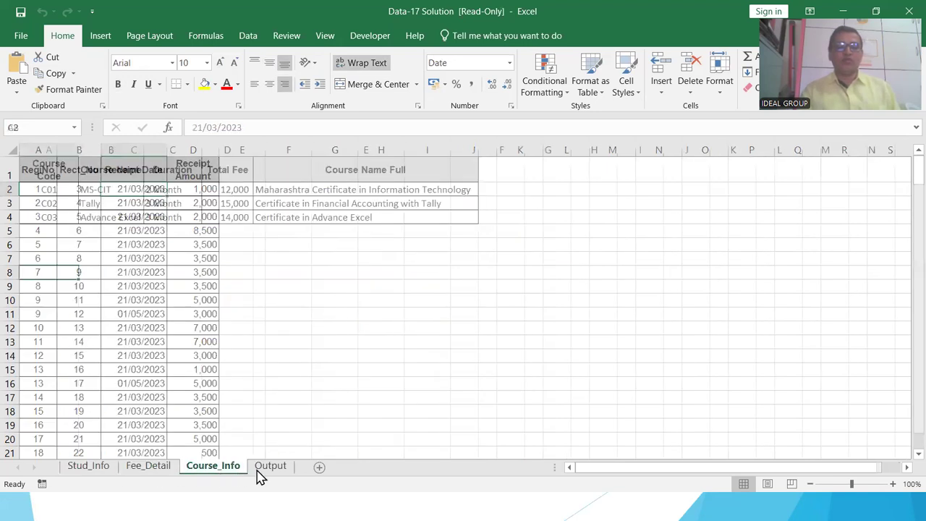
left_click(262, 472)
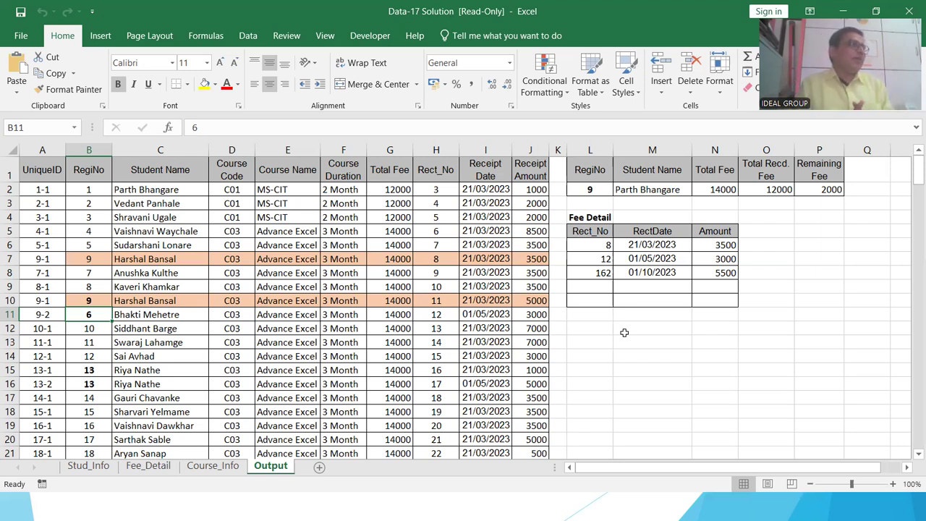
left_click(596, 186)
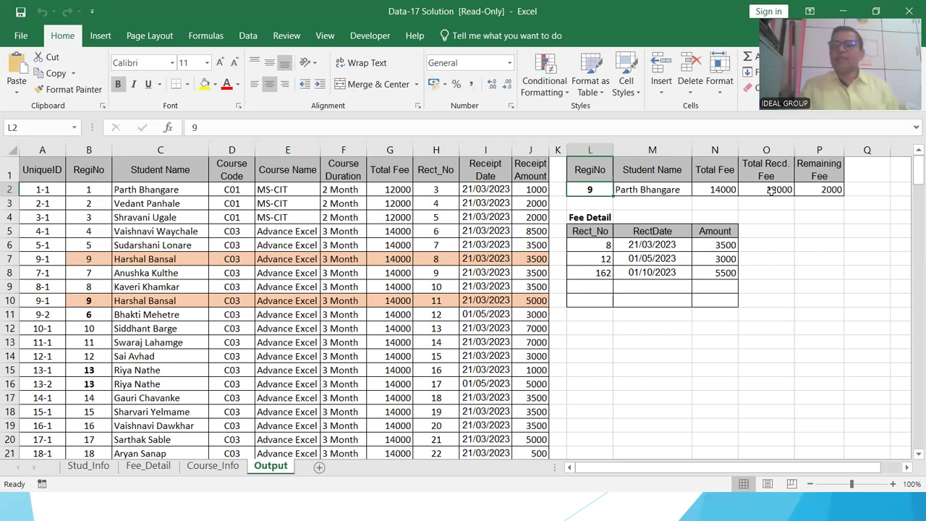
left_click(717, 190)
left_click(773, 192)
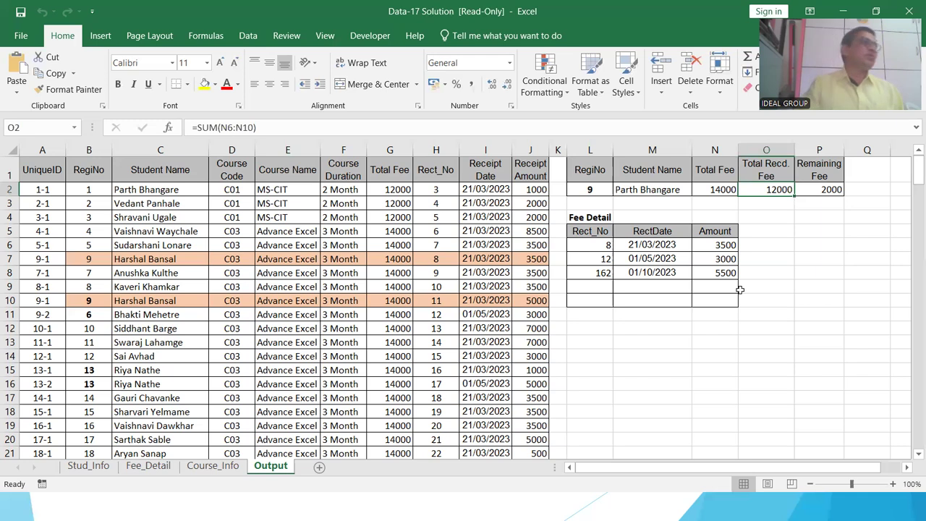
Set the RegiNo lookup value in cell L2 of the Output sheet to 13
left_click(595, 189)
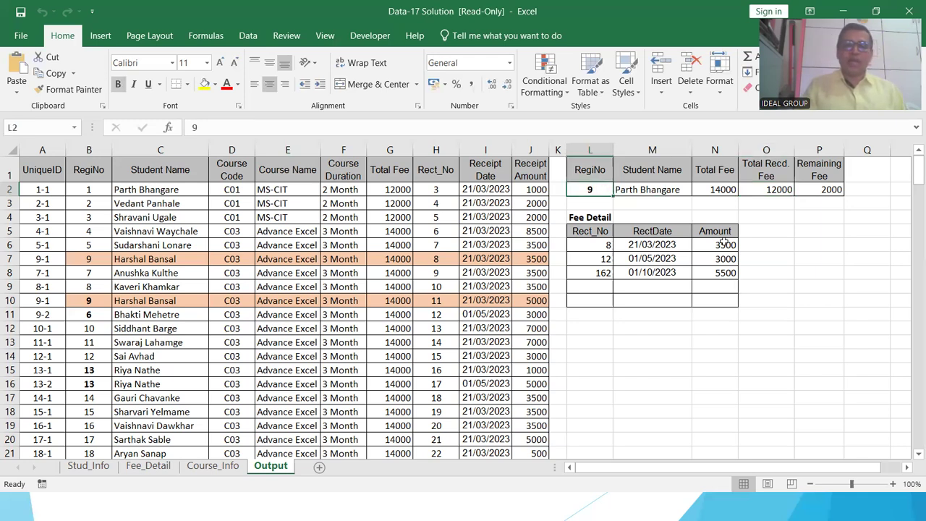
type("13")
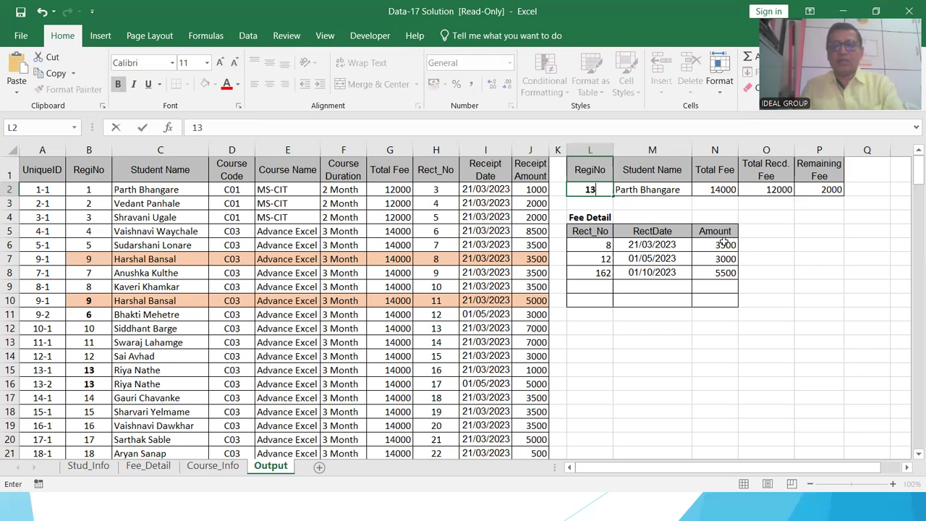
key("Return")
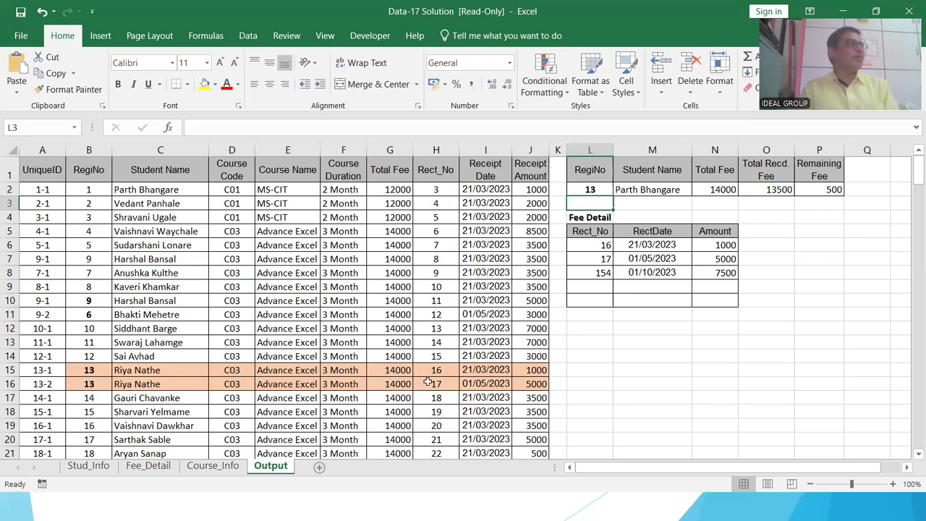
Set the RegiNo lookup value in L2 to 8 and check the matching highlighted rows throughout the receipt list
left_click(591, 189)
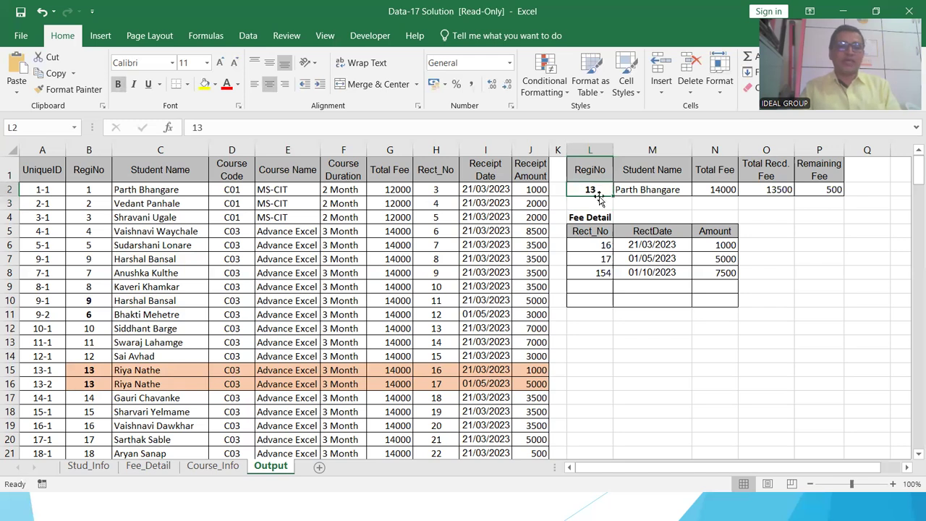
type("8")
key("Return")
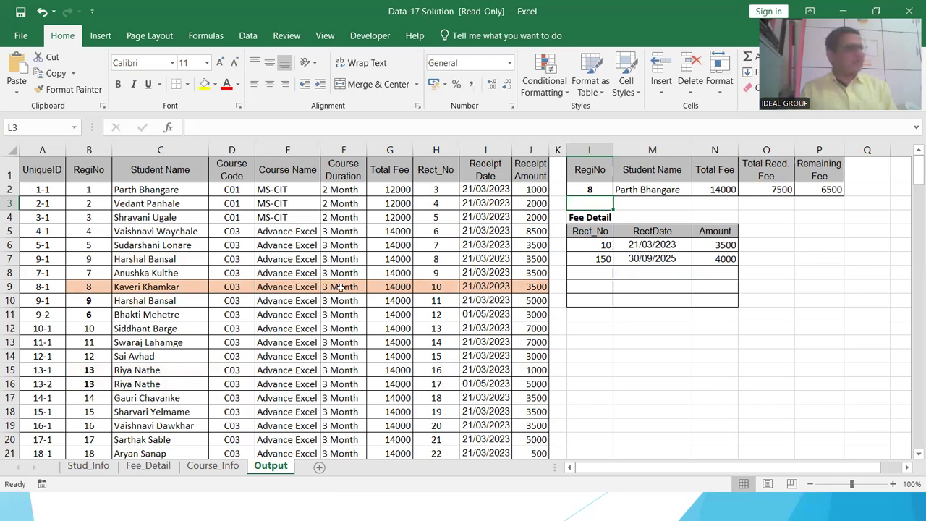
scroll(344, 334, "down", 7)
scroll(345, 334, "down", 20)
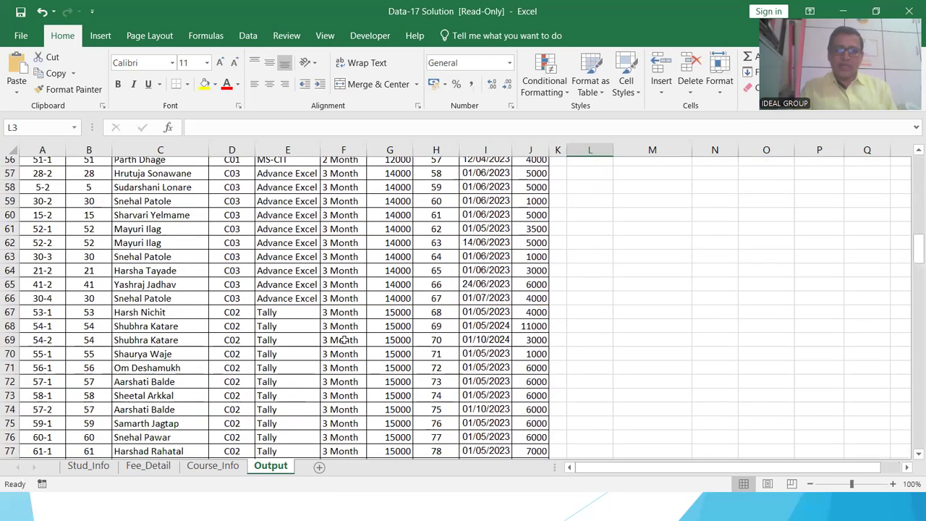
scroll(345, 340, "down", 19)
scroll(242, 342, "up", 2)
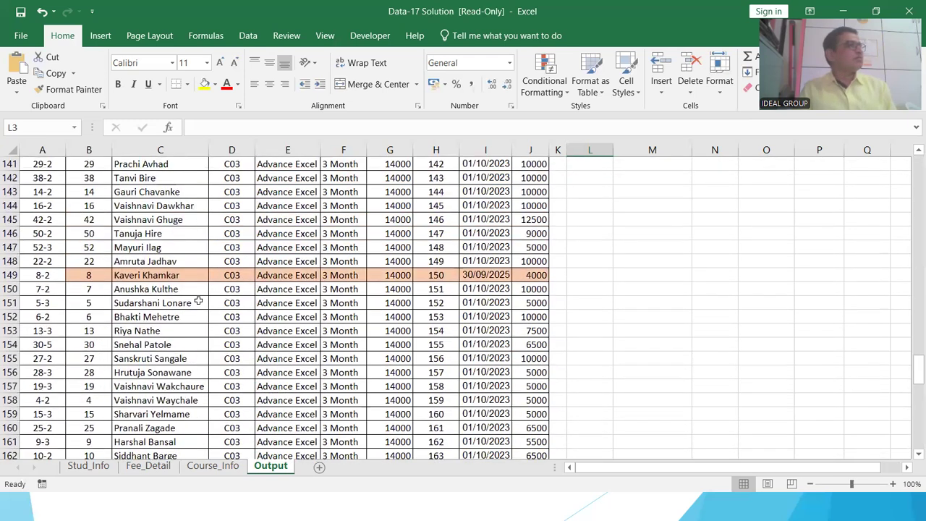
scroll(197, 303, "up", 20)
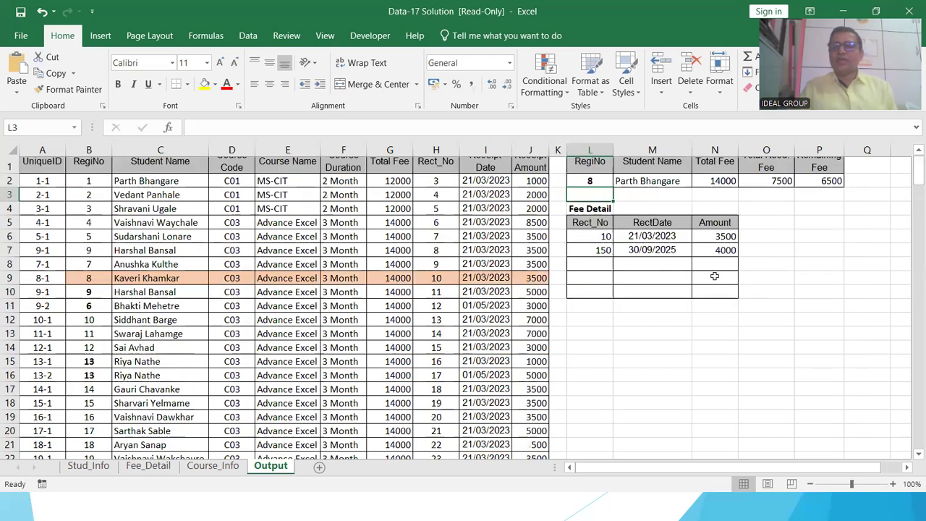
scroll(715, 276, "up", 1)
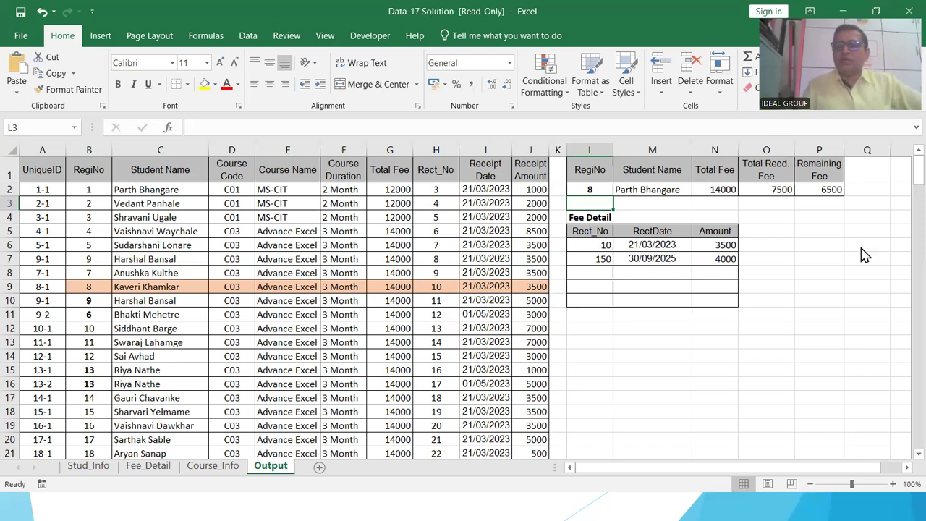
Switch to the slide show, open the Data-17 workbook from its Data link, and set RegiNo in L2 to 8
left_click(841, 16)
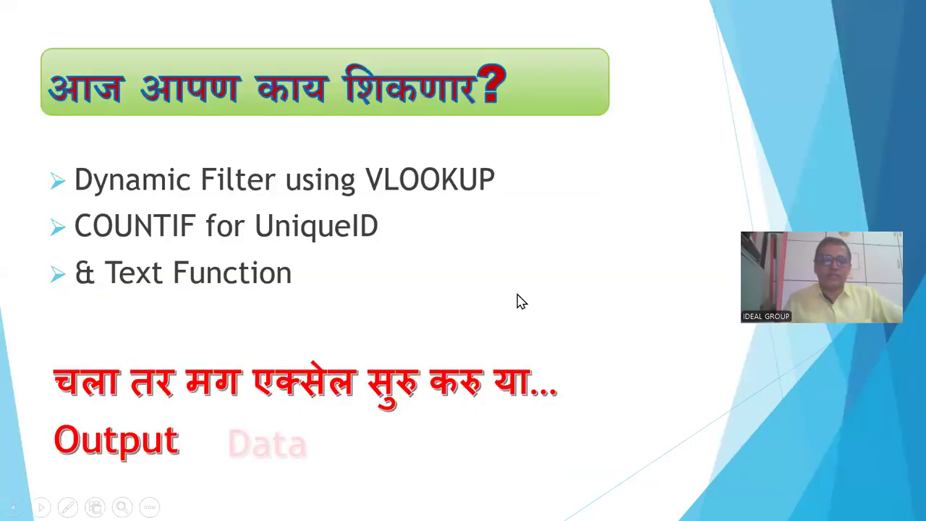
left_click(258, 455)
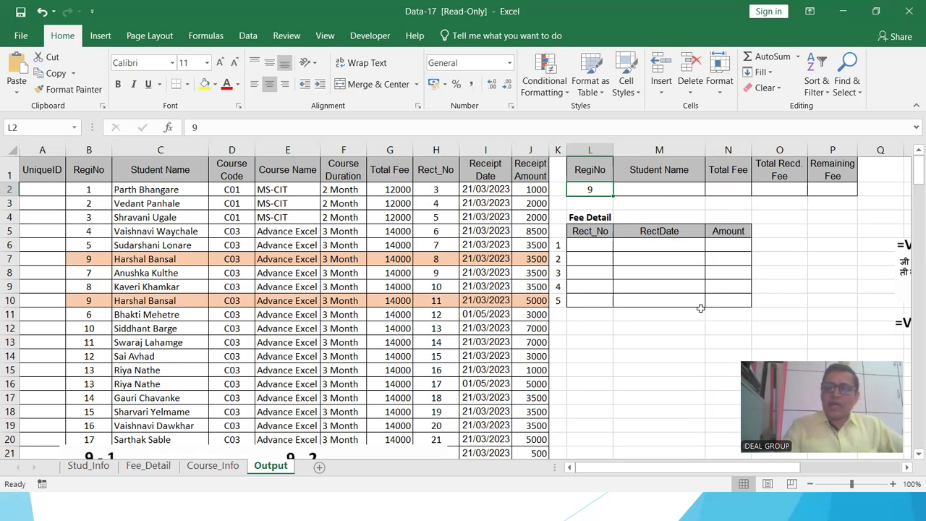
type("9")
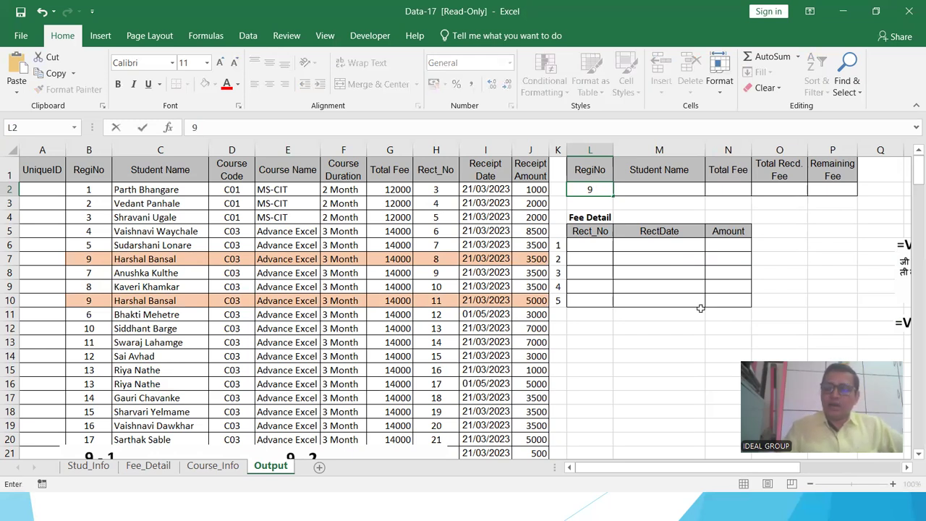
key("Return")
key("Up")
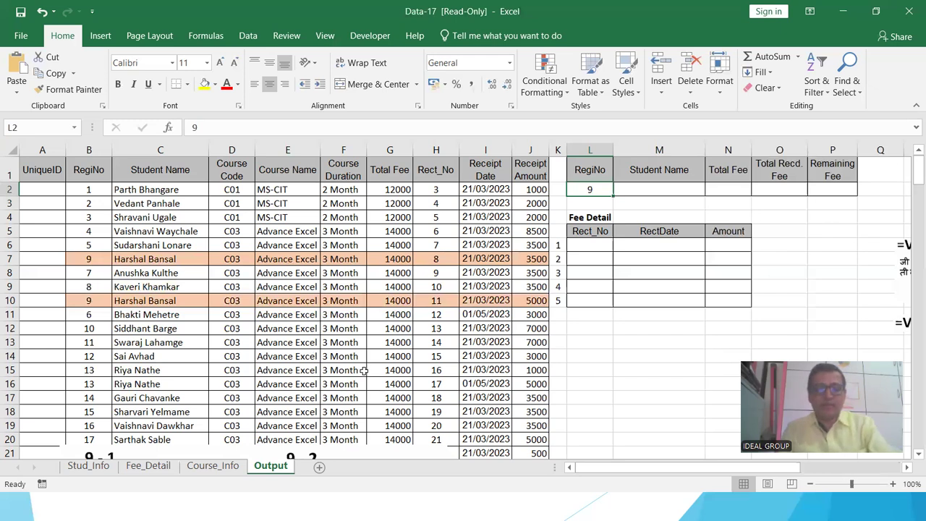
type("8")
key("Return")
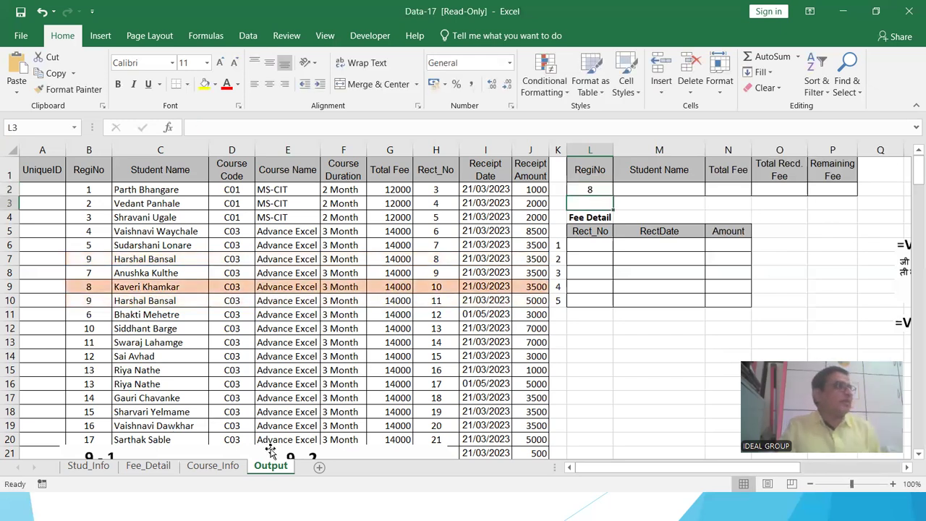
left_click(586, 188)
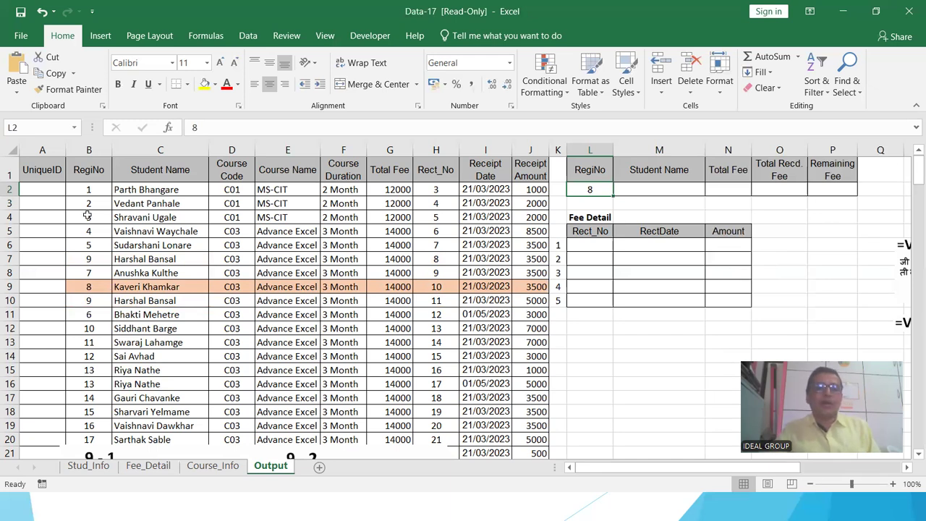
Create a new conditional formatting rule for the range B2:J206 that uses a formula to determine which cells to format
left_click(88, 186)
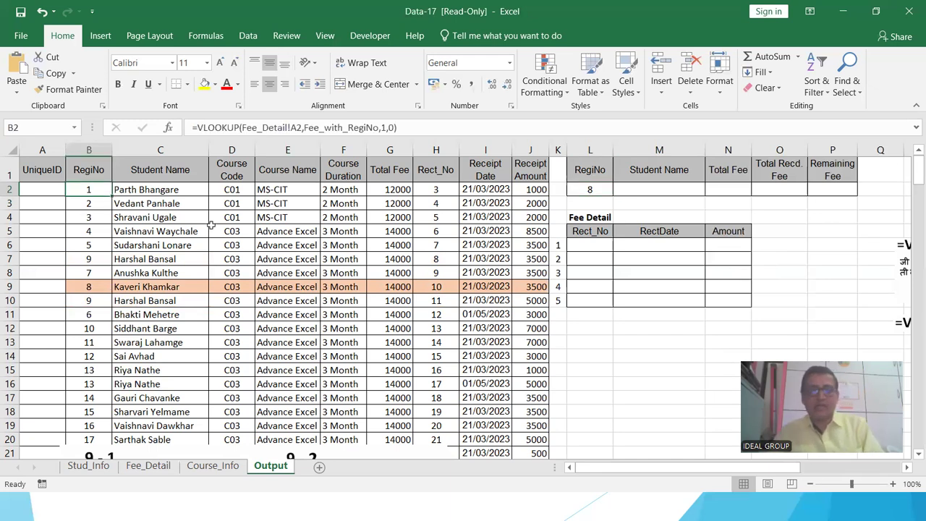
left_click_drag(211, 225, 535, 190)
key("ctrl+shift+Down")
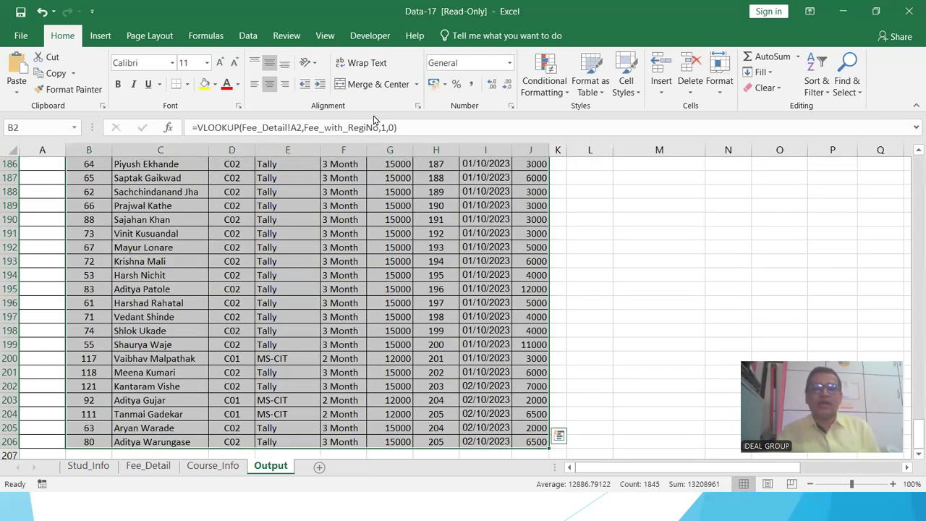
left_click(248, 36)
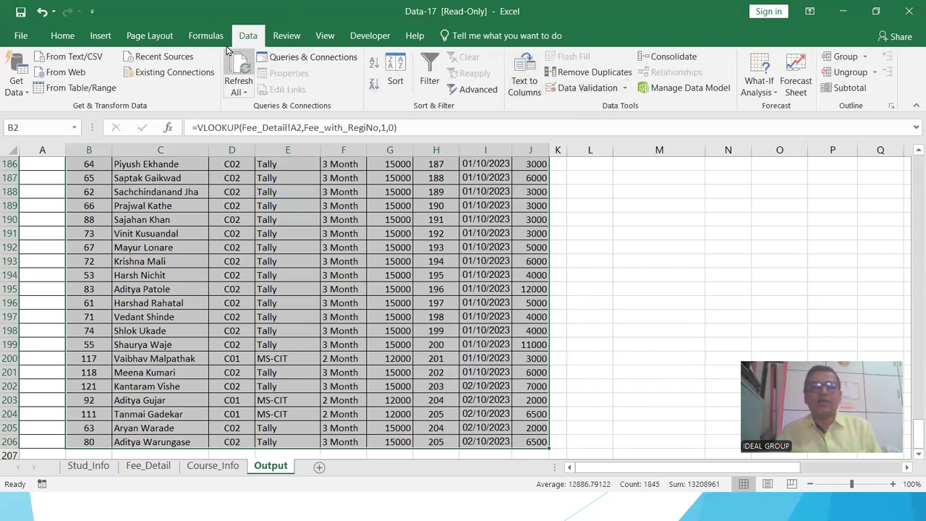
left_click(64, 36)
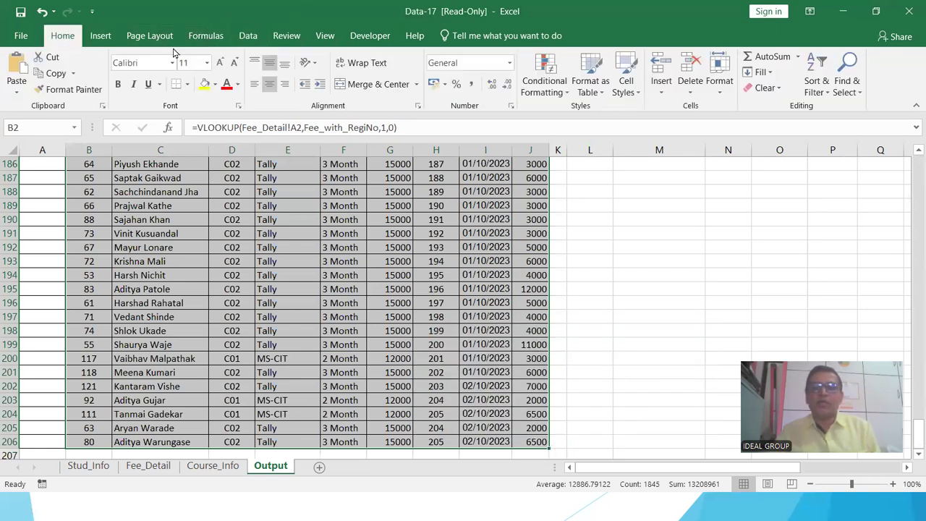
left_click(560, 94)
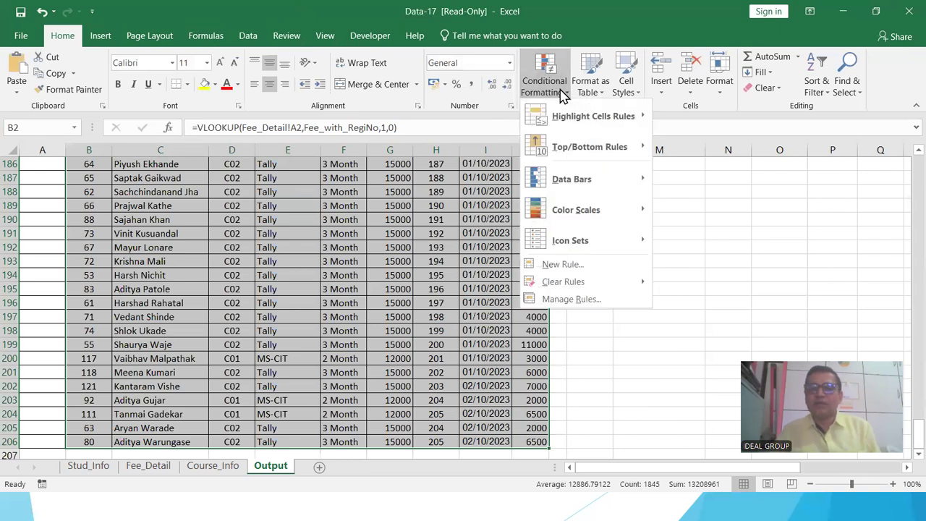
left_click(564, 264)
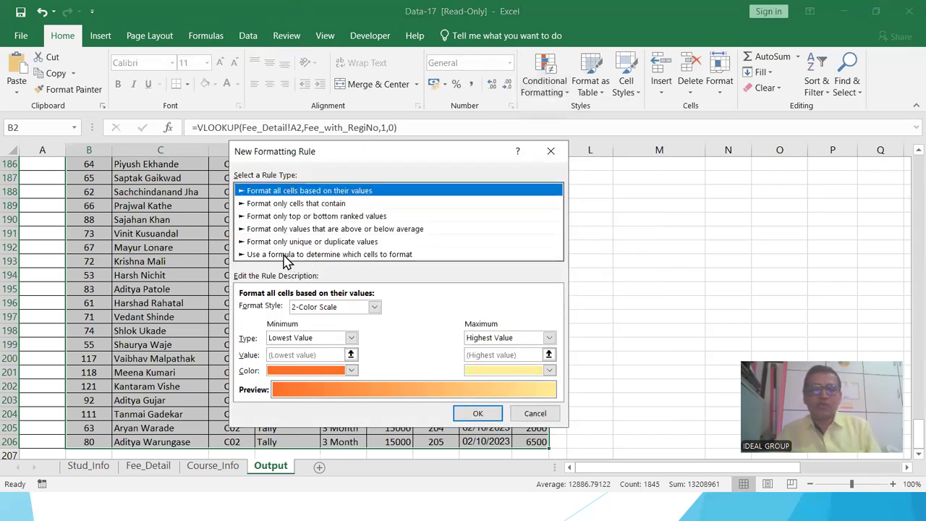
left_click(287, 255)
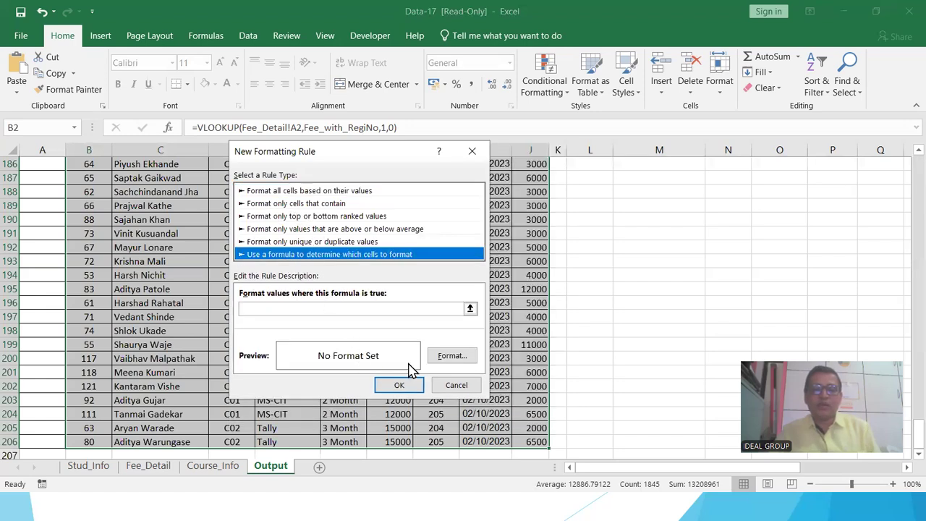
Enter =$B2=$L$2 as the rule's formula to match each row's RegiNo with the lookup cell
left_click(273, 310)
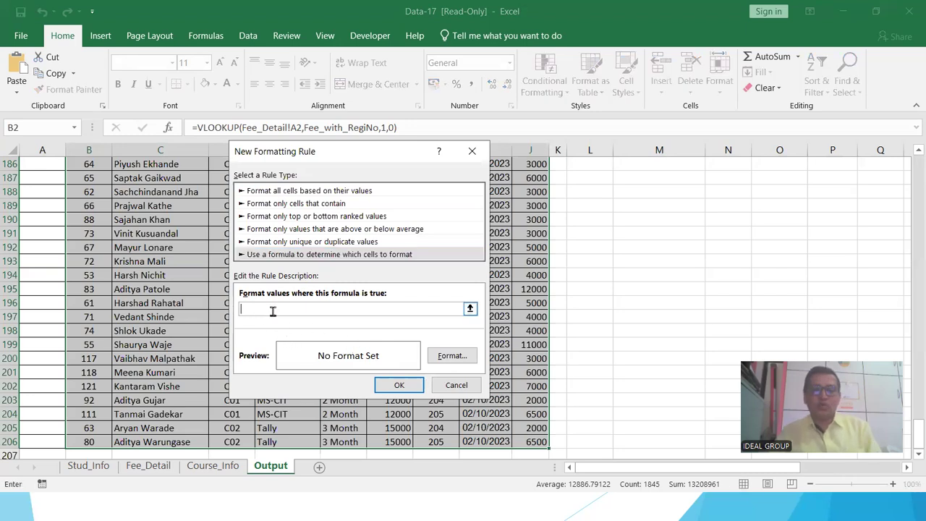
type("=")
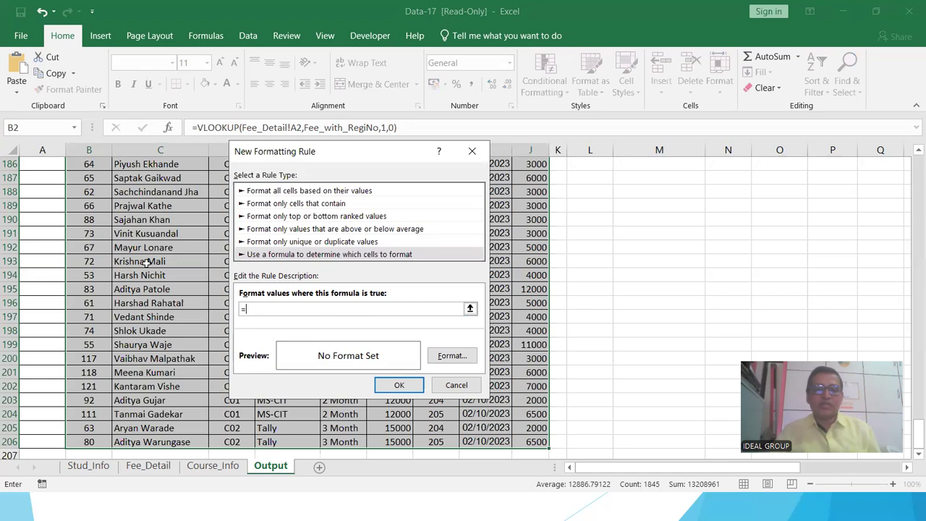
scroll(148, 208, "up", 20)
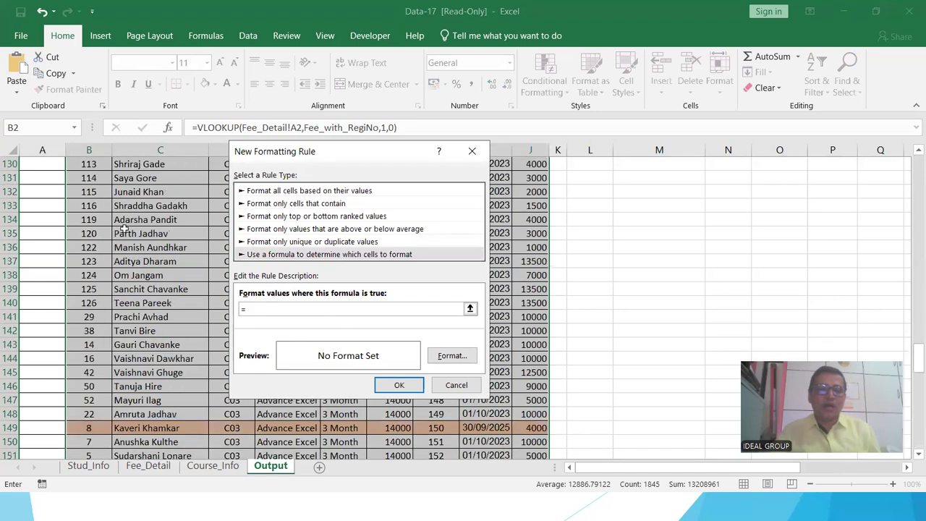
scroll(123, 230, "up", 17)
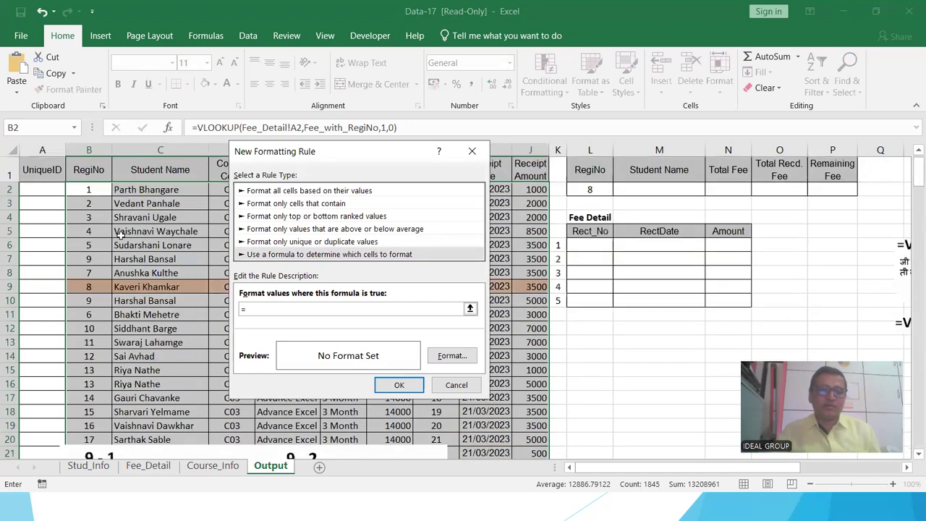
left_click(93, 191)
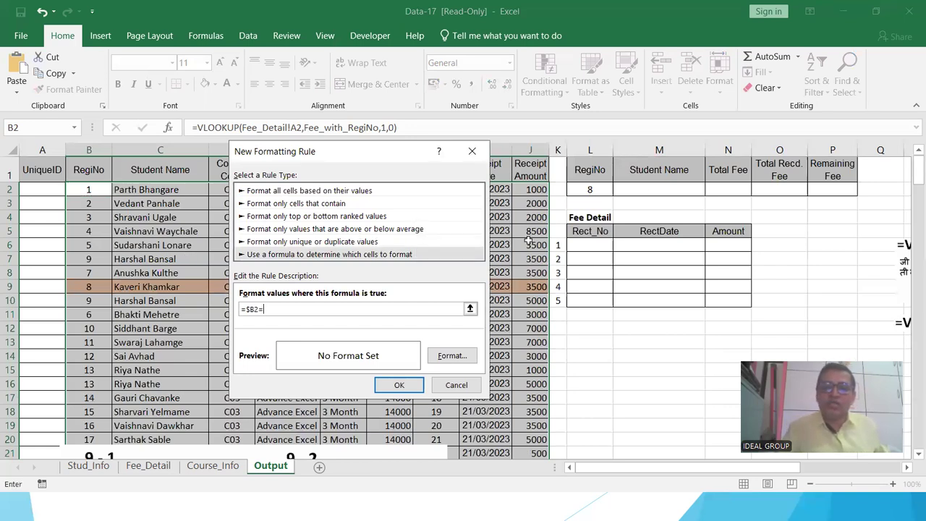
left_click(601, 191)
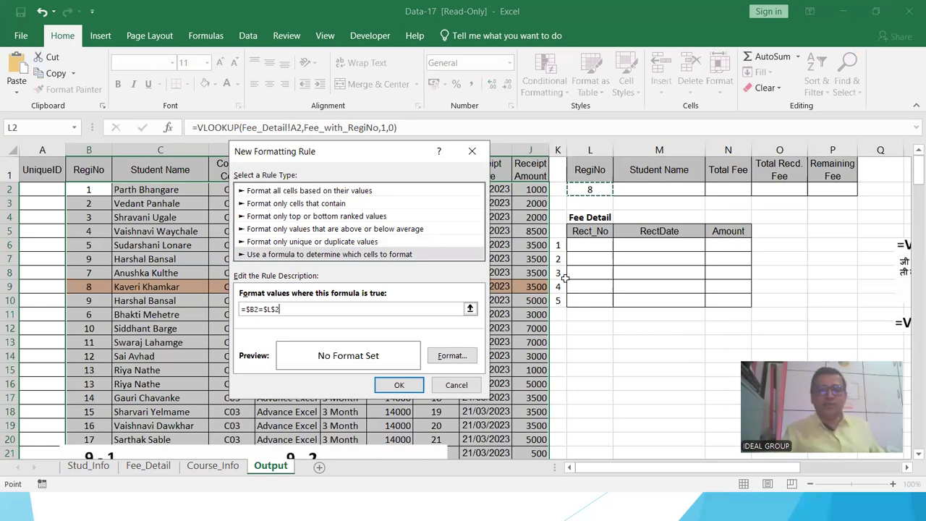
left_click(478, 365)
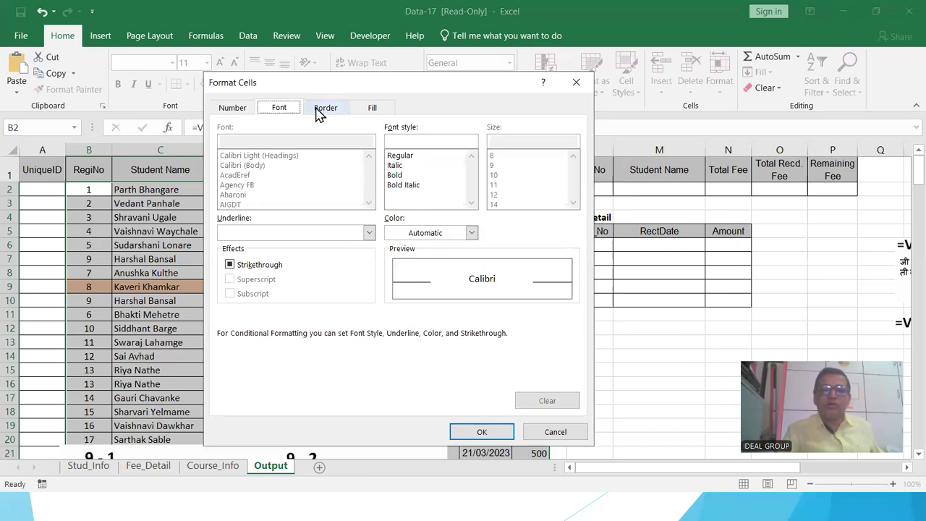
left_click(371, 115)
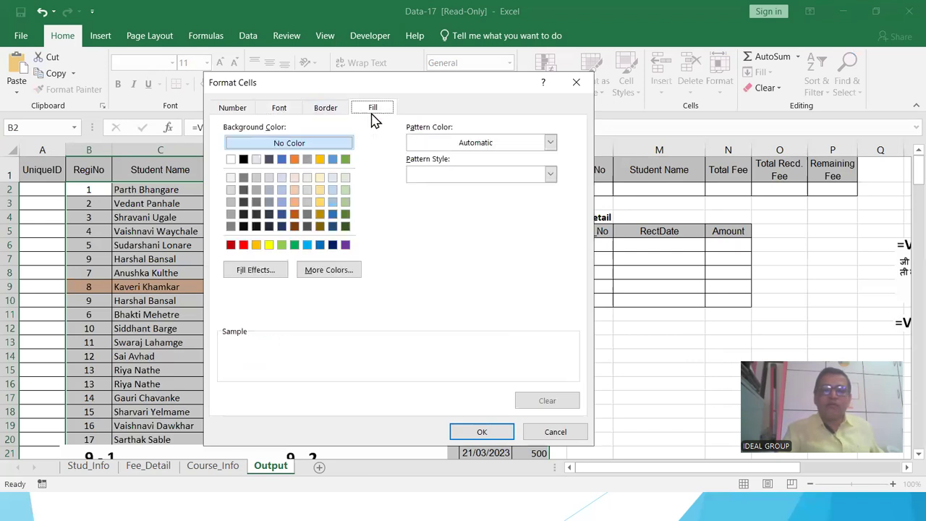
left_click(346, 191)
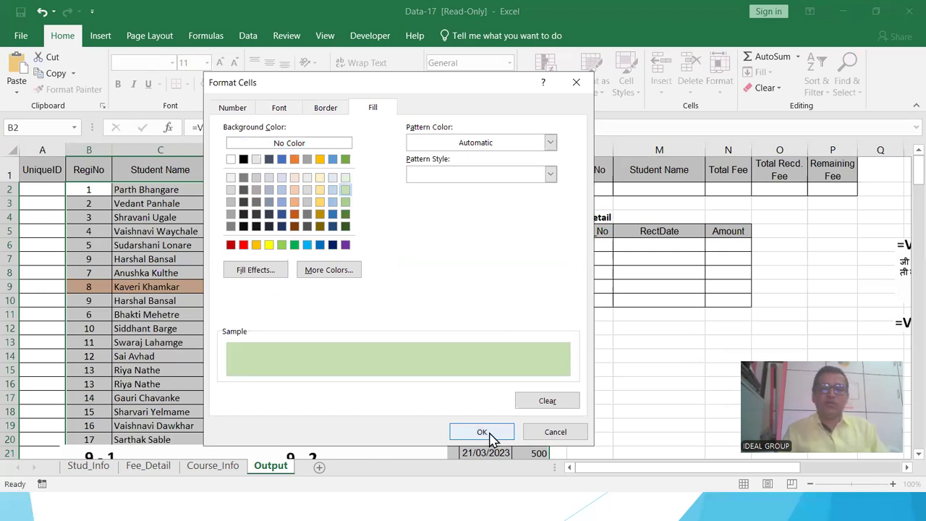
left_click(293, 202)
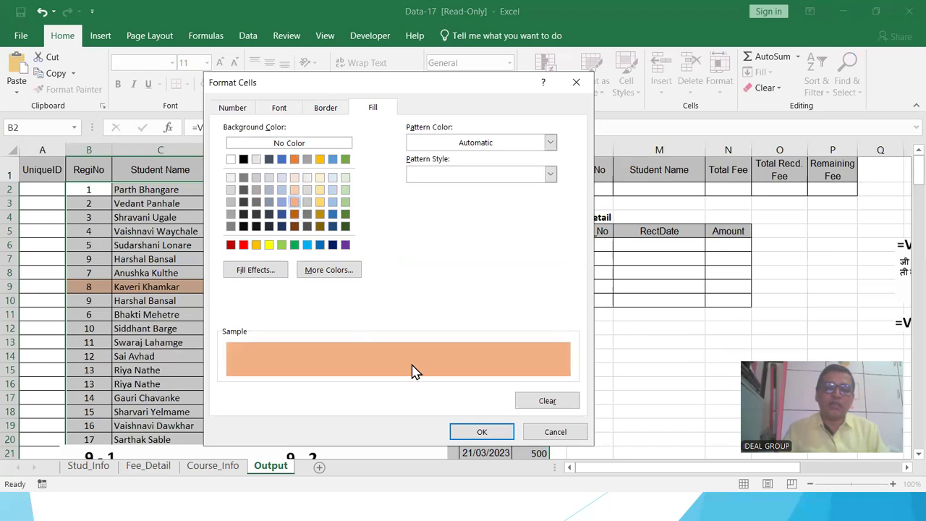
left_click(558, 434)
left_click(457, 384)
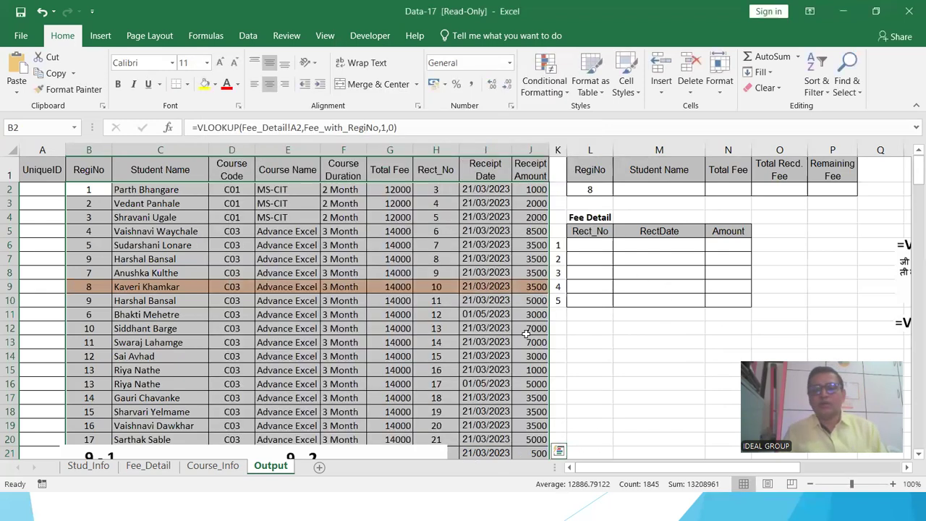
Set the RegiNo lookup value in L2 to 9 and check the highlighted matching rows in the receipt list
left_click(591, 191)
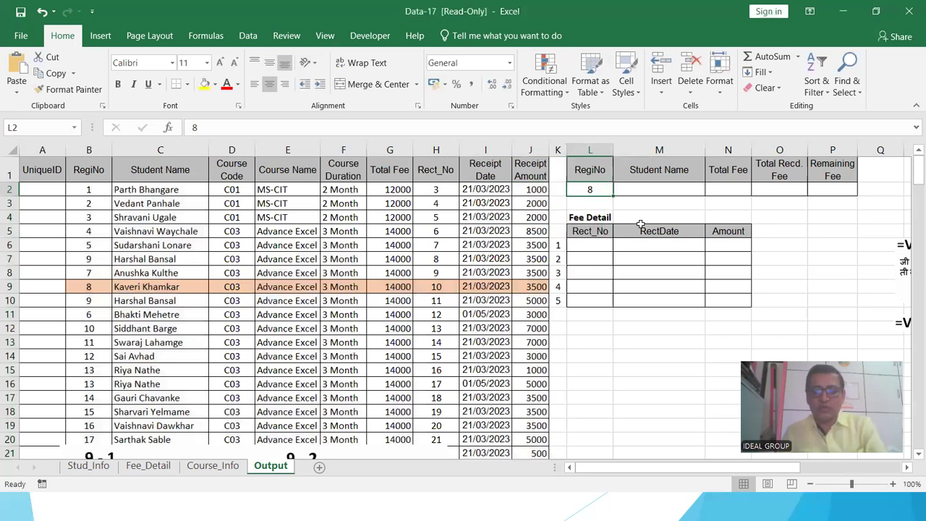
type("9")
key("Return")
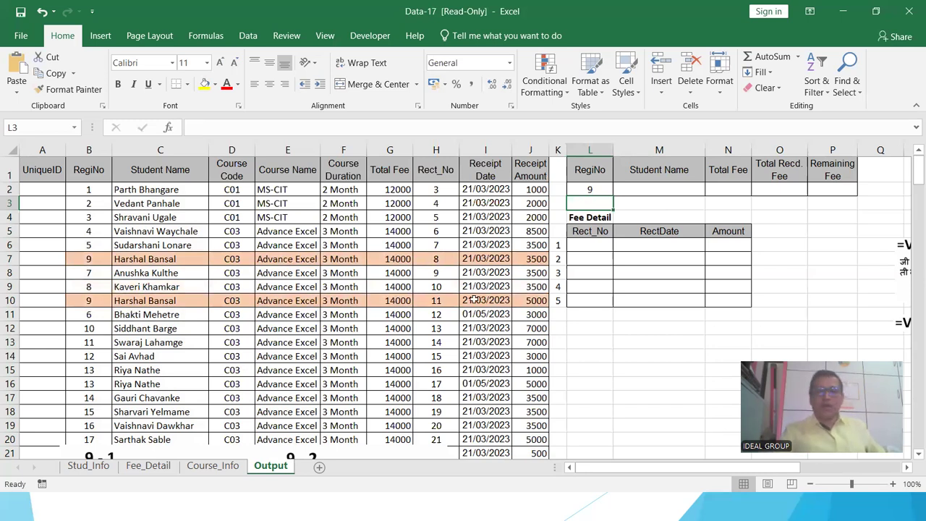
scroll(257, 313, "down", 9)
scroll(256, 314, "down", 20)
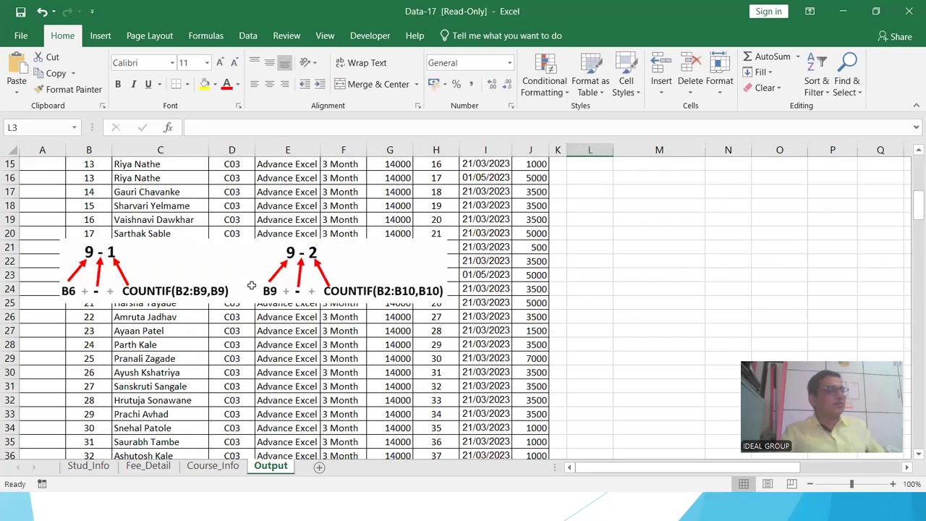
scroll(251, 286, "up", 5)
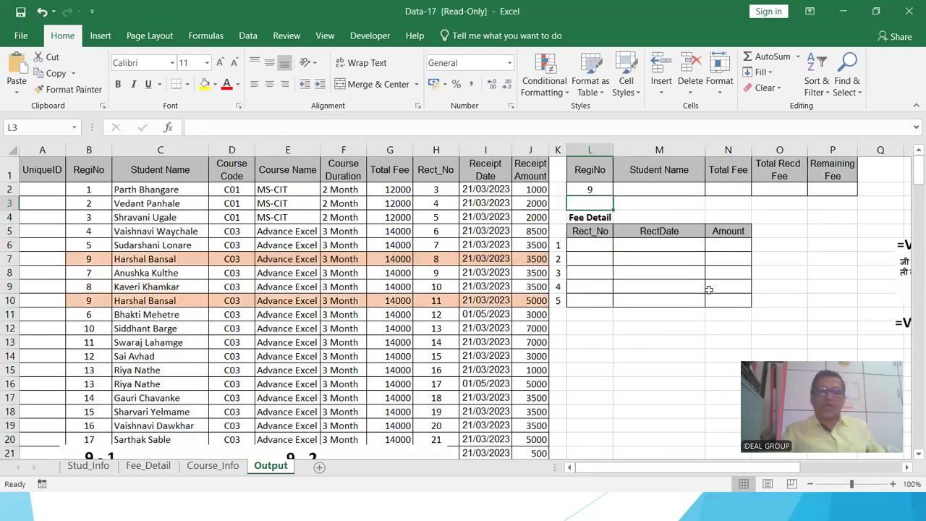
Start a VLOOKUP formula in the Student Name cell M2 with L2 as lookup value and B1:J206 as table array
left_click(592, 192)
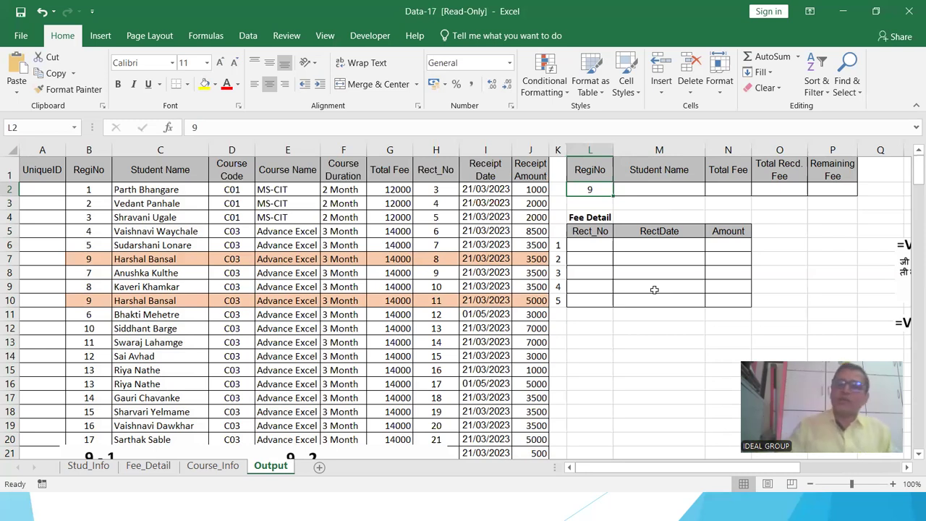
left_click(654, 186)
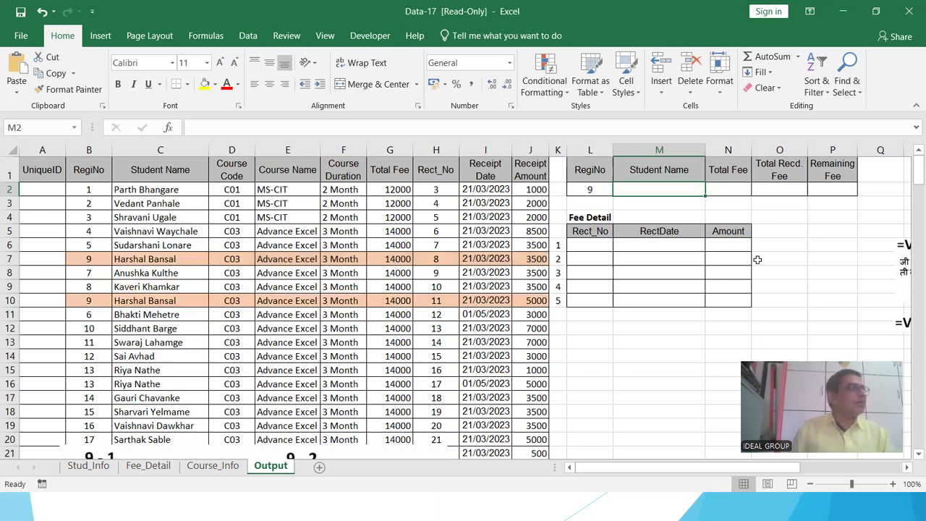
type("=")
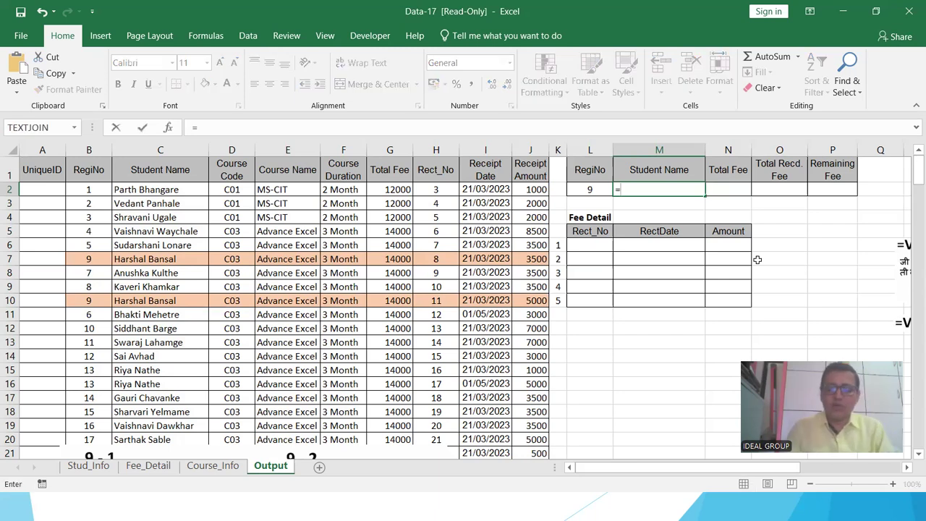
type("vloo")
key("Tab")
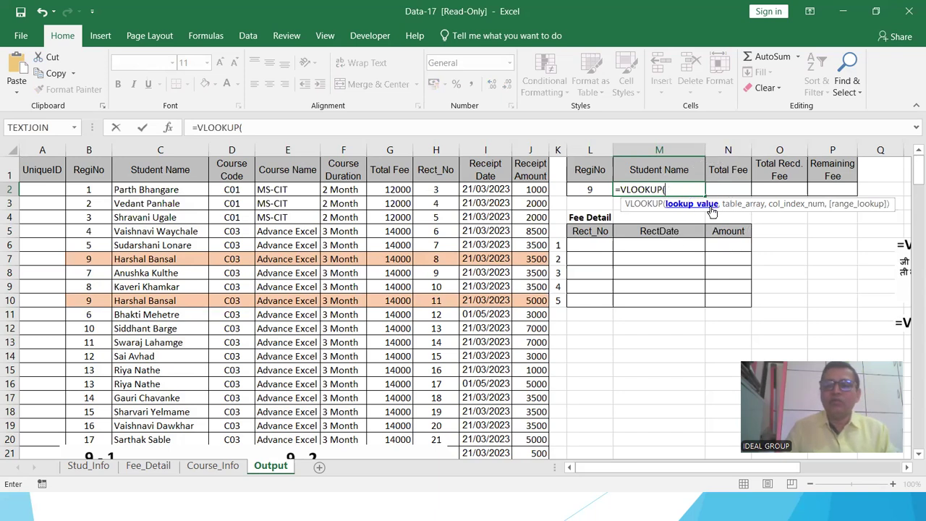
left_click(592, 189)
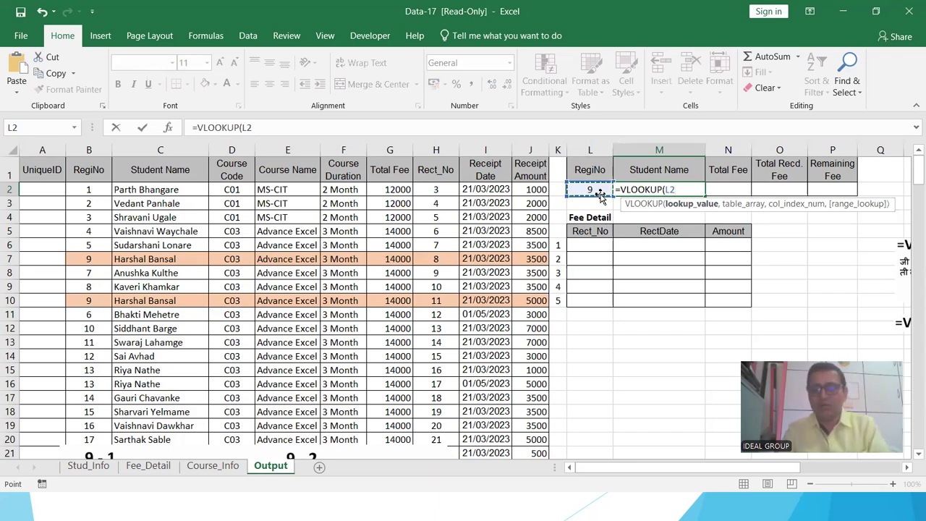
type(",")
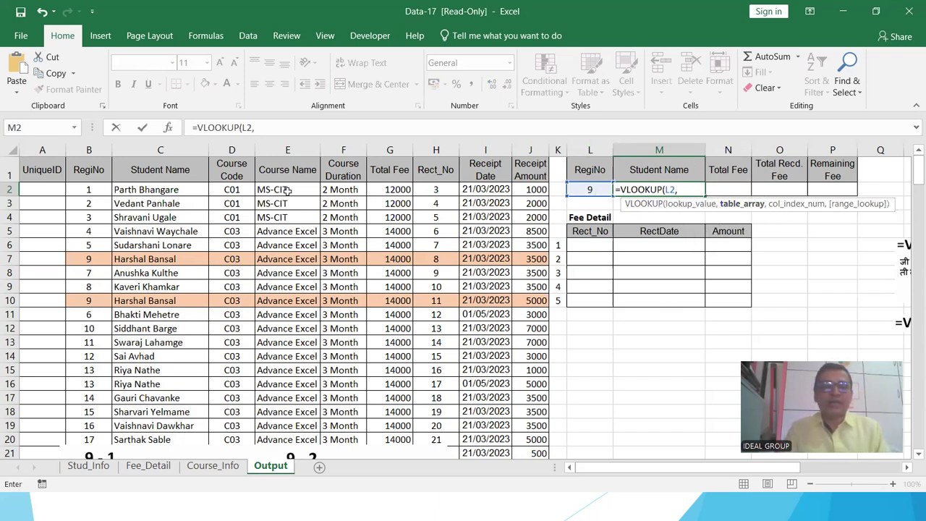
left_click(88, 169)
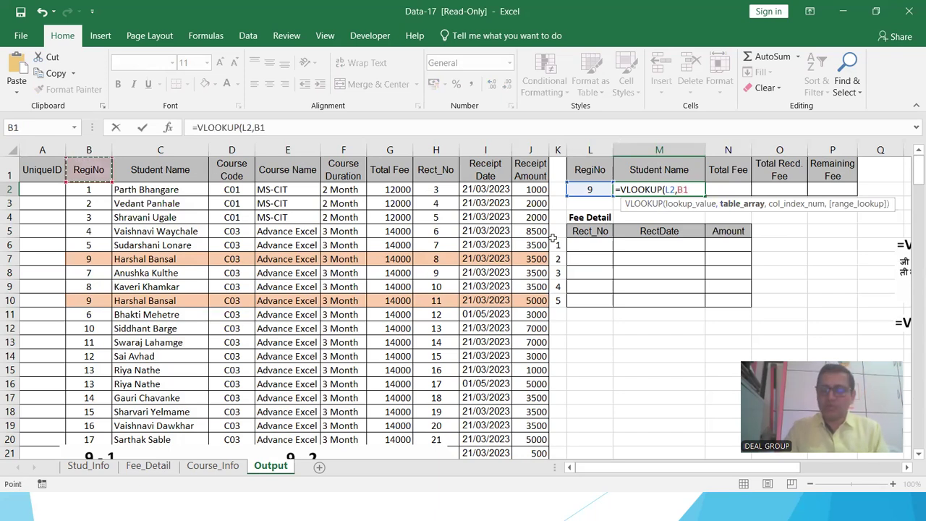
key("ctrl+shift+Right")
key("ctrl+shift+Down")
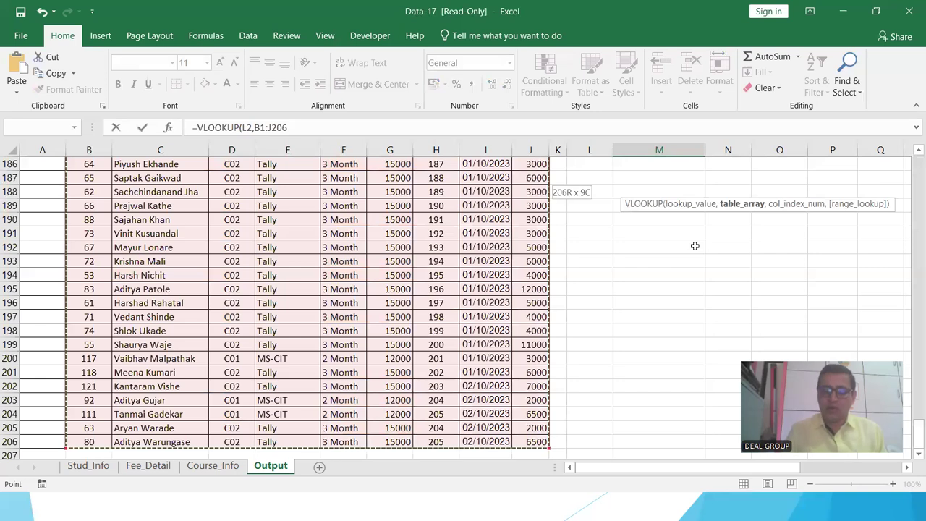
type(",")
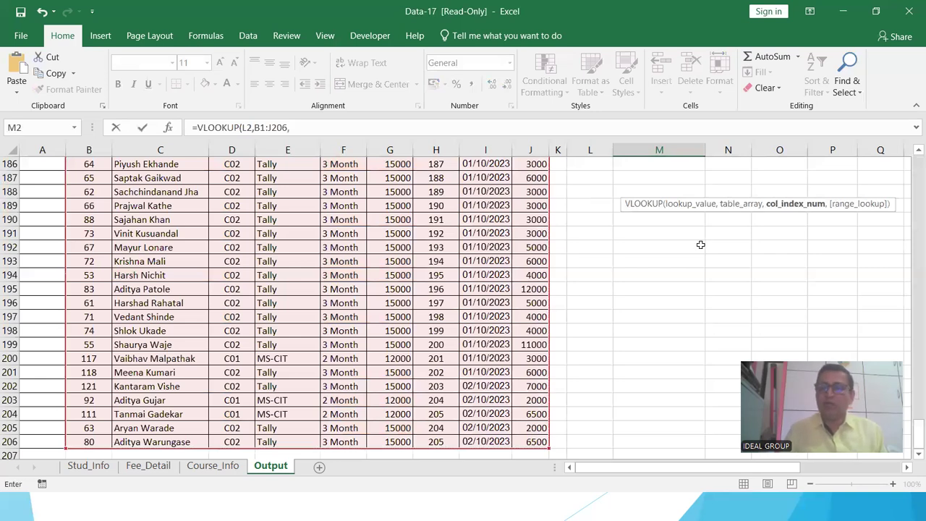
Complete the M2 VLOOKUP formula with column index 2 and 0 for an exact match
left_click(798, 207)
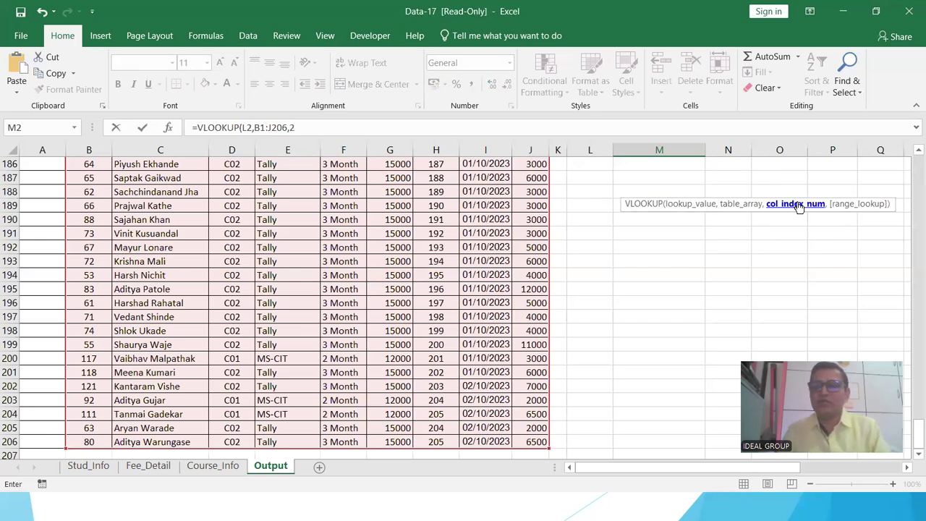
scroll(684, 190, "up", 16)
scroll(684, 191, "up", 20)
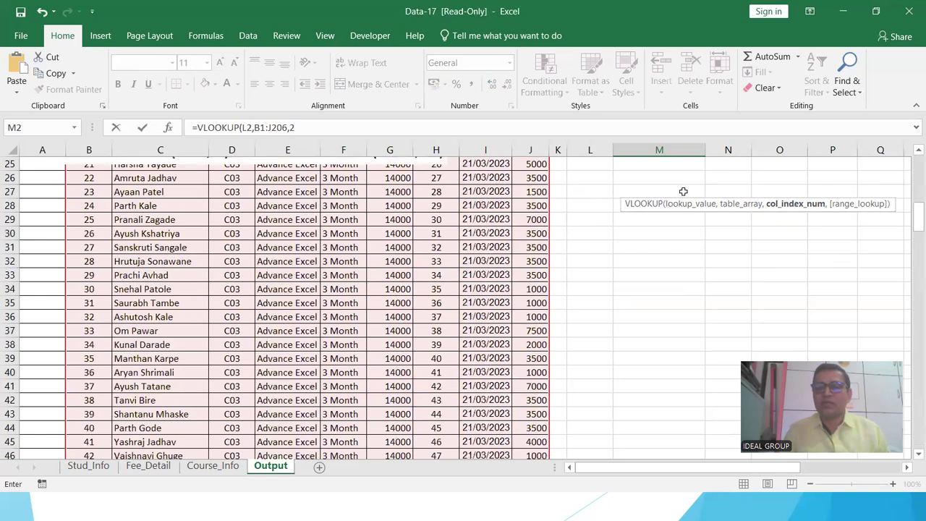
scroll(683, 191, "up", 8)
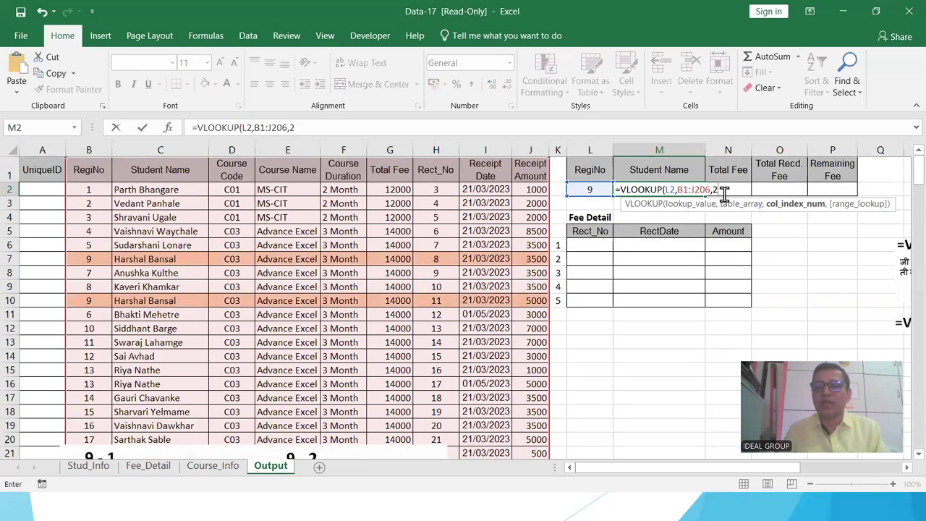
type(",")
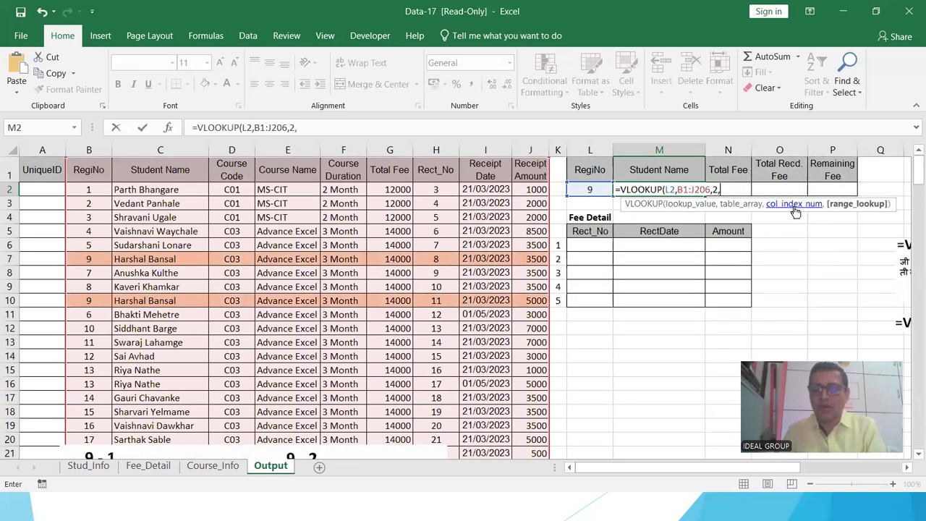
type("0")
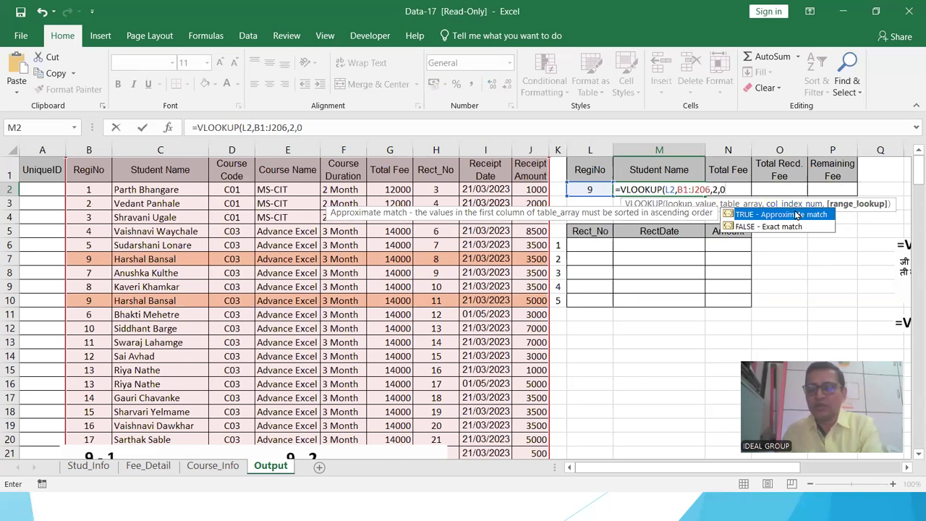
type(")")
key("Return")
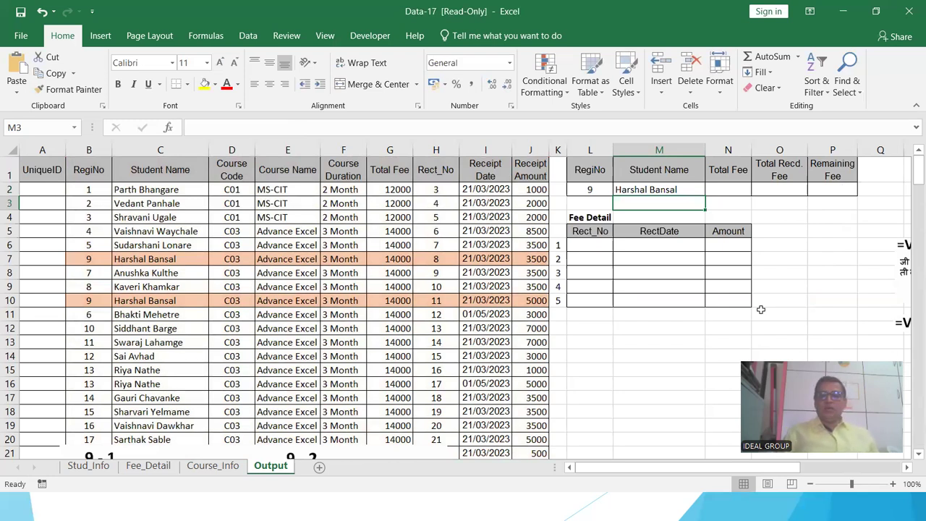
Examine the highlighted receipt rows for RegiNo 9 throughout the list
left_click(680, 193)
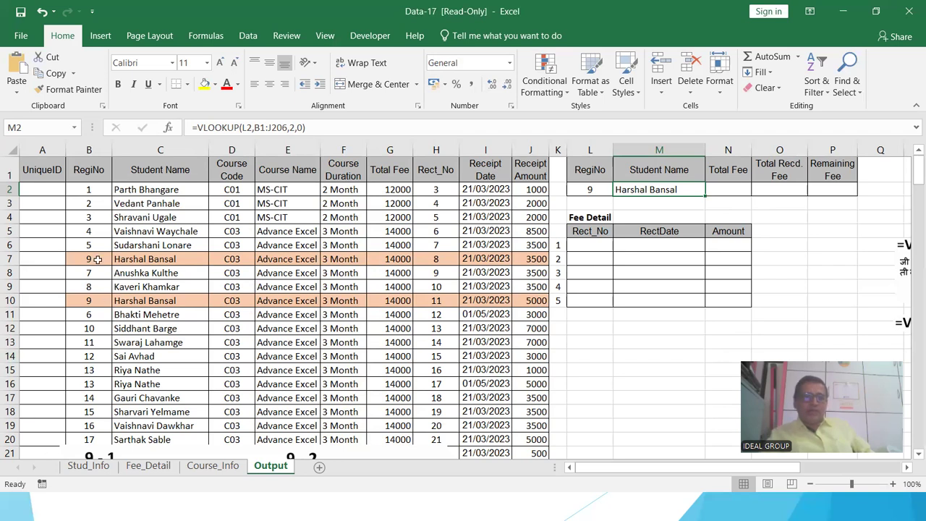
scroll(87, 395, "down", 19)
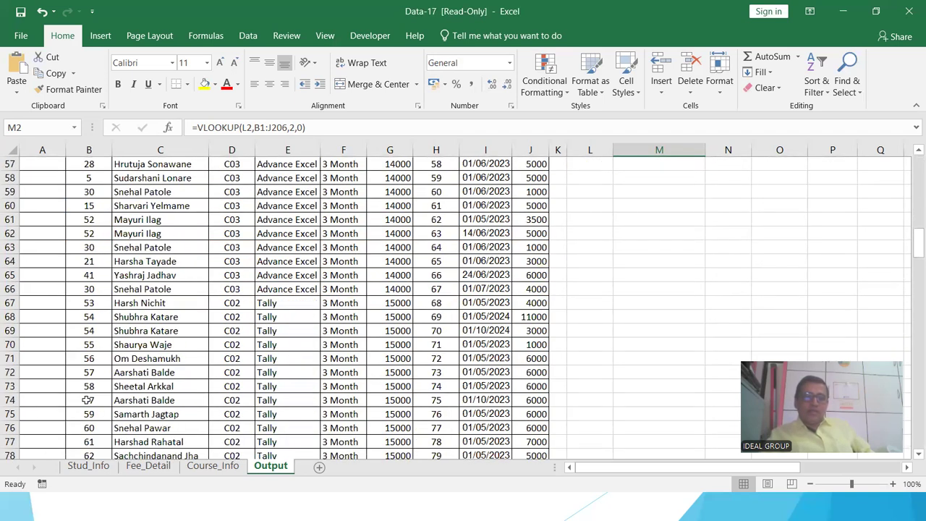
scroll(87, 400, "down", 20)
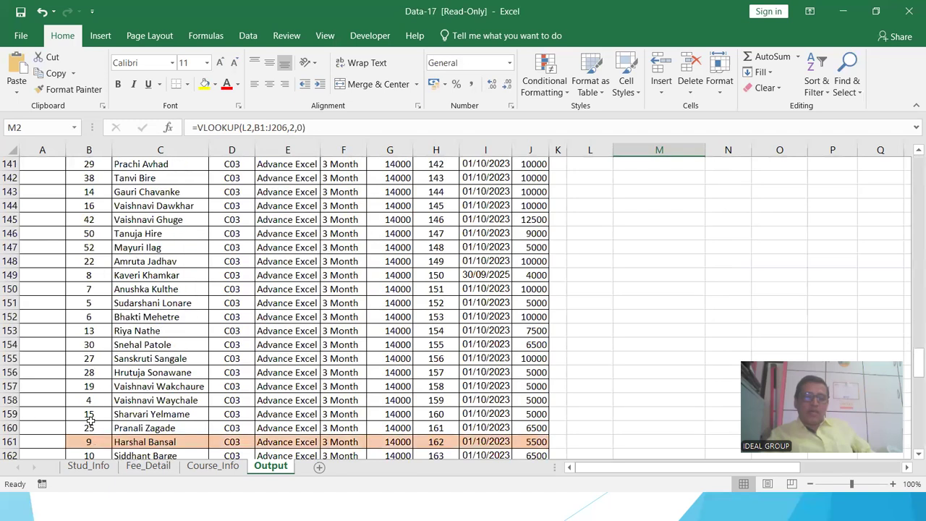
scroll(90, 420, "down", 2)
scroll(104, 383, "up", 20)
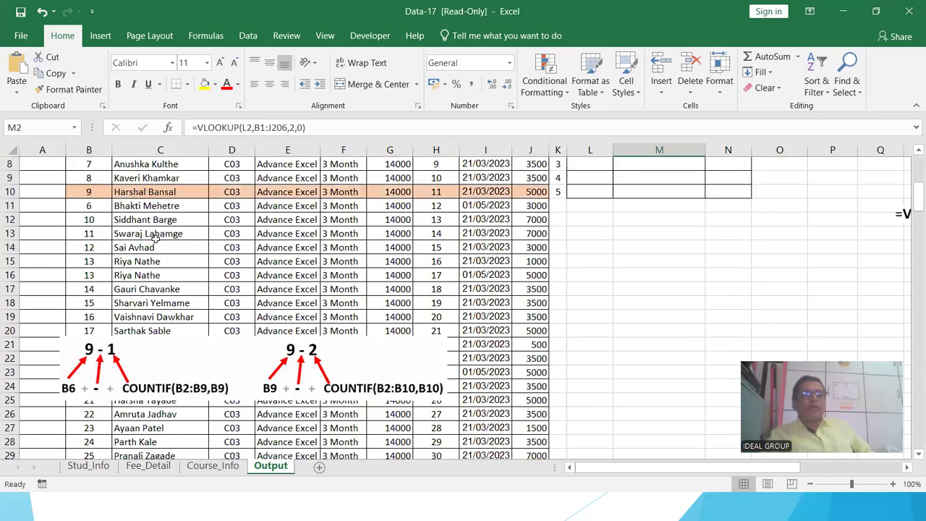
scroll(137, 215, "up", 3)
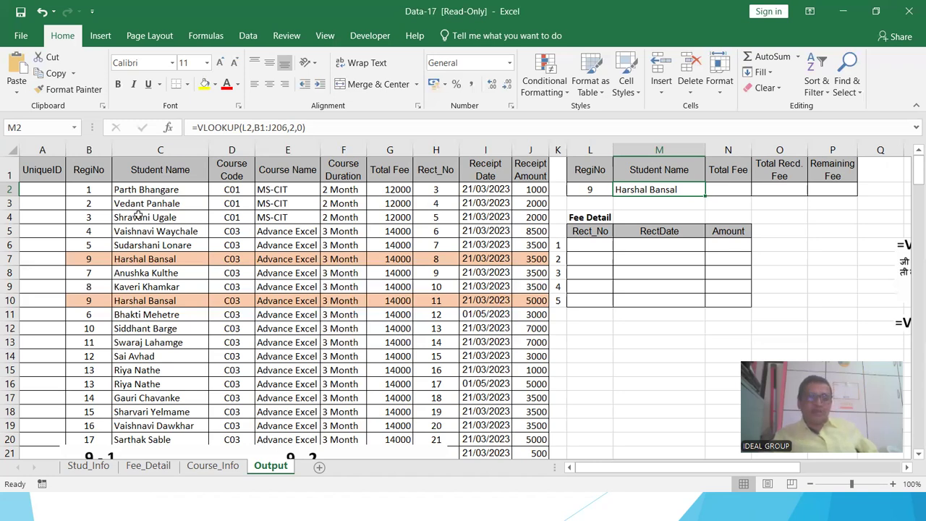
Enter the text ID 9-1 in UniqueID cell A7 beside the first RegiNo 9 receipt
left_click(45, 257)
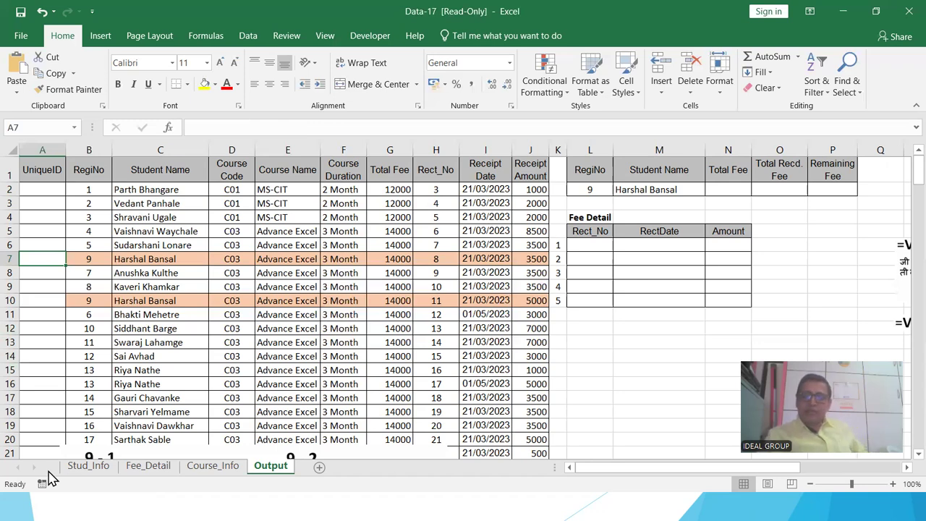
type("'")
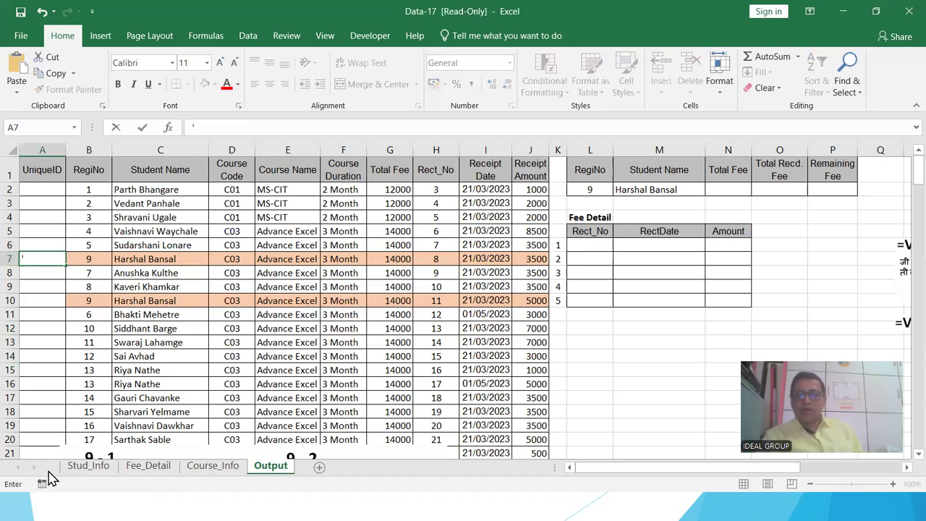
type("9-")
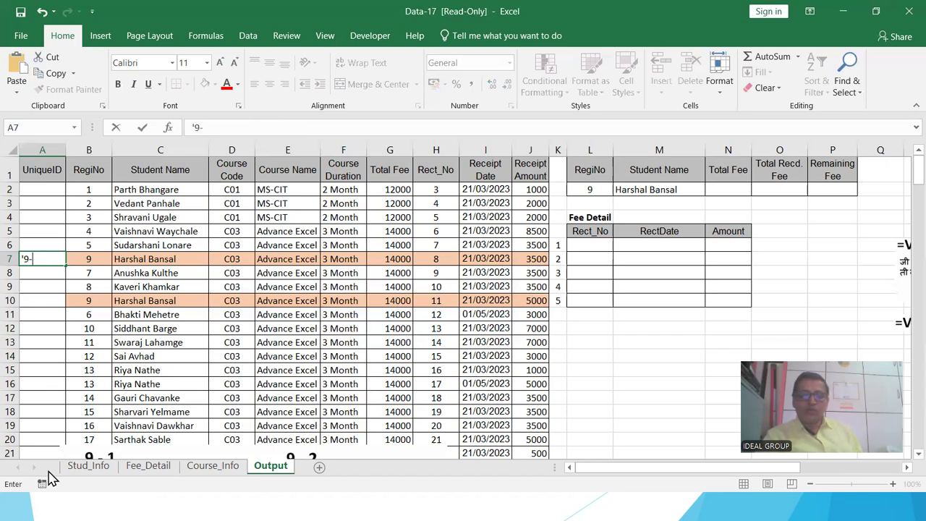
key("Return")
Enter the text ID 9-2 in UniqueID cell A10 beside the second RegiNo 9 receipt
key("Return")
key("Return")
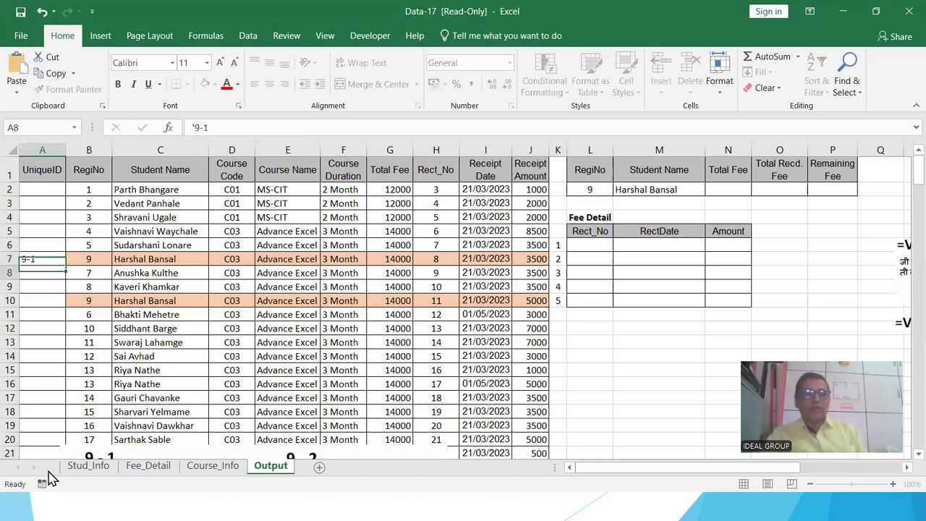
type("'")
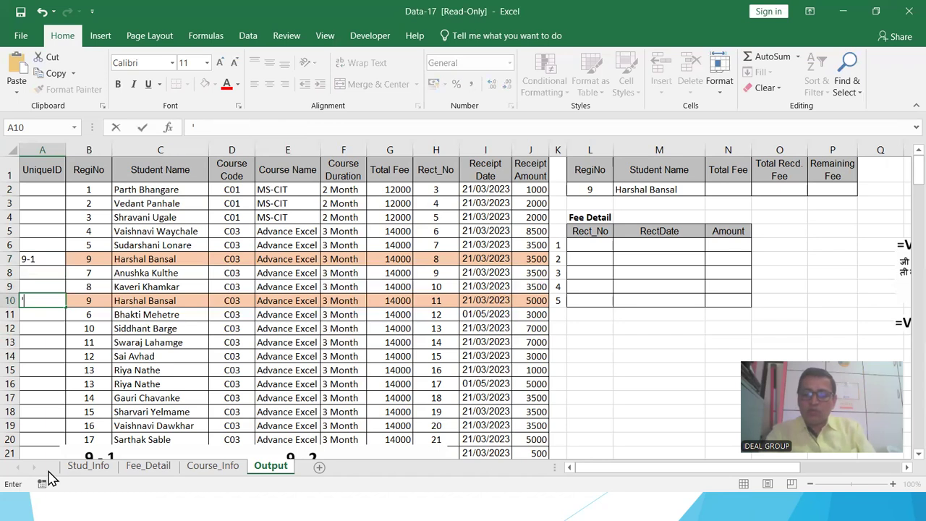
type("0-2")
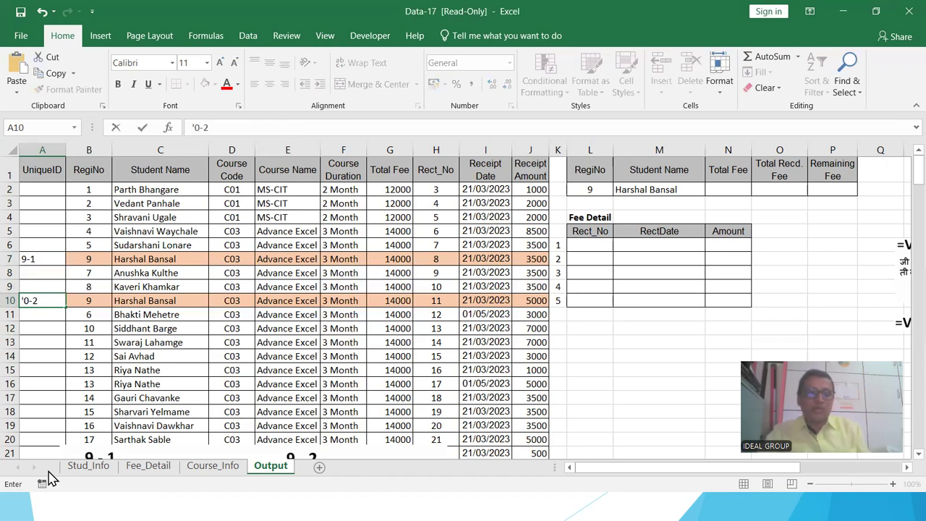
key("Return")
key("Up")
type("'9-2")
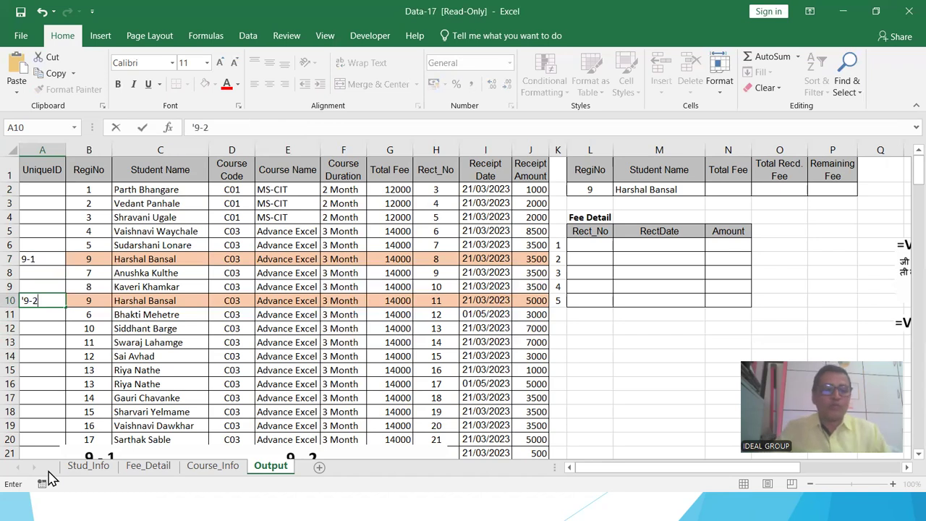
key("Return")
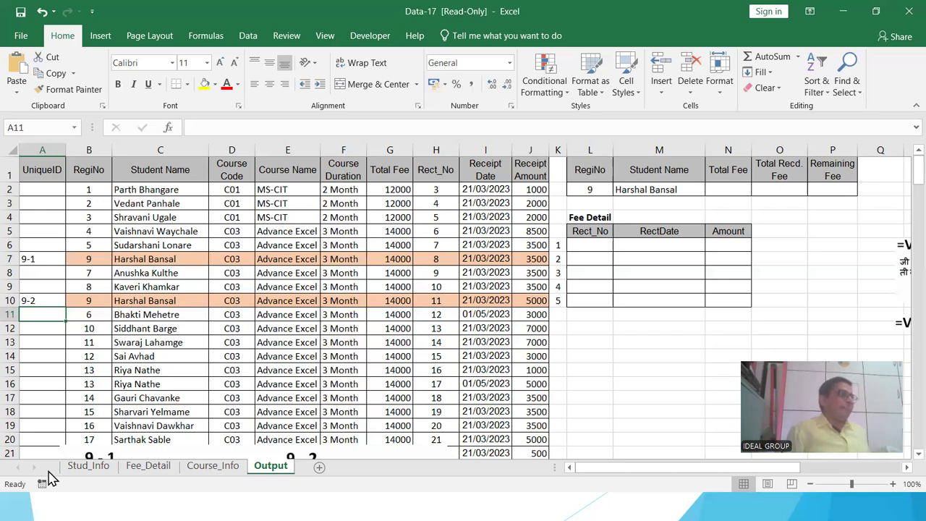
Clear the manually entered ID from UniqueID cell A7
key("Up")
key("Up")
key("Up")
key("Up")
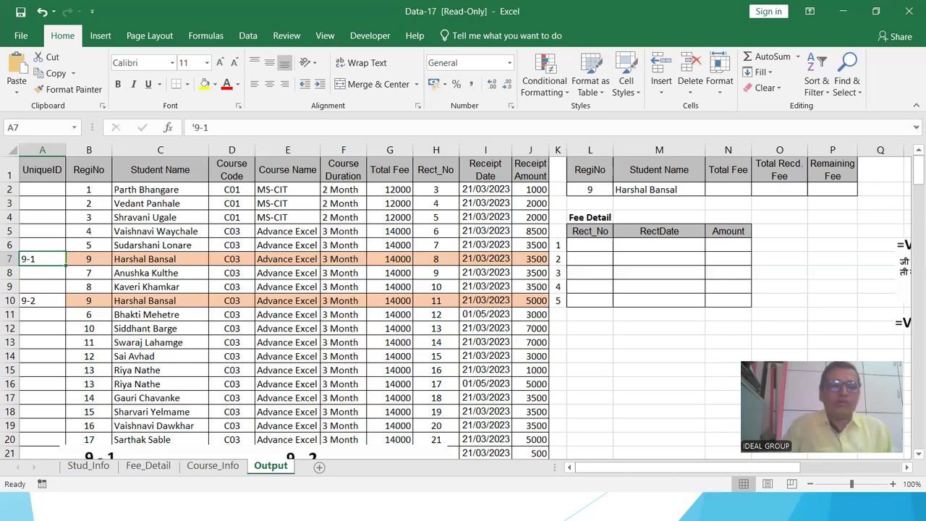
key("Delete")
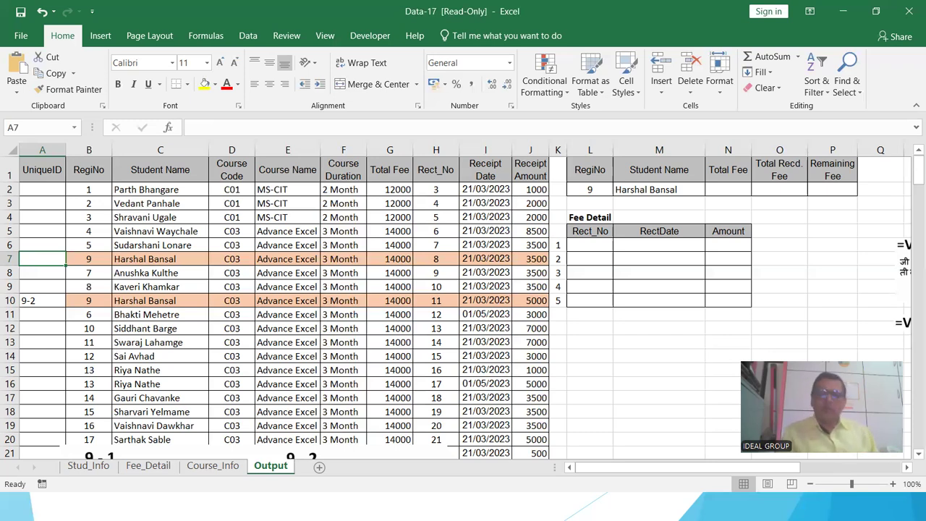
Enter the formula =COUNTIF(B2:B8,9) in UniqueID cell A7 to count occurrences of RegiNo 9
type("=co")
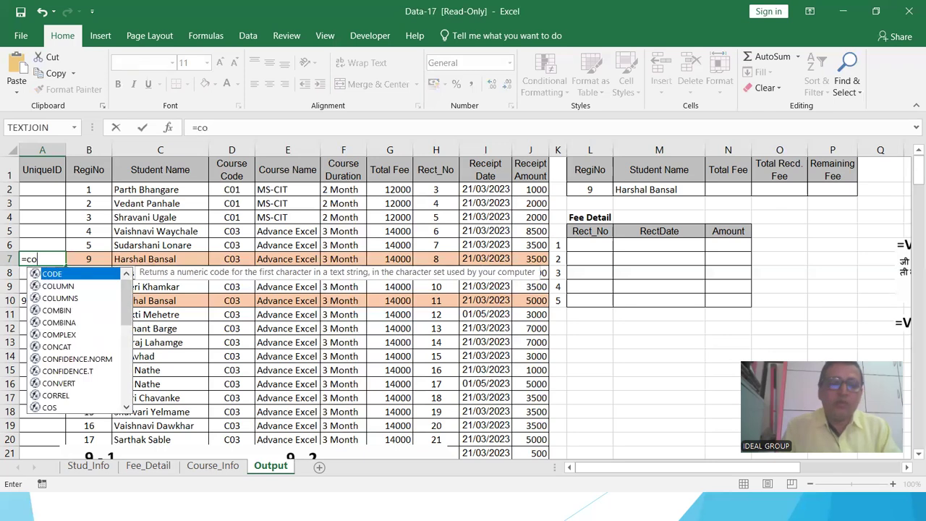
type("untif")
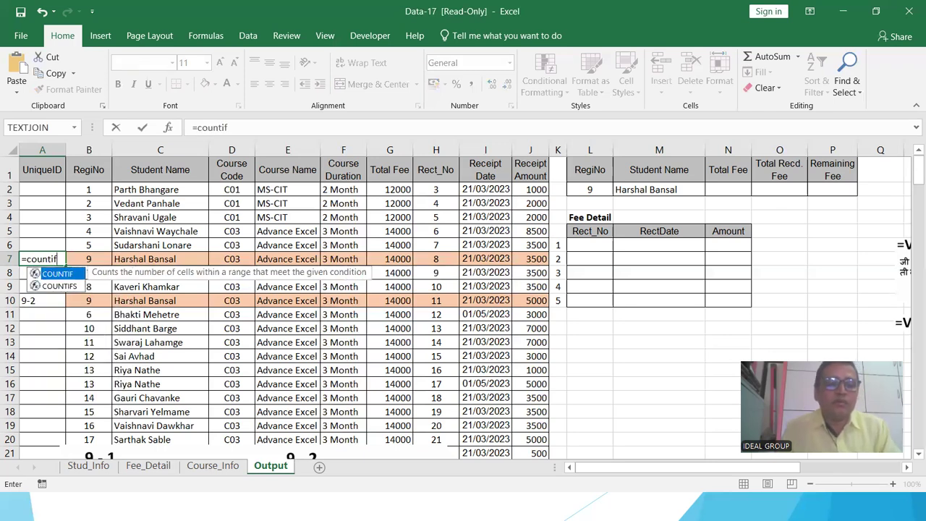
key("Tab")
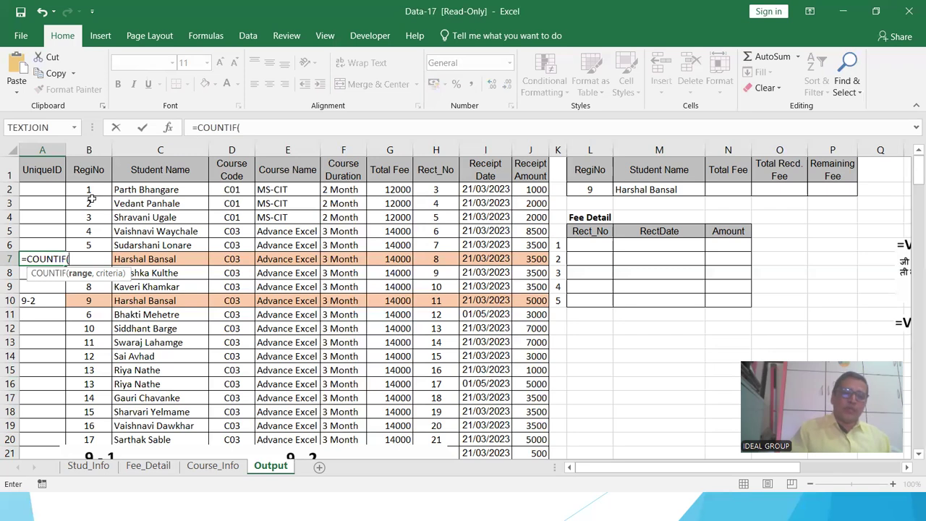
left_click_drag(92, 190, 92, 273)
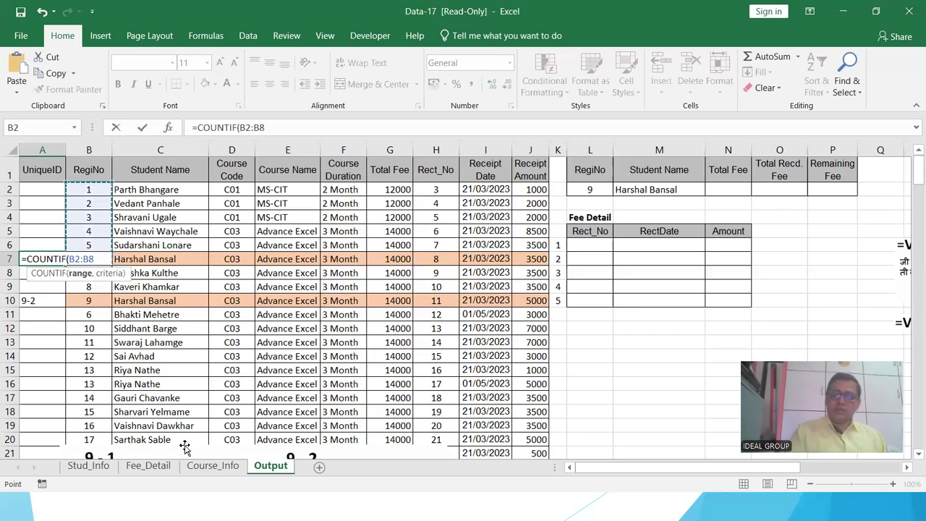
type(",")
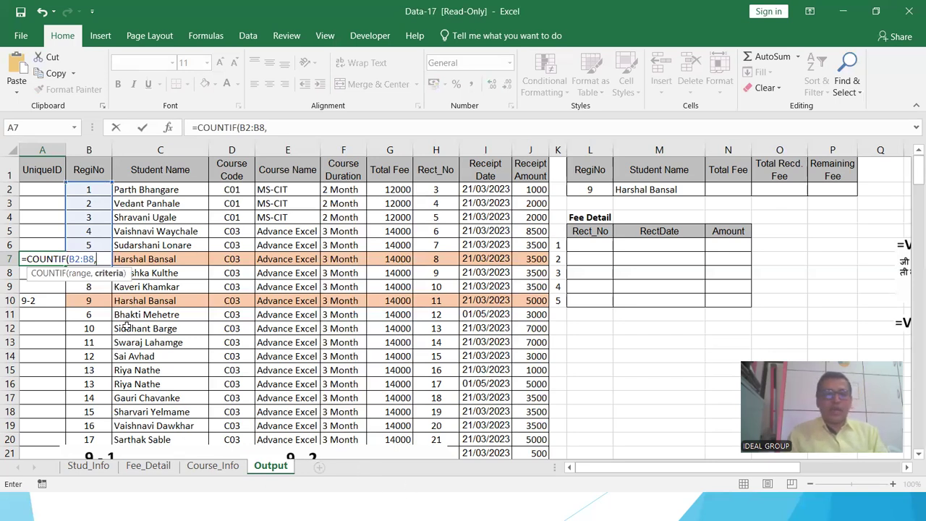
left_click(118, 276)
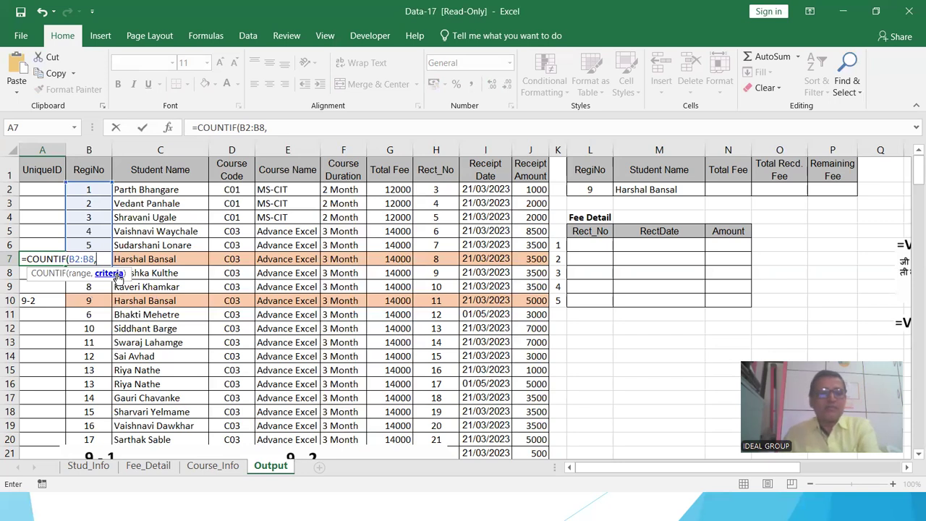
type("9")
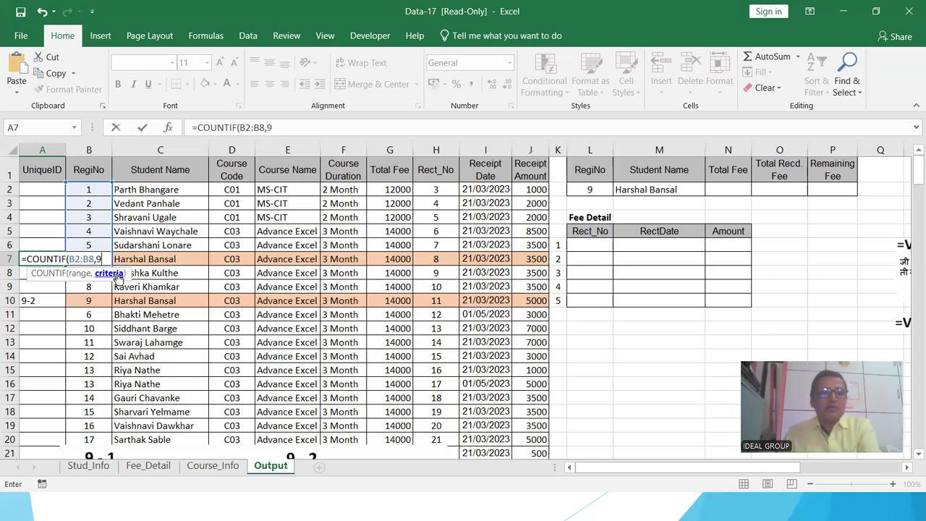
type(")")
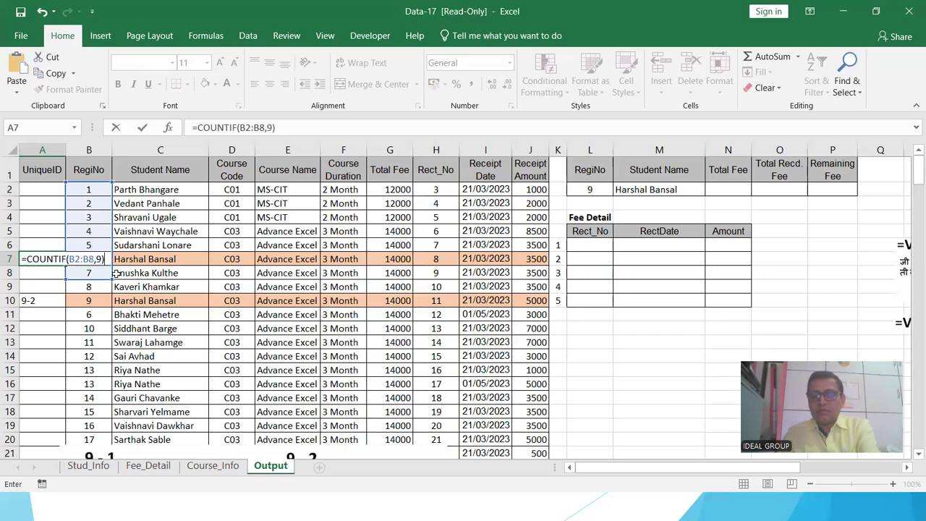
key("Return")
left_click(45, 259)
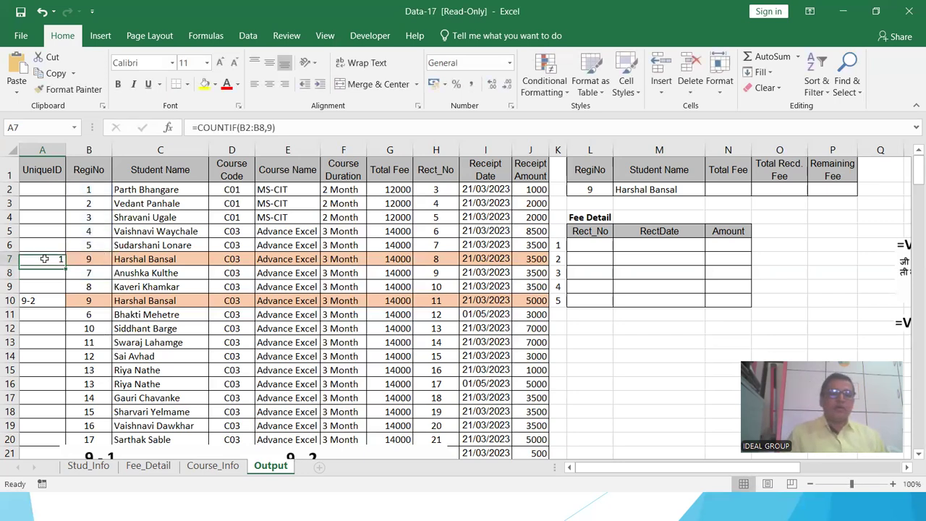
Check the RegiNo cells B2 and B7 and clear the manually entered ID from A10
left_click(95, 188)
left_click(86, 258)
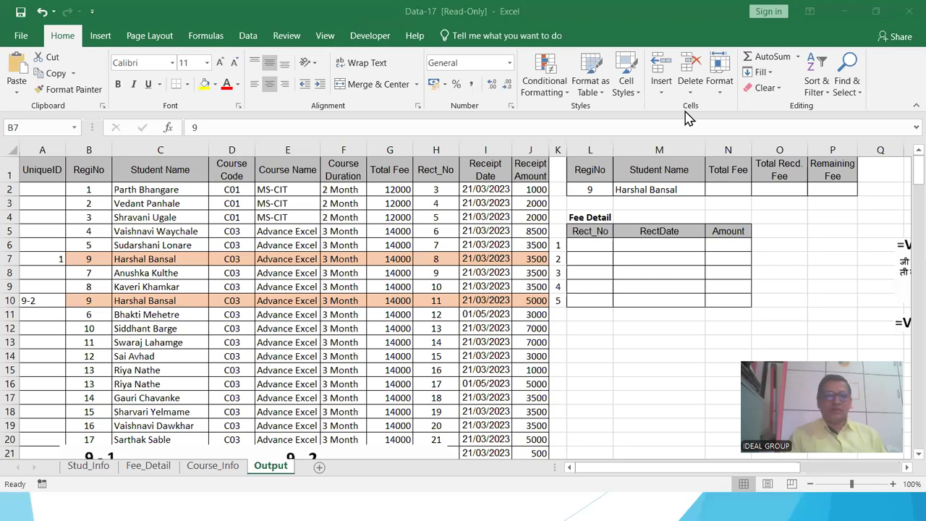
left_click(47, 302)
left_click(58, 304)
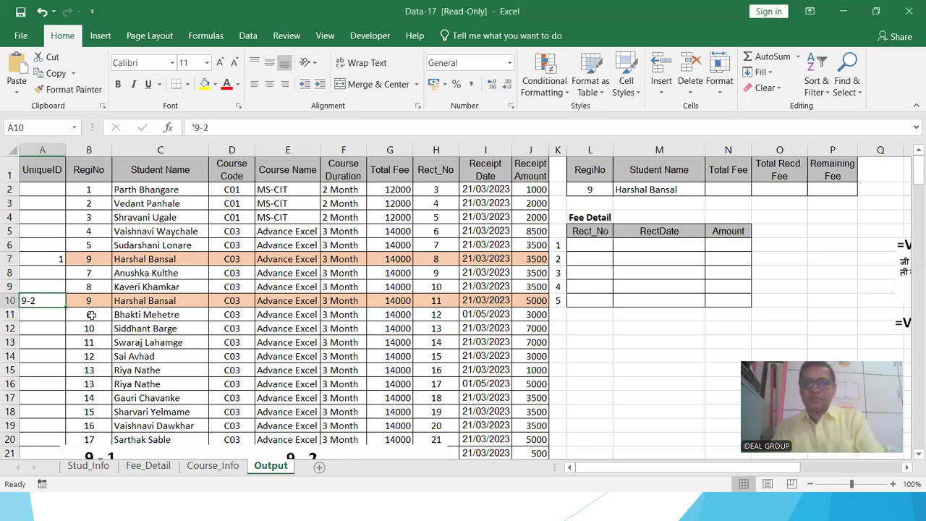
key("Delete")
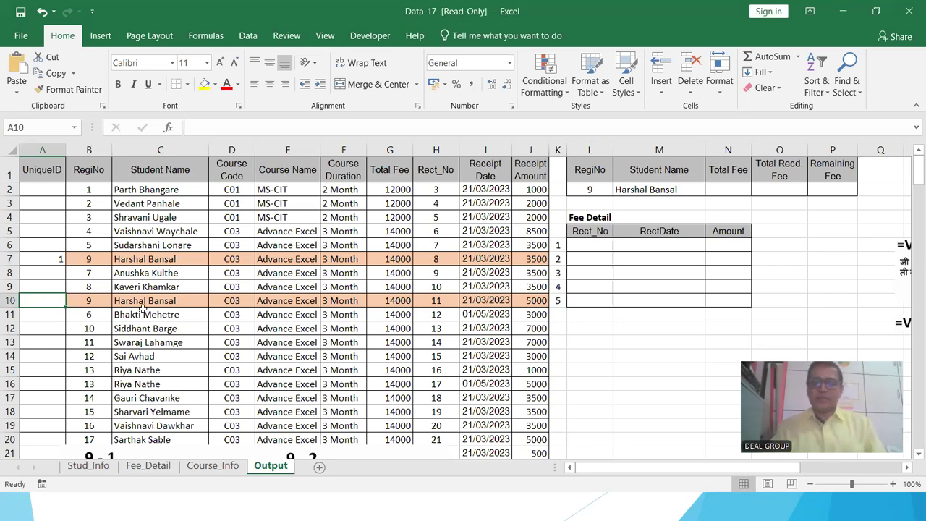
Enter the formula =COUNTIF(B2:B11,9) in UniqueID cell A10 and compare it with the formula in A7
type("=")
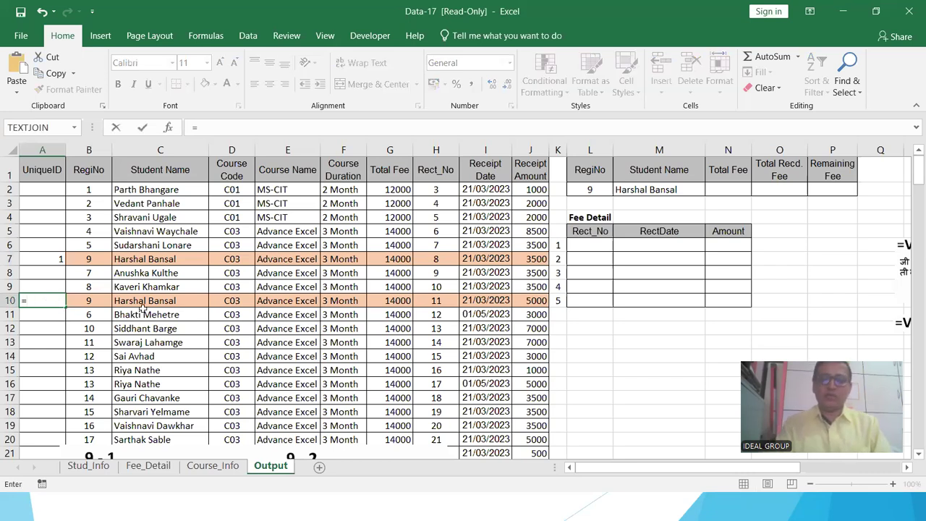
type("countif")
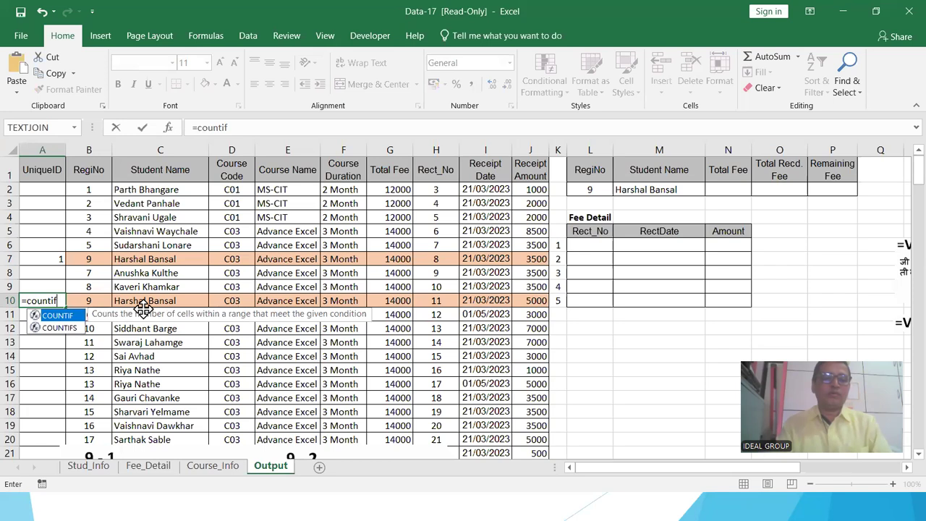
type("(")
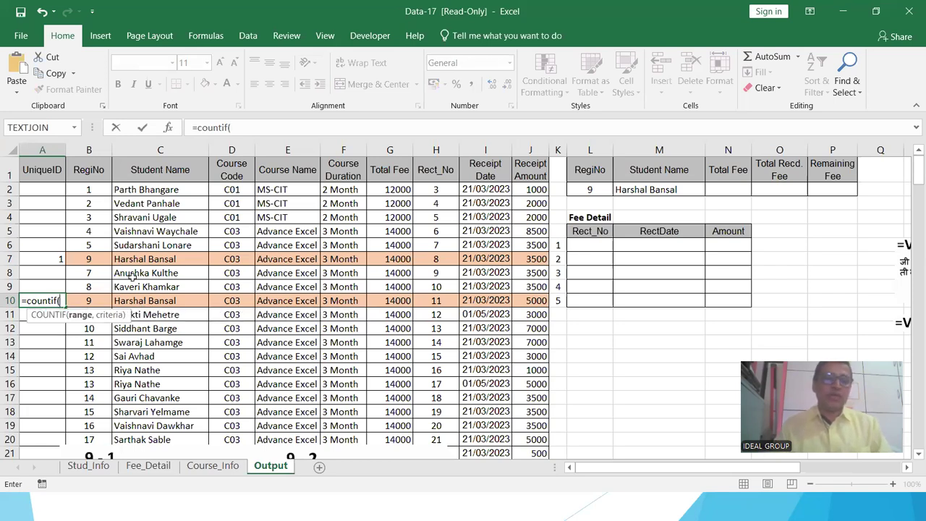
left_click_drag(88, 190, 109, 314)
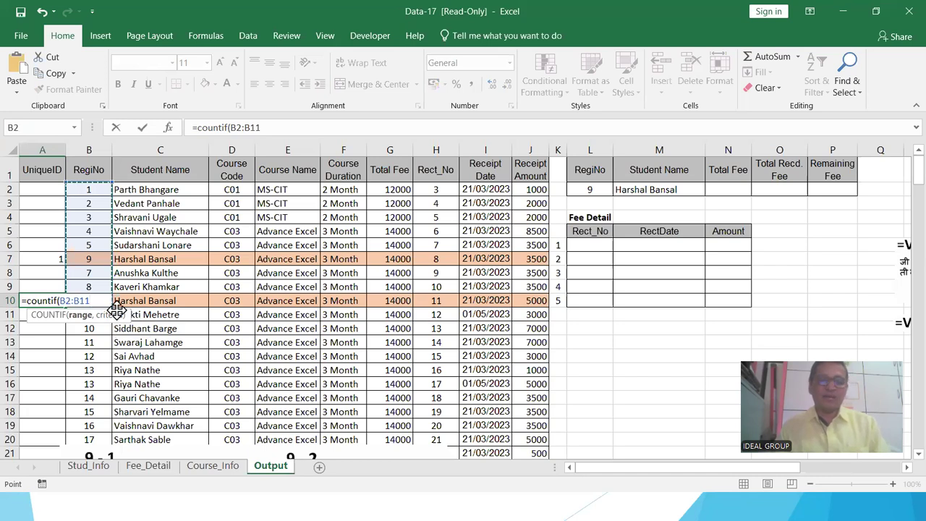
type(",")
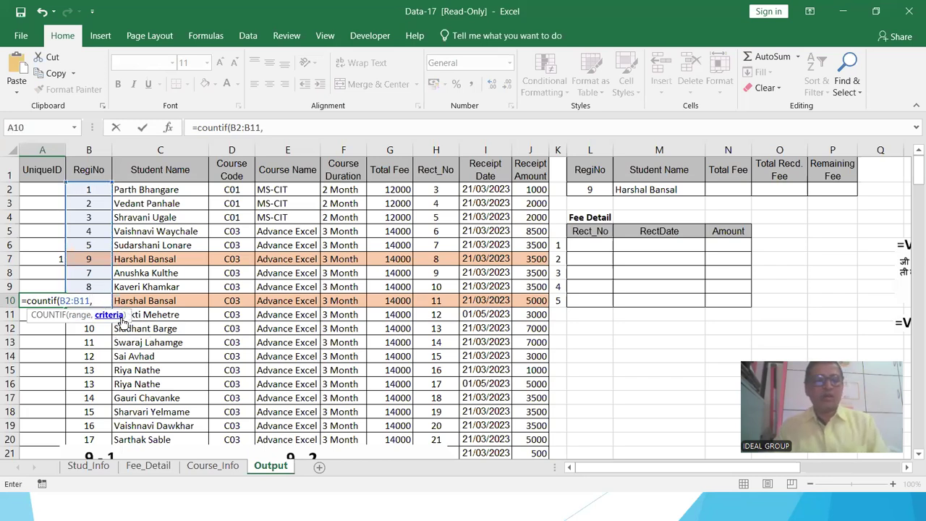
type("9")
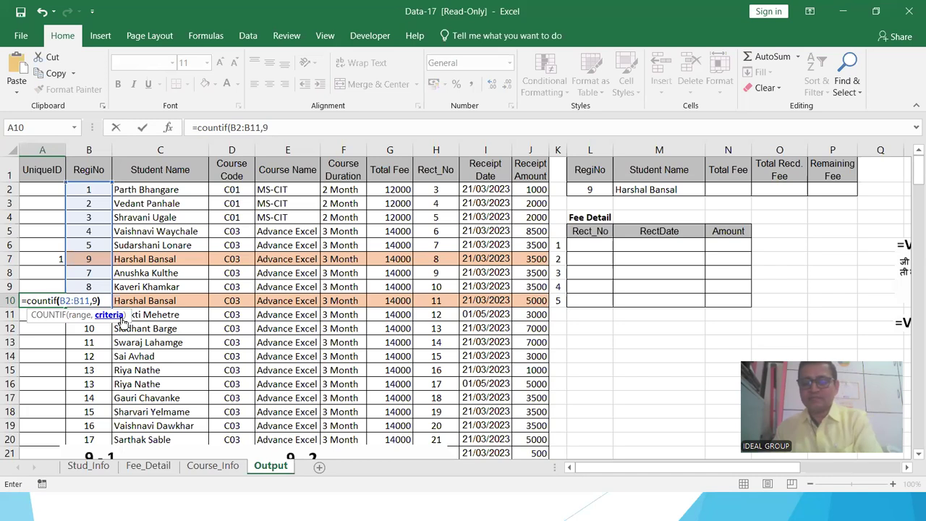
key("Return")
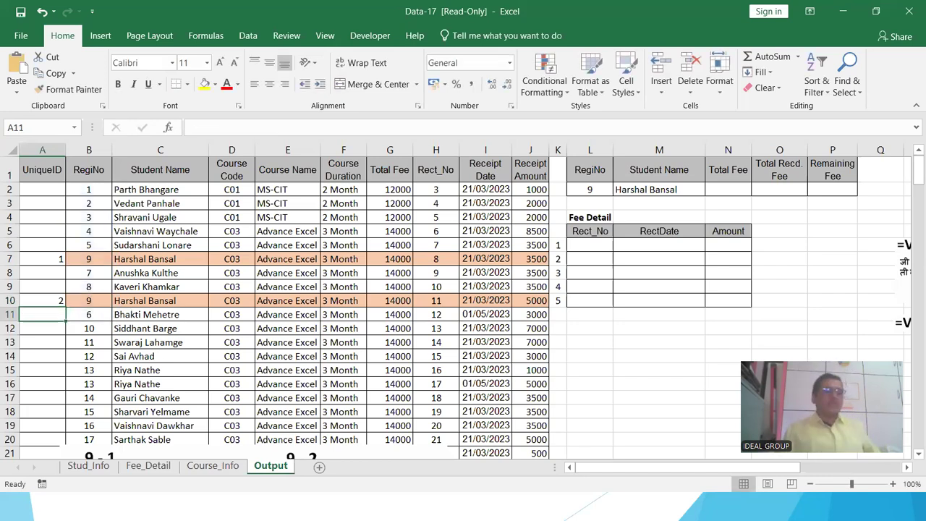
left_click(53, 297)
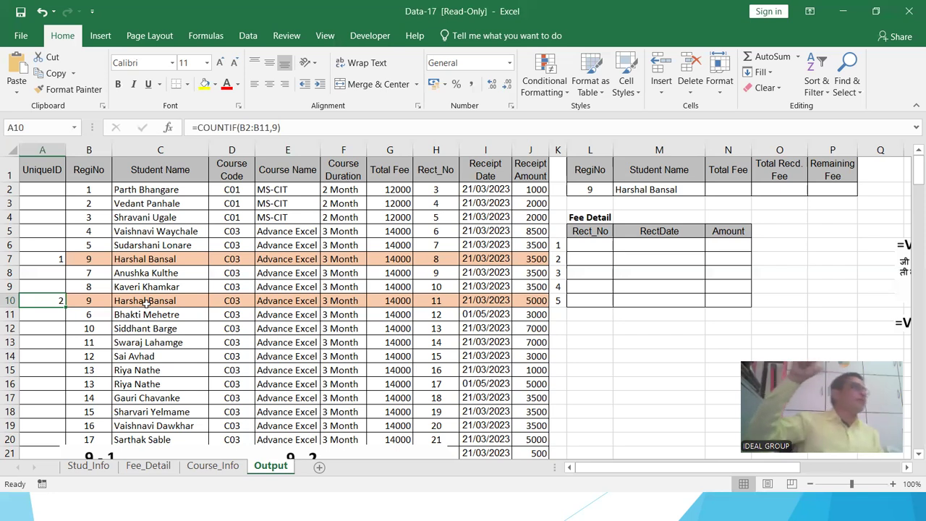
left_click(49, 258)
left_click(52, 303)
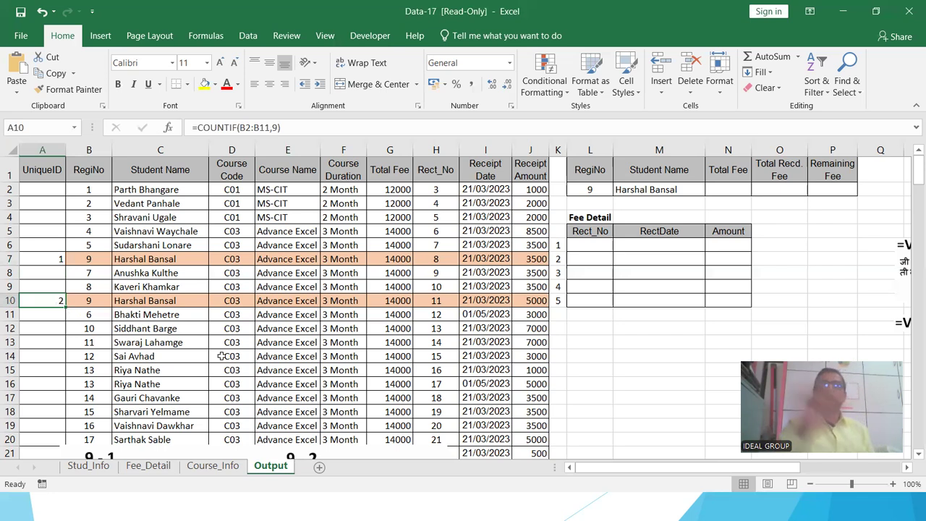
Copy the COUNTIF formula from A7 into A10, replacing the formula there
left_click(39, 257)
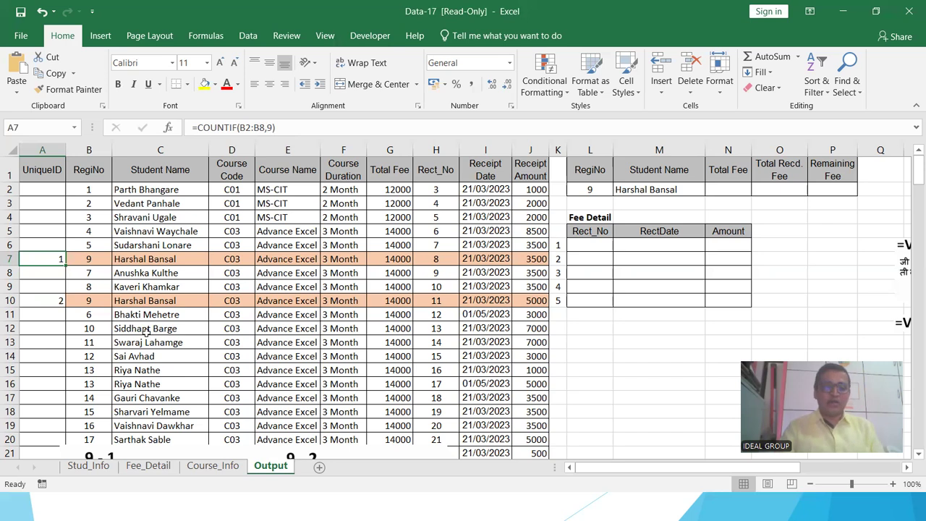
key("ctrl+c")
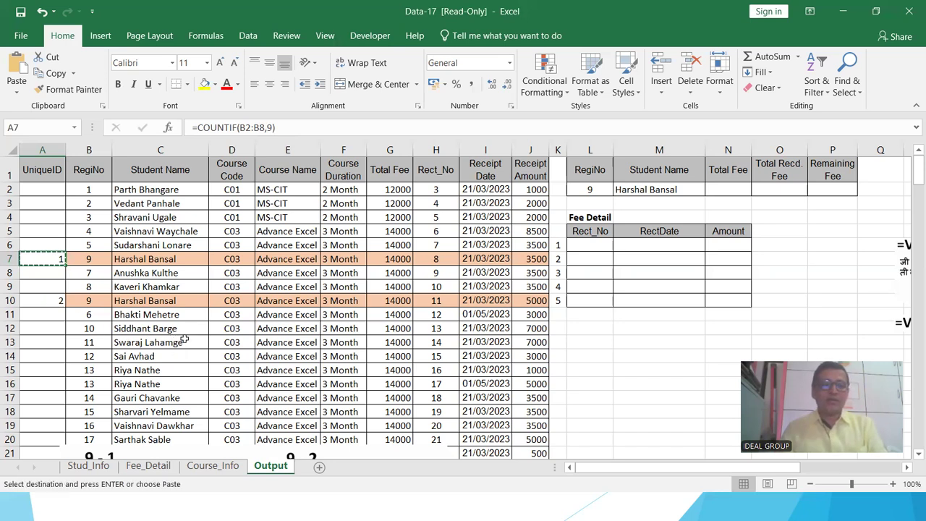
key("Down")
key("Down")
key("Down")
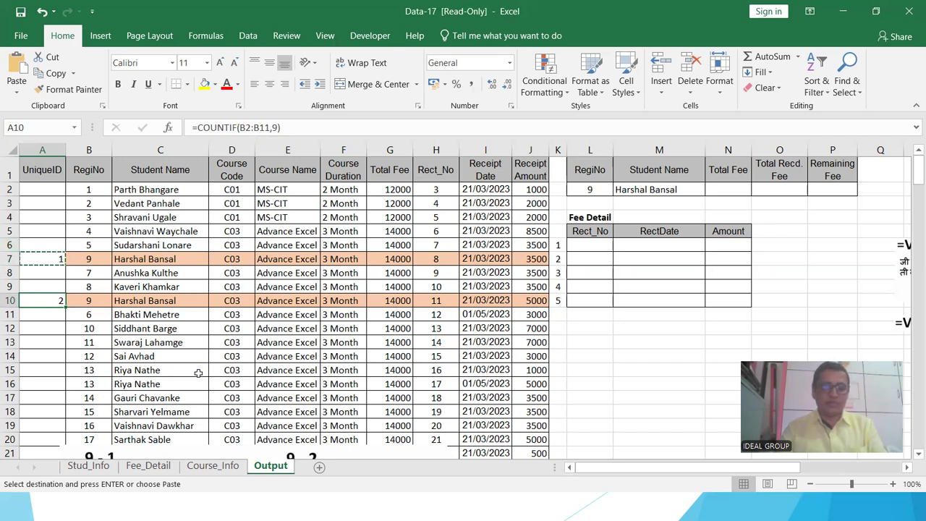
key("ctrl+v")
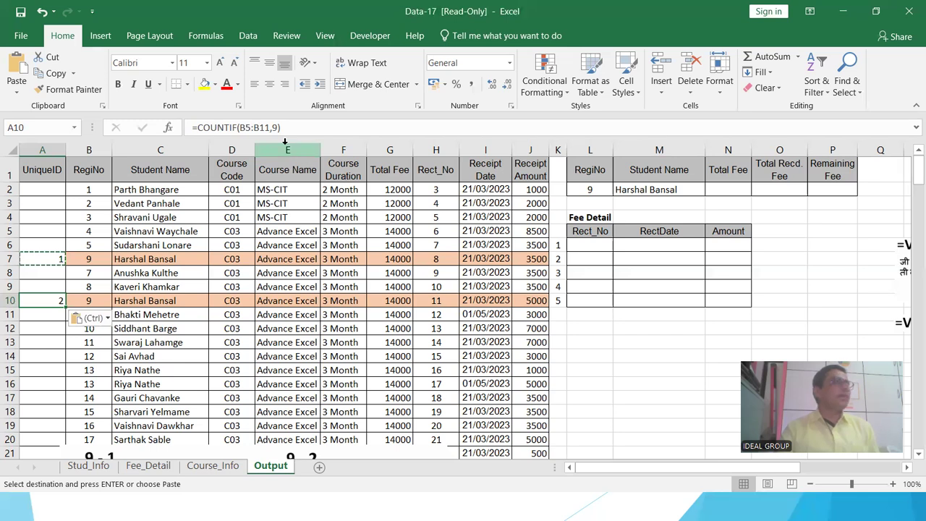
Try RegiNo 9 in cell B5 to test the COUNTIF formulas in A7 and A10, and undo the entry
left_click_drag(88, 241, 82, 309)
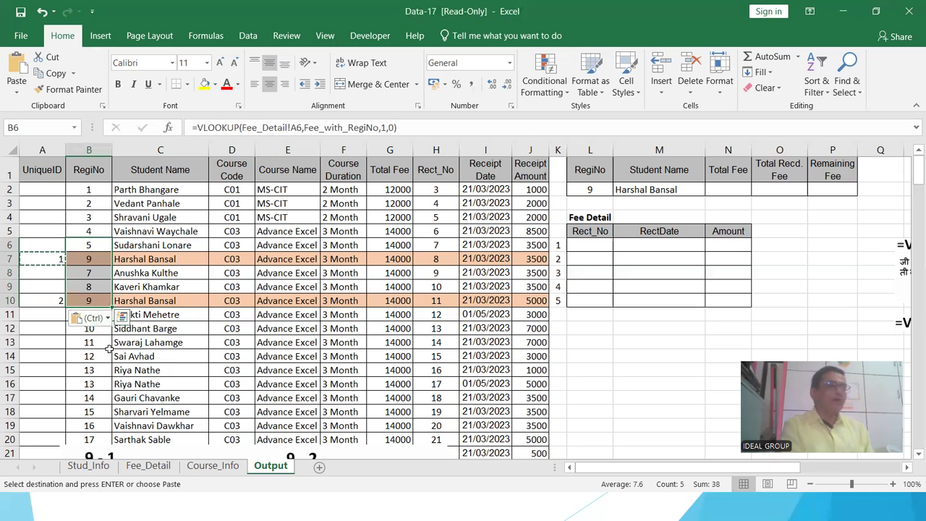
left_click(57, 231)
key("Right")
type("9")
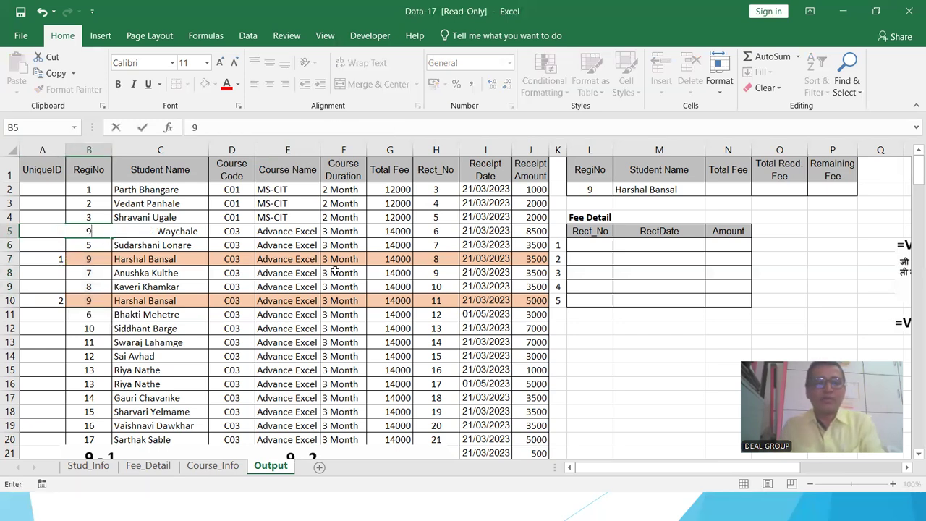
key("Return")
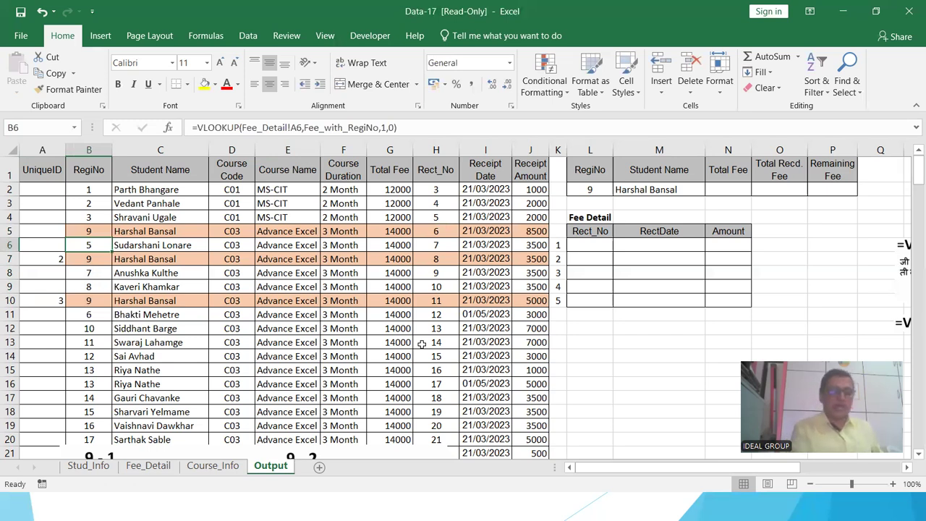
key("ctrl+z")
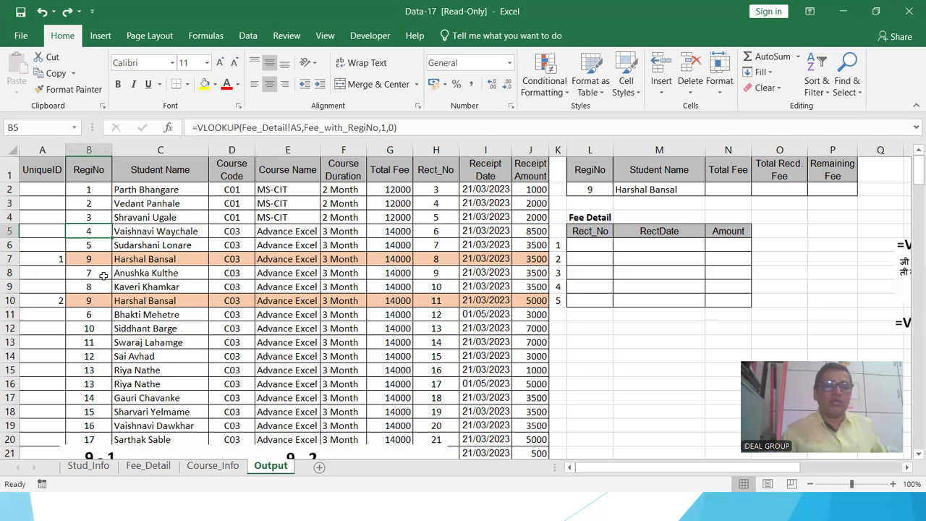
Check RegiNo cells B7 and B10 and examine which range the COUNTIF formula in A10 covers
left_click(99, 260)
left_click(94, 302)
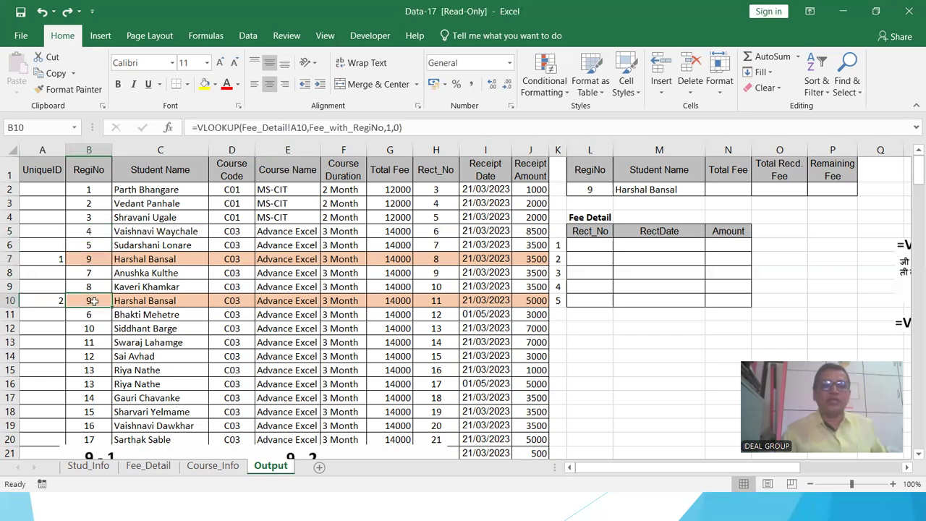
left_click(45, 305)
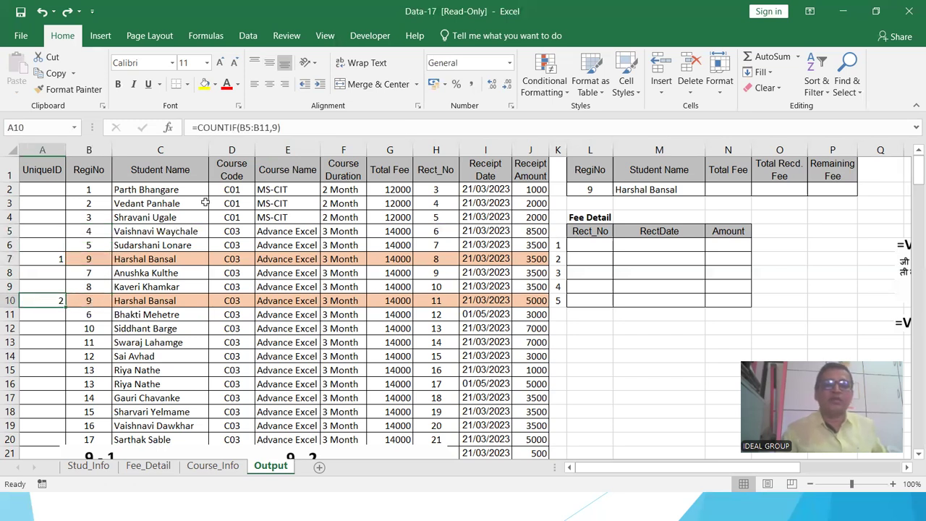
left_click(273, 128)
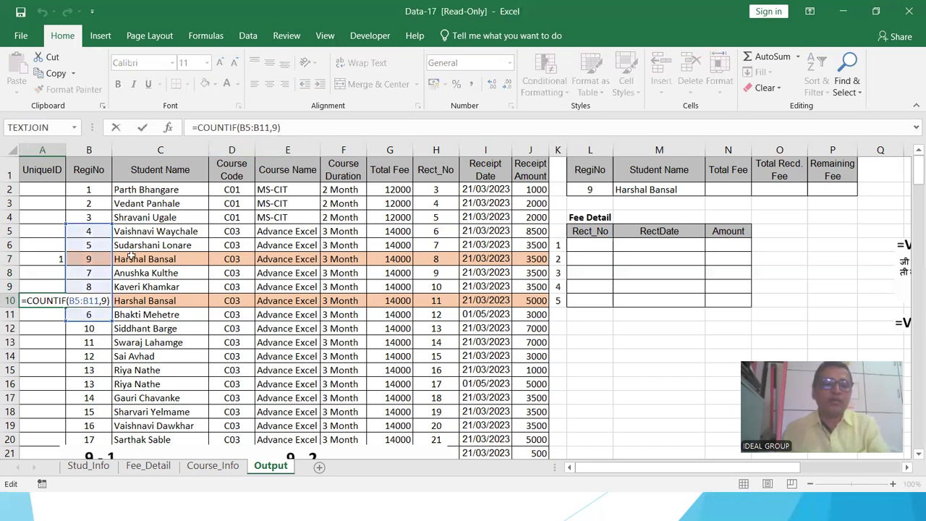
key("ctrl+Return")
Enter RegiNo 9 in cell B3 as a test and compare the COUNTIF formulas in A7 and A10
left_click(101, 203)
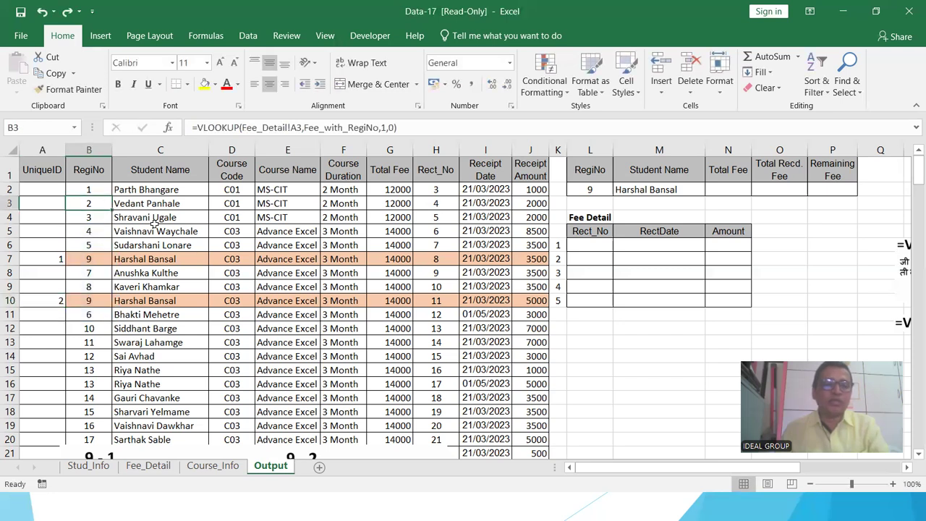
type("9")
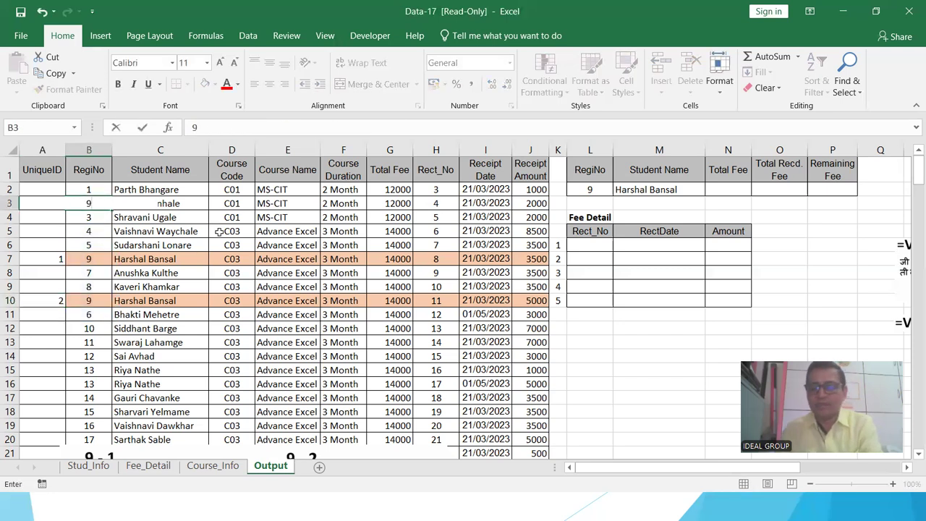
key("Return")
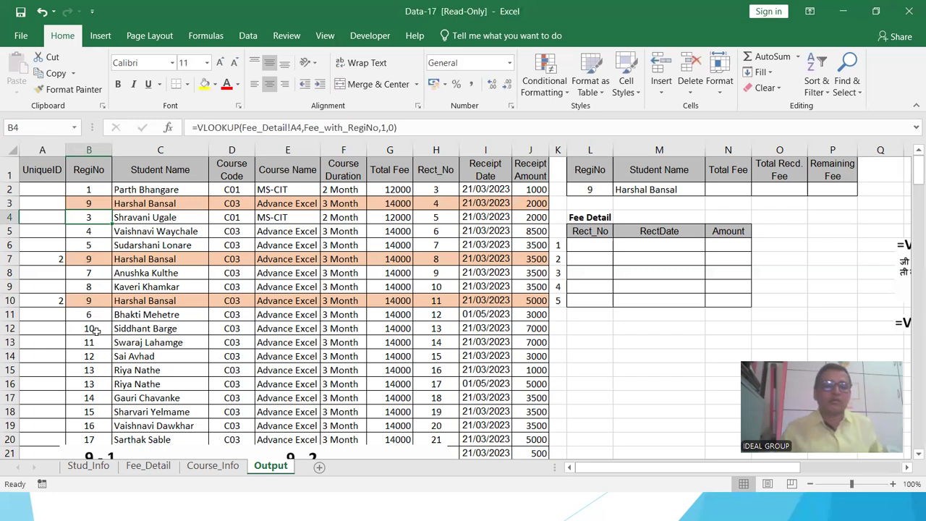
left_click(56, 261)
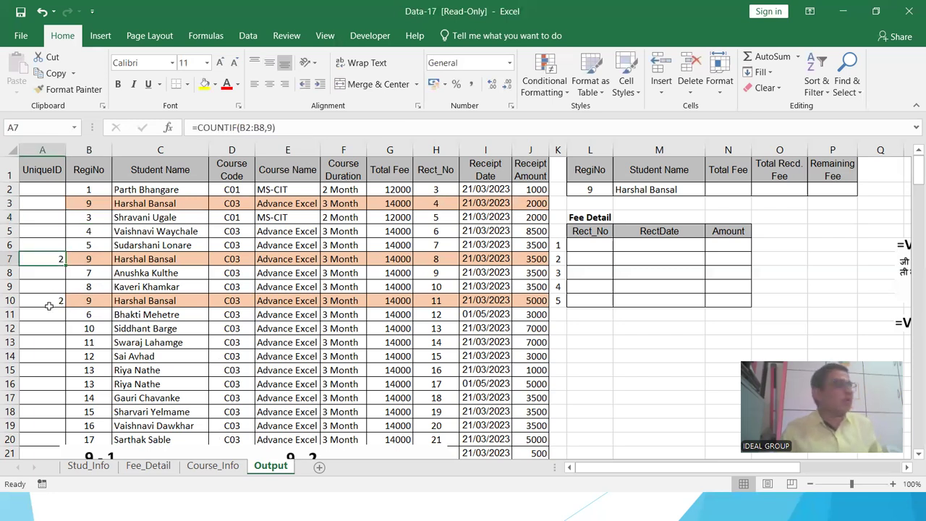
left_click_drag(48, 308, 49, 304)
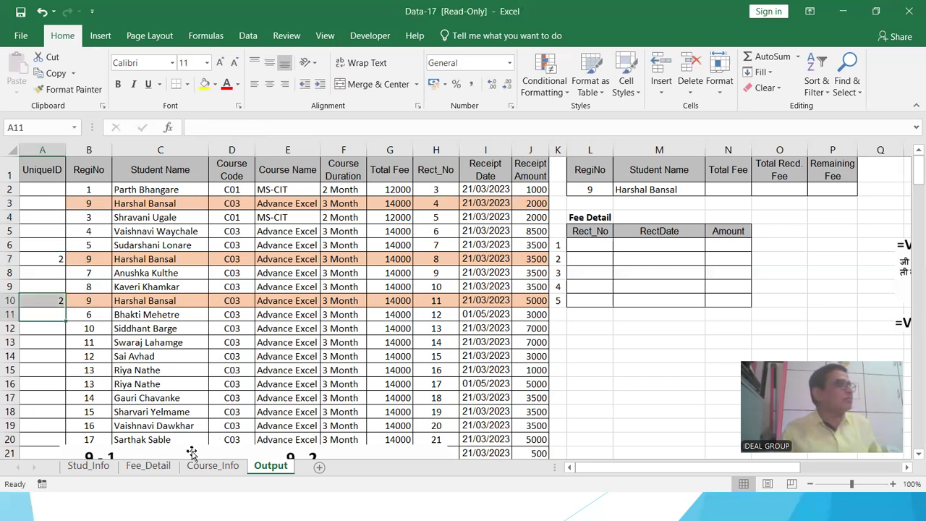
left_click(52, 258)
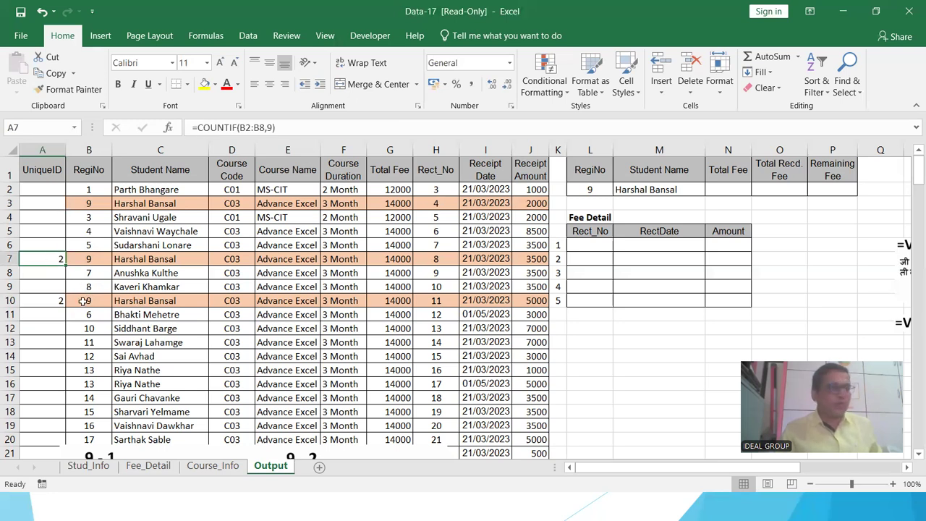
left_click(51, 306)
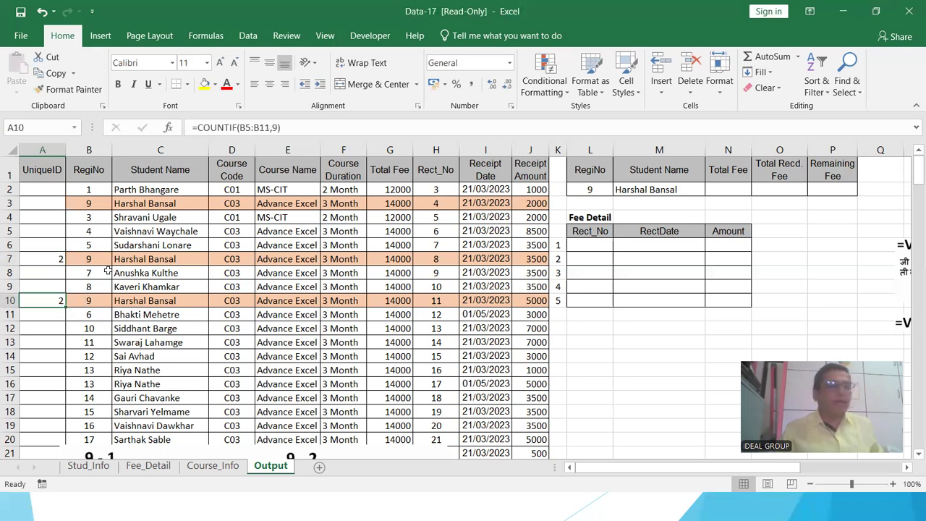
left_click(103, 299)
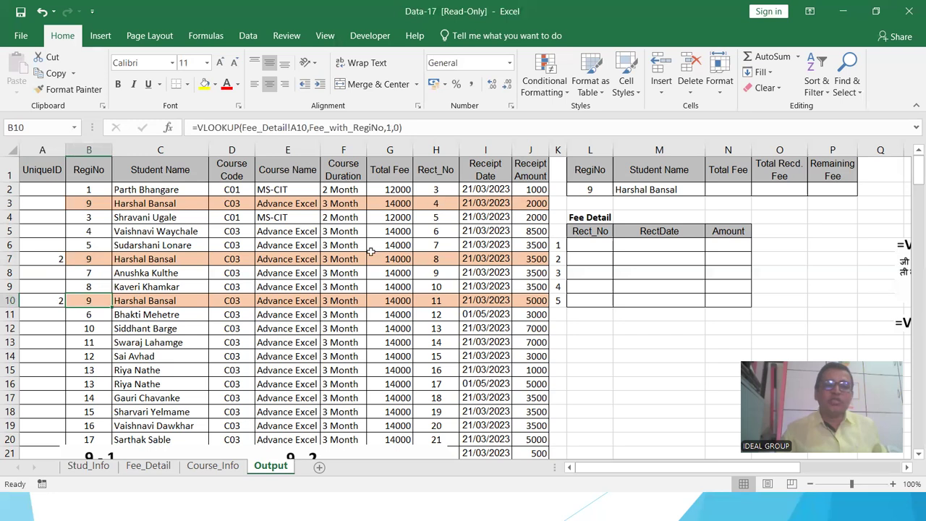
left_click(59, 301)
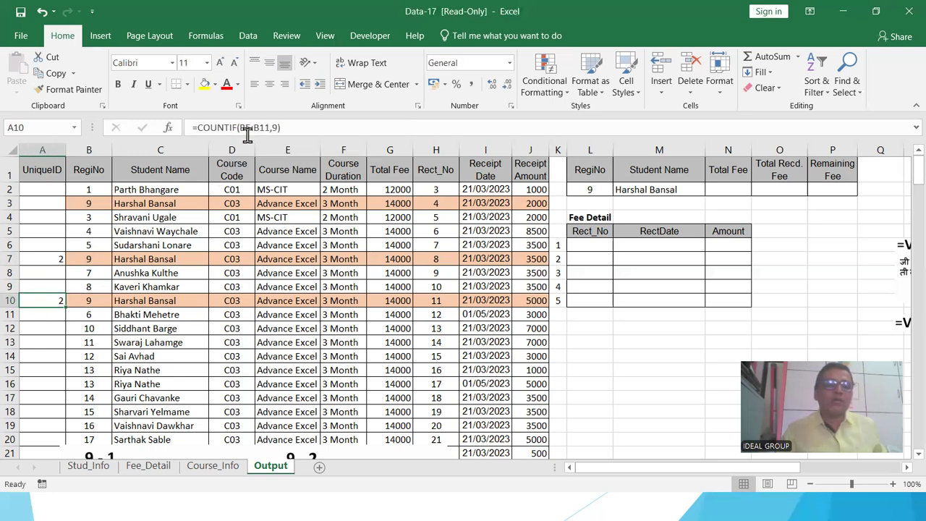
Replace the fixed criteria in A7's COUNTIF with cell B7, making the formula =COUNTIF(B2:B8,B7)
left_click(42, 256)
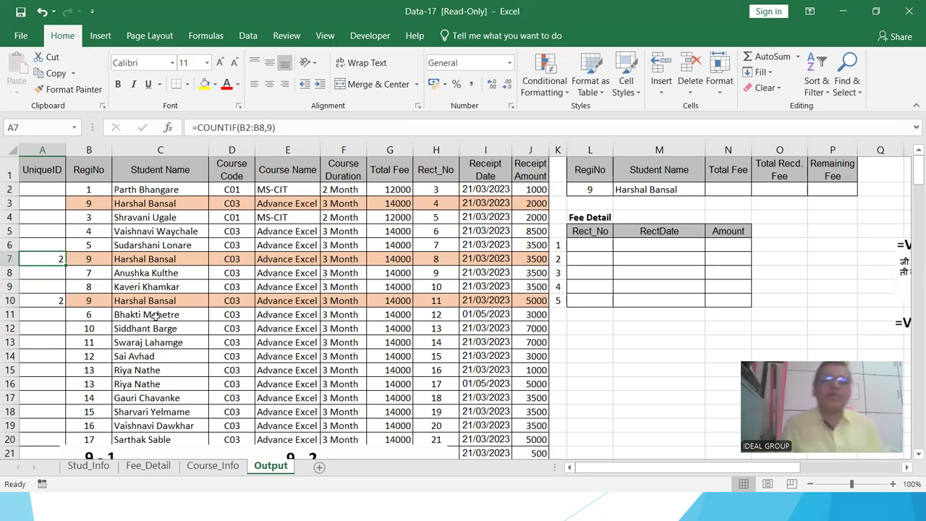
left_click(270, 127)
double_click(269, 127)
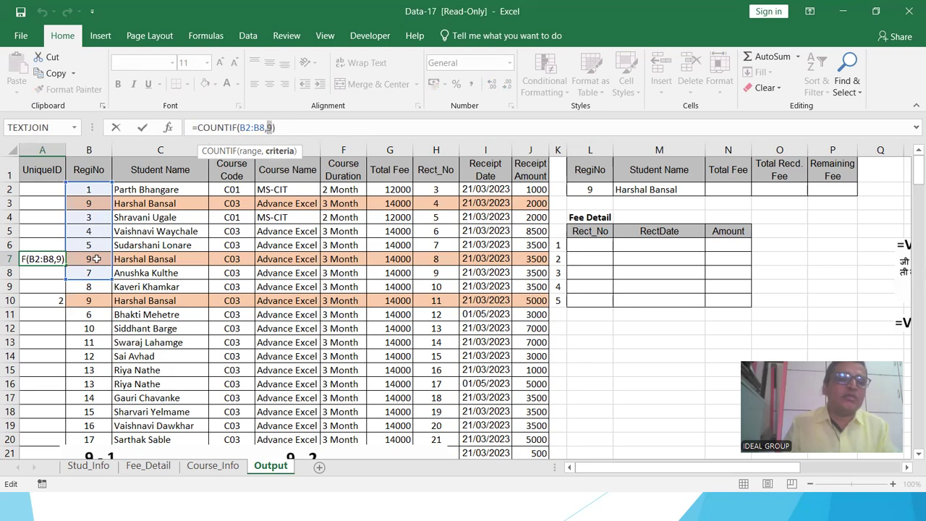
left_click(96, 258)
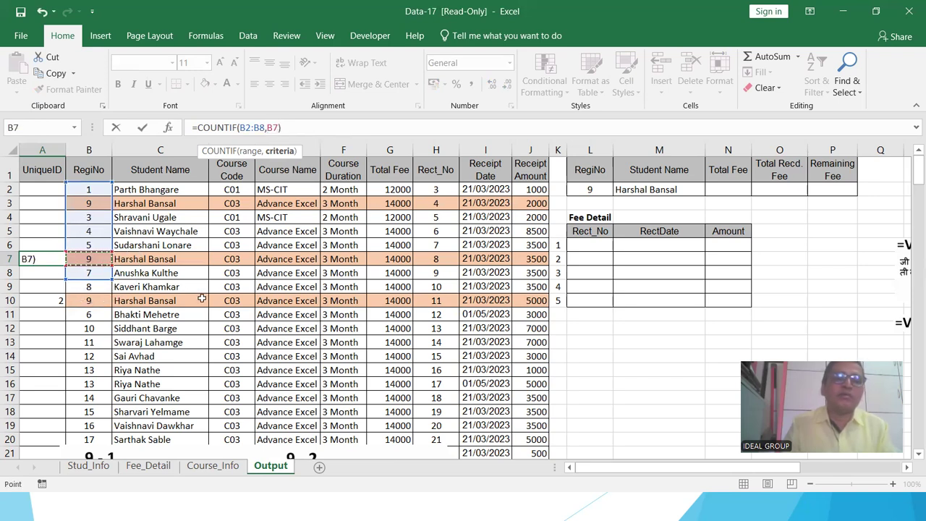
key("Return")
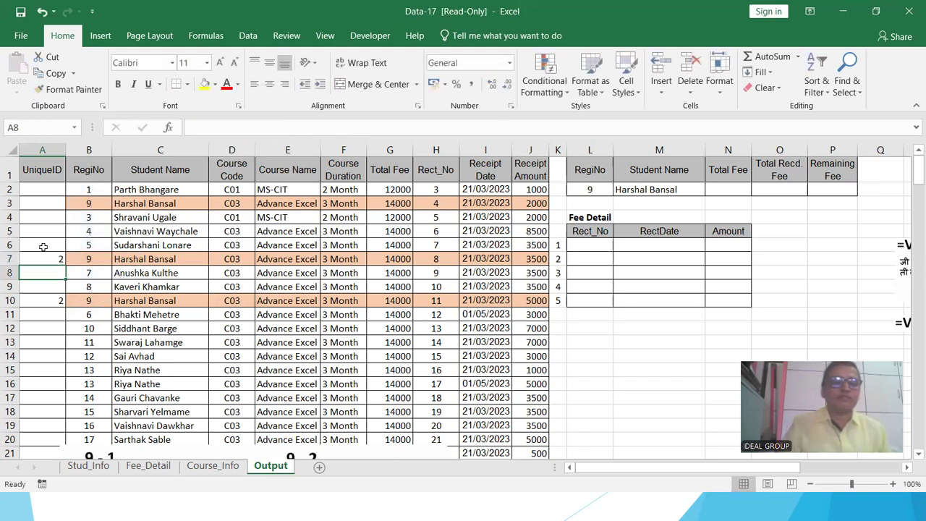
Set the RegiNo in cell B3 to 2
left_click(86, 261)
left_click(86, 203)
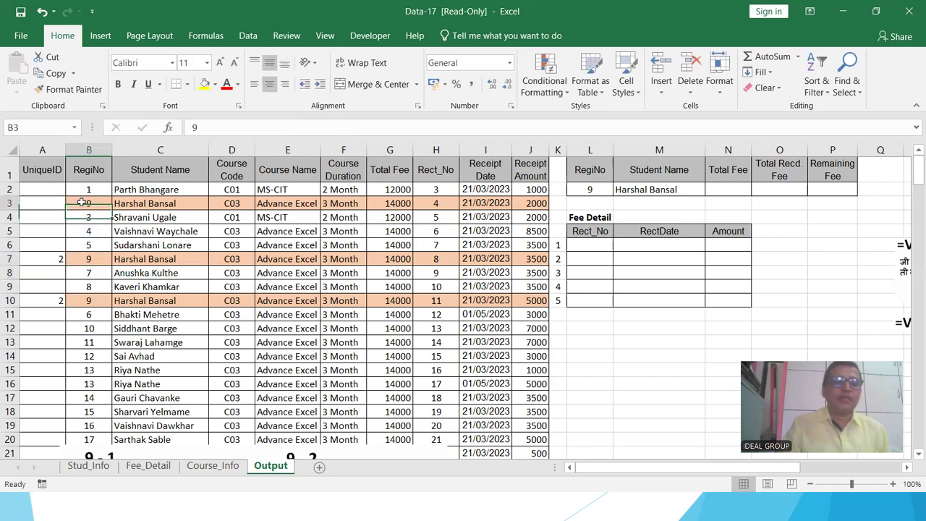
type("2")
key("Return")
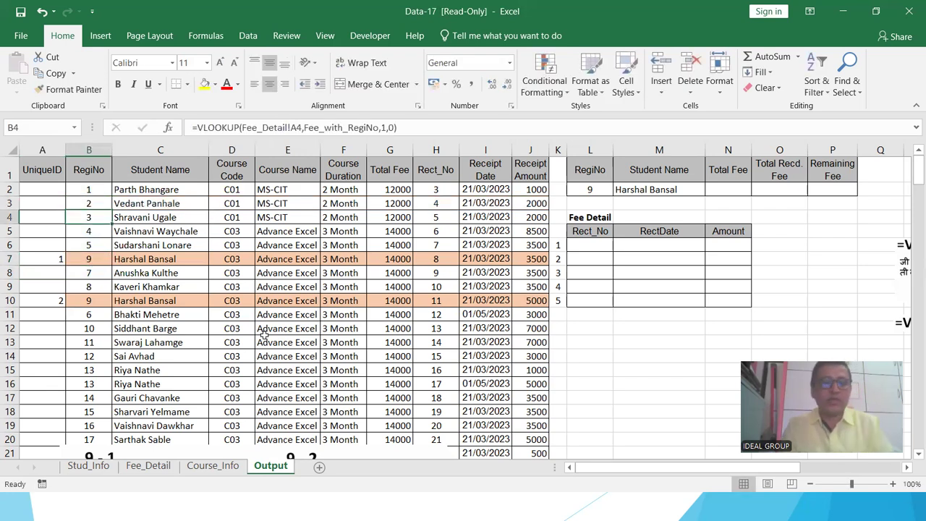
Shorten the COUNTIF range in A7 to end at B7, making the formula =COUNTIF(B2:B7,B7)
left_click(35, 260)
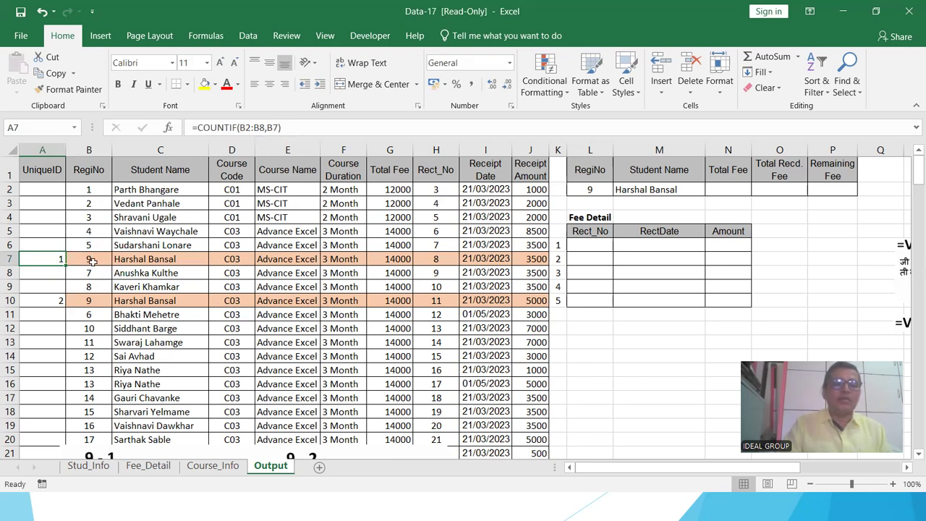
left_click(264, 127)
key("BackSpace")
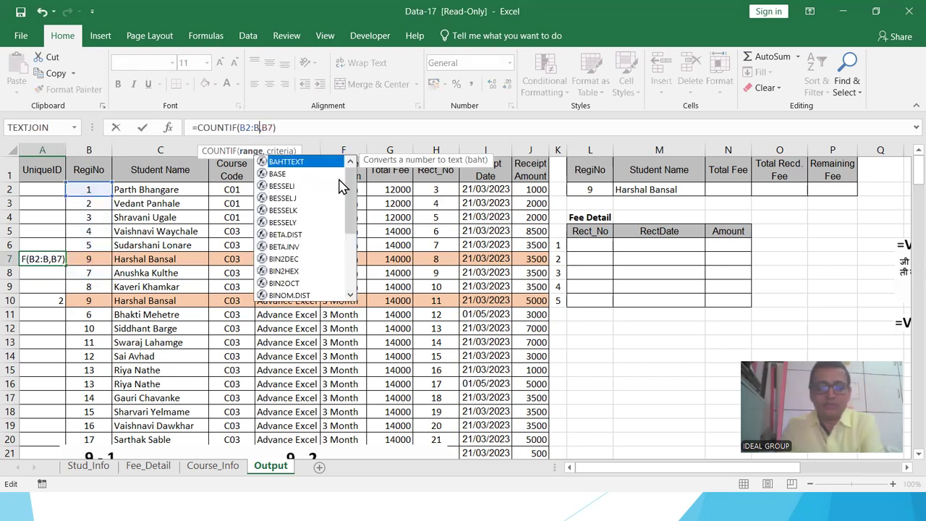
type("7")
key("Return")
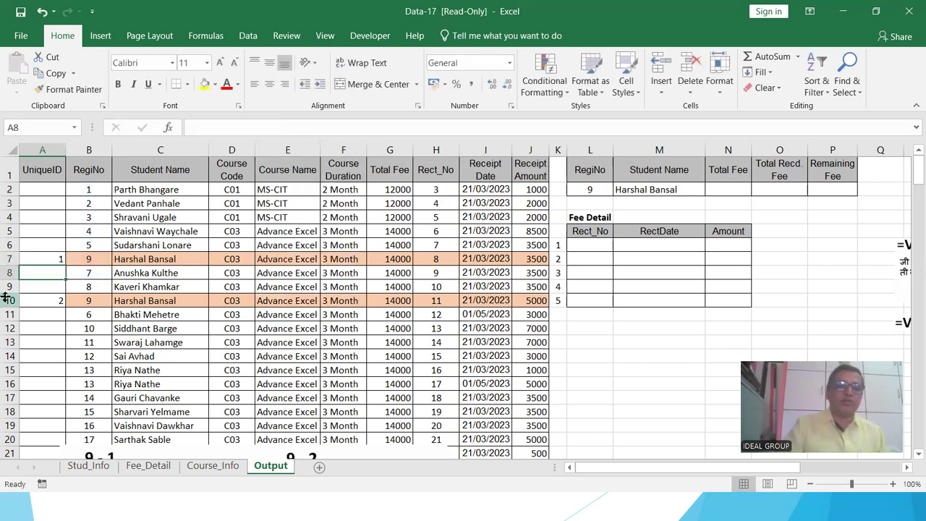
Compare the formulas in A7 and A10, and make the range start in A7 absolute: =COUNTIF($B$2:B7,B7)
left_click(32, 260)
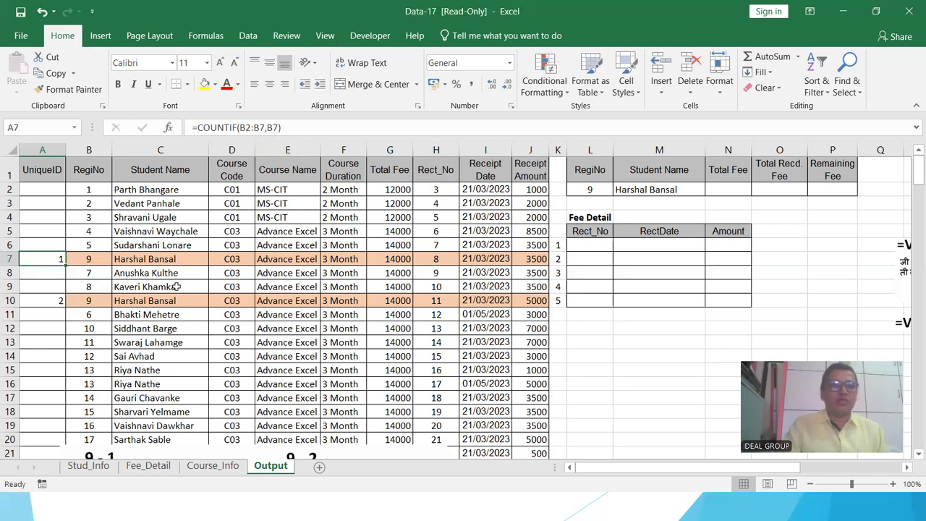
left_click(56, 303)
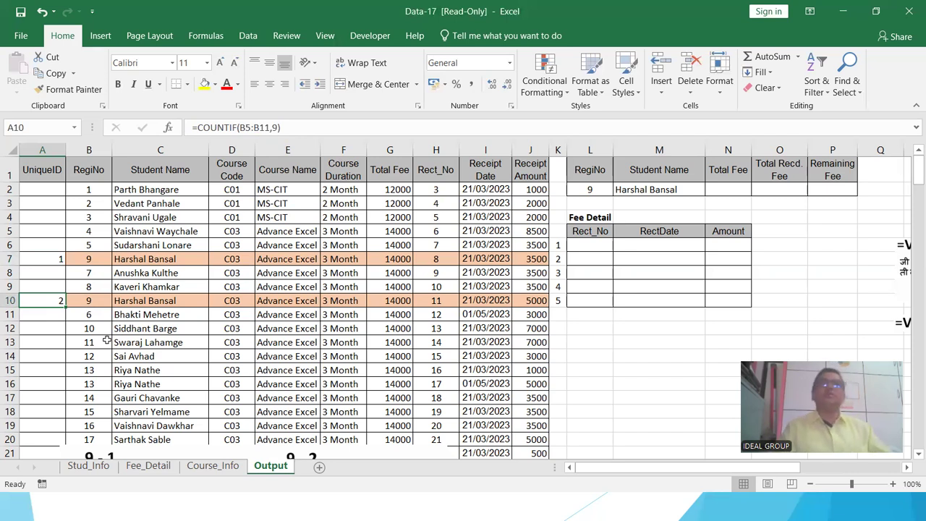
left_click(46, 257)
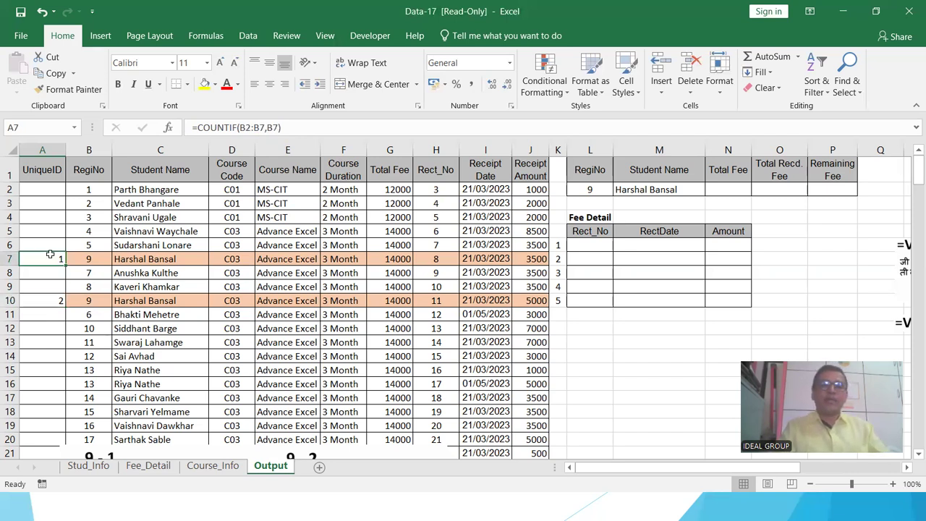
left_click(246, 127)
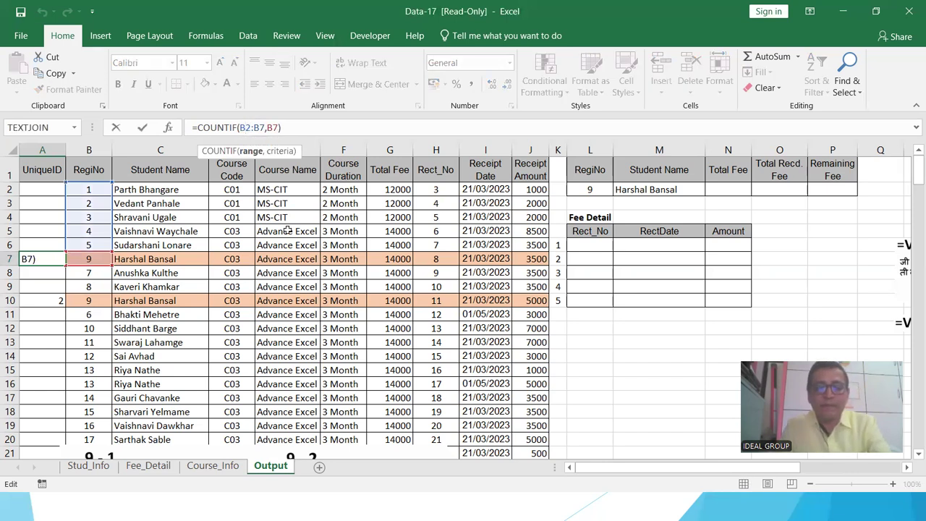
key("F4")
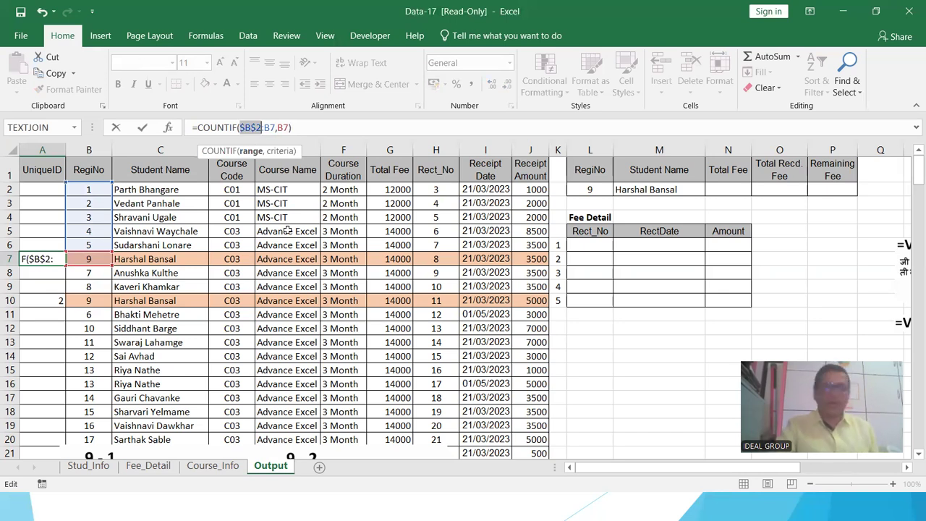
key("Return")
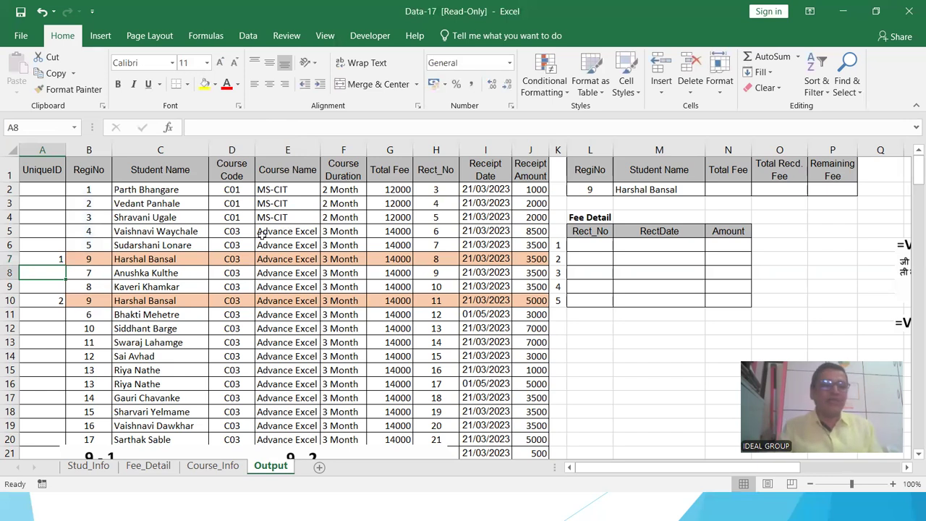
Copy the COUNTIF formula with the absolute range start from A7 into A10, replacing the formula there
left_click(63, 259)
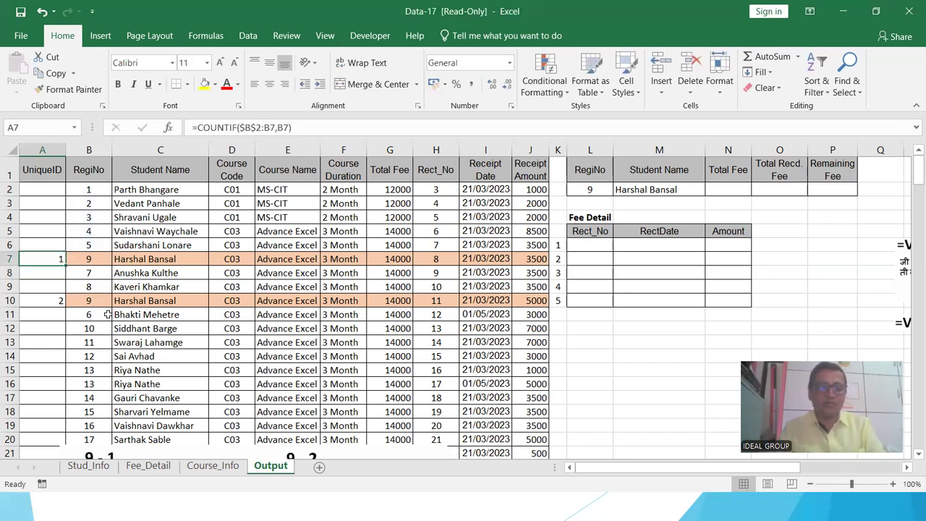
key("ctrl+c")
left_click(46, 300)
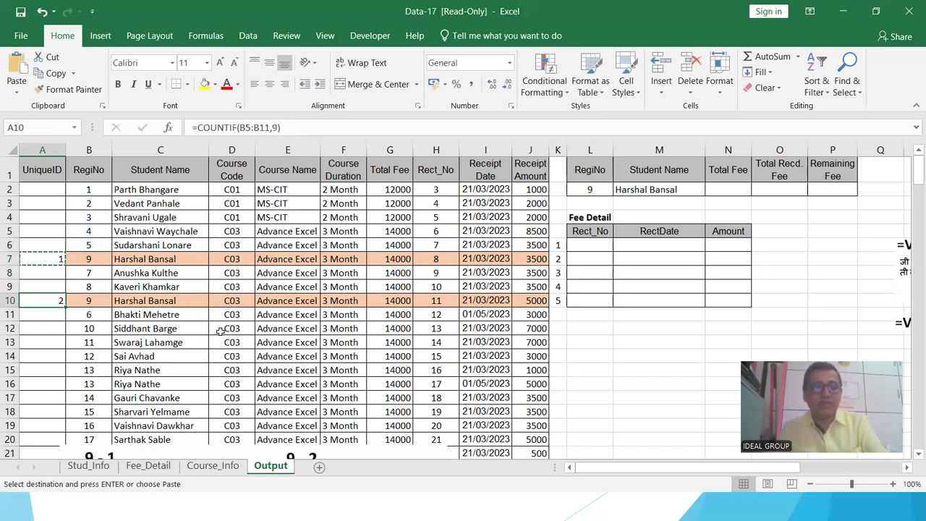
key("ctrl+v")
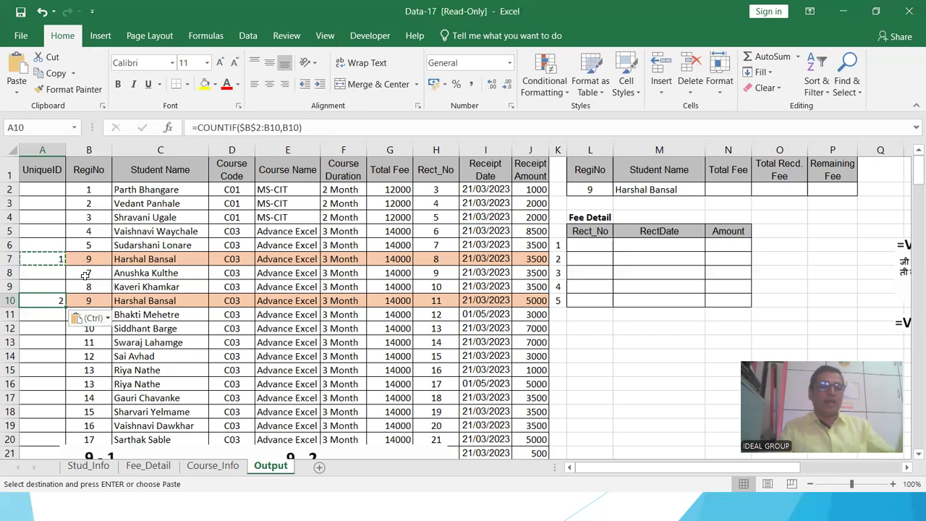
left_click(30, 347)
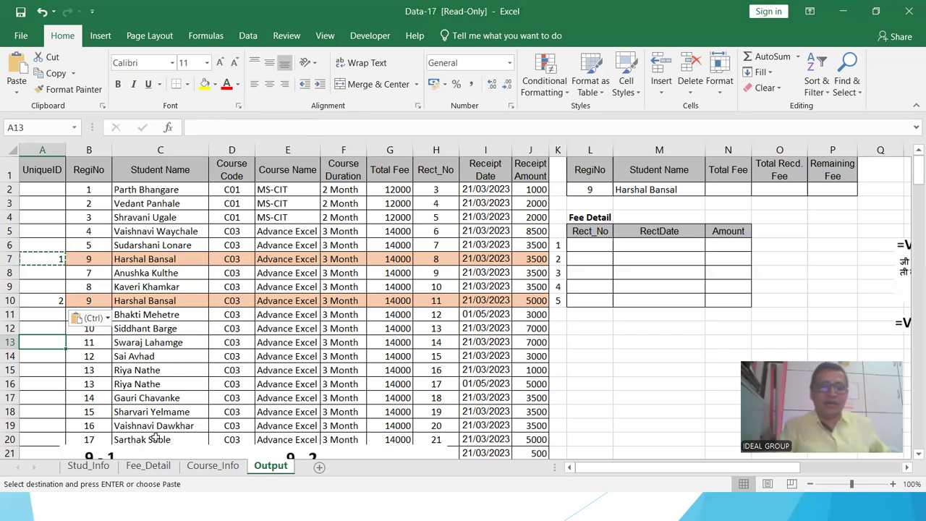
Move the UniqueID explanation picture up so that it sits over rows 2 to 6
left_click_drag(114, 451, 142, 343)
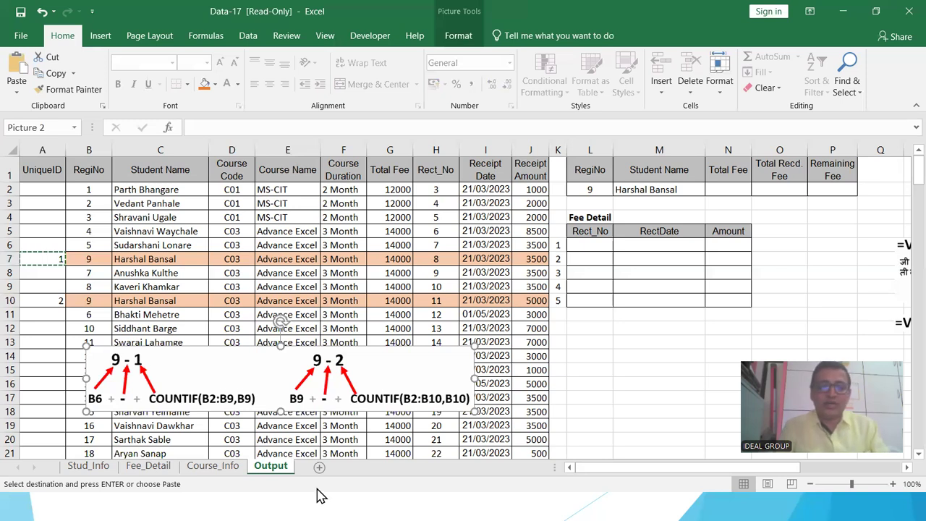
key("ctrl+p")
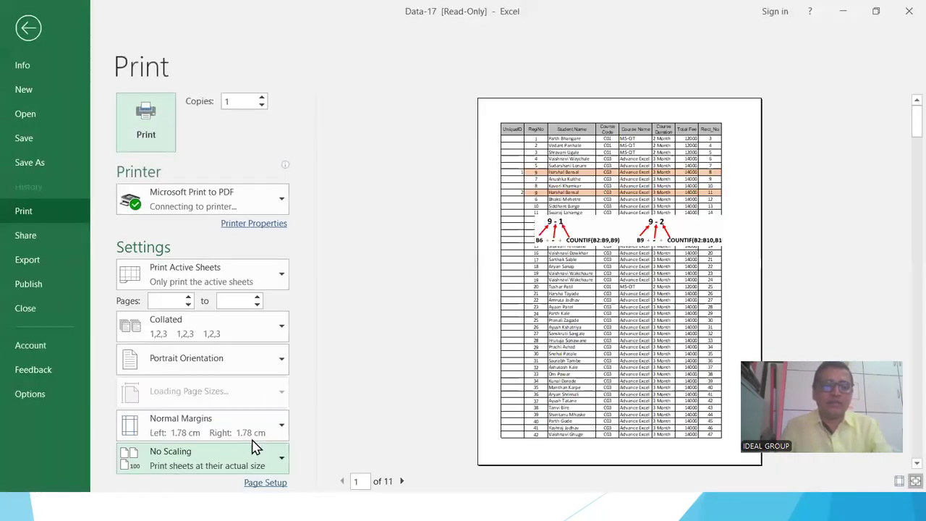
key("Escape")
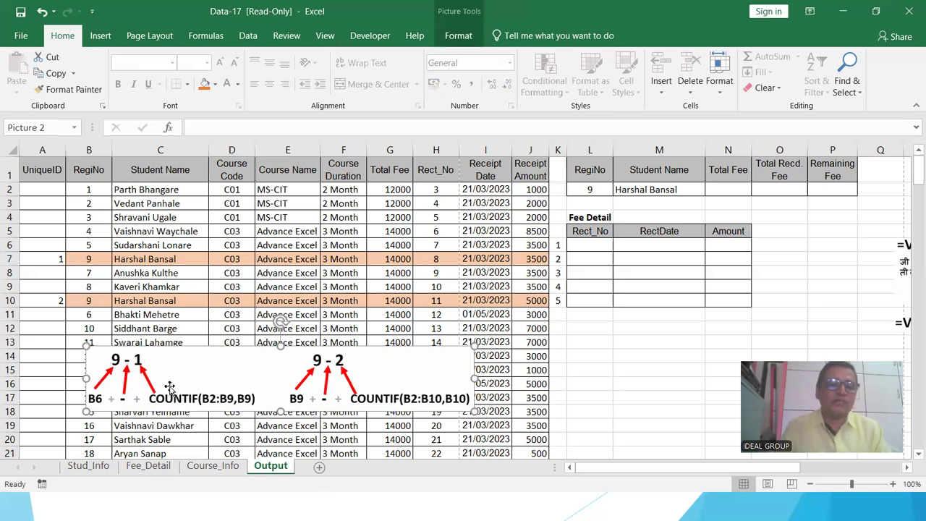
left_click_drag(205, 376, 251, 221)
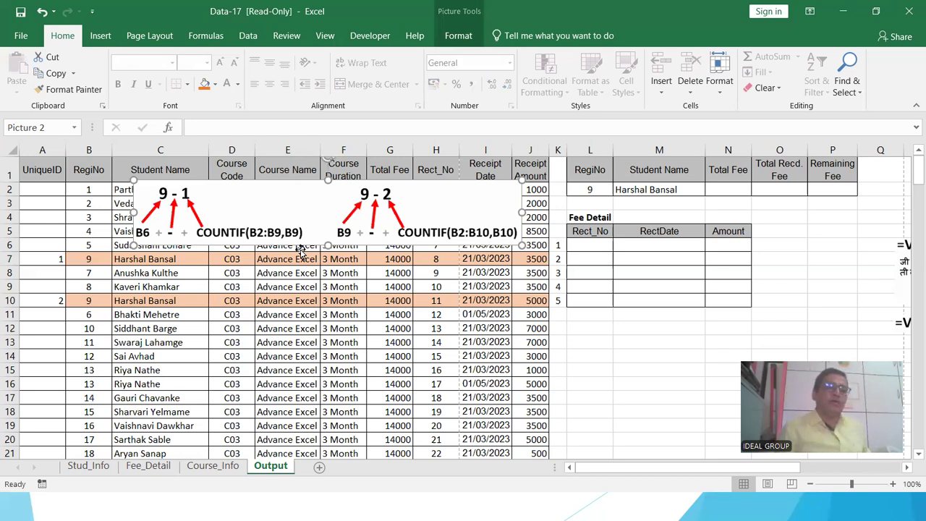
Copy the COUNTIF formula from A7 into the UniqueID cells A2 through A13
left_click(48, 258)
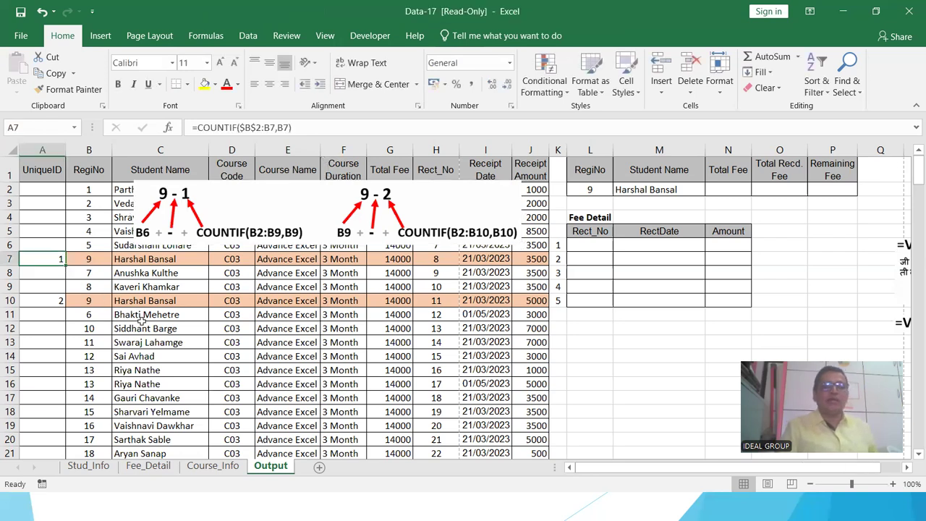
key("ctrl+c")
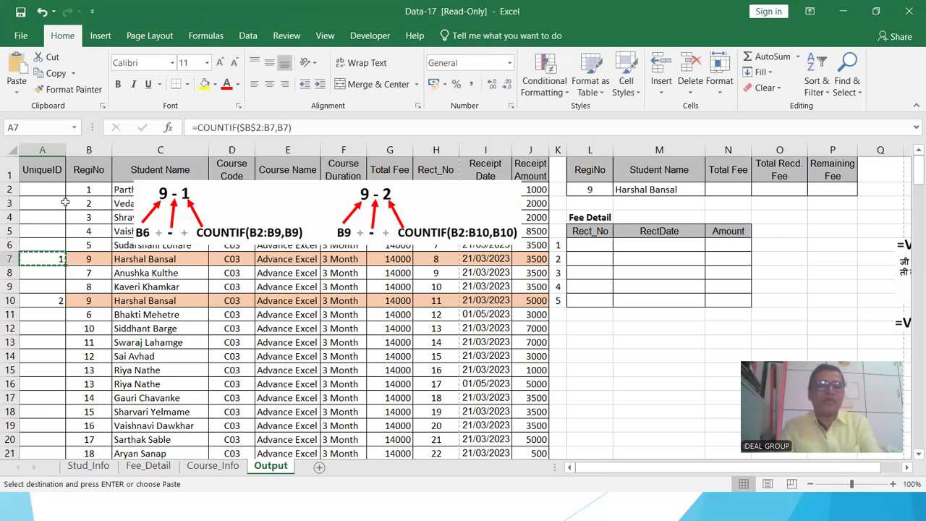
left_click(57, 186)
key("ctrl+v")
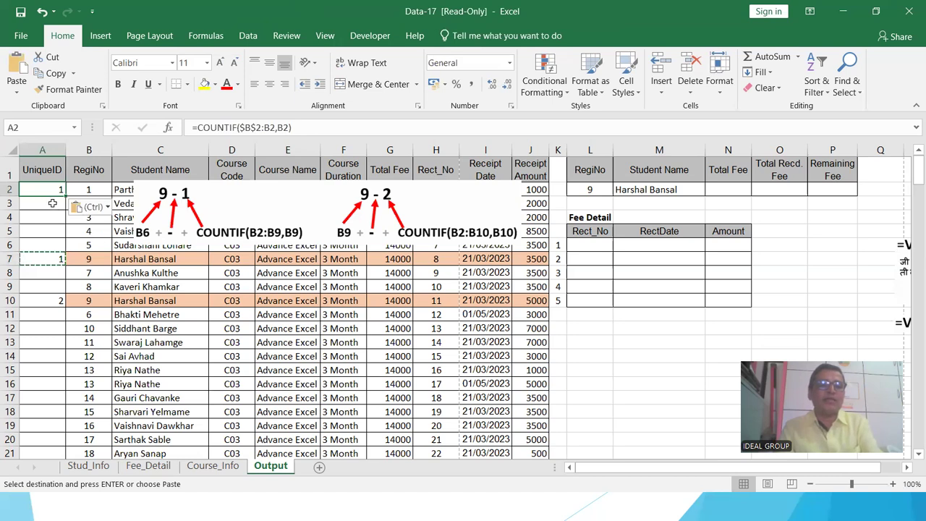
left_click(52, 203)
key("ctrl+v")
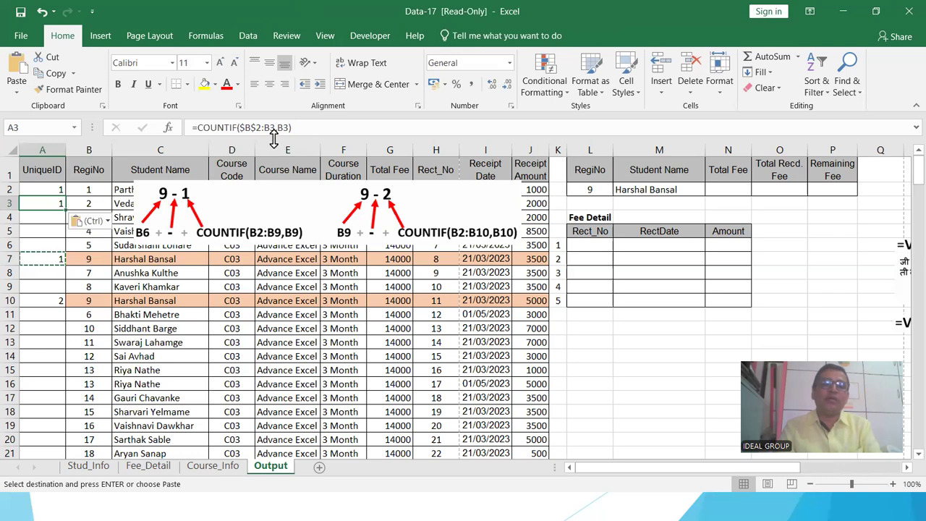
left_click(48, 190)
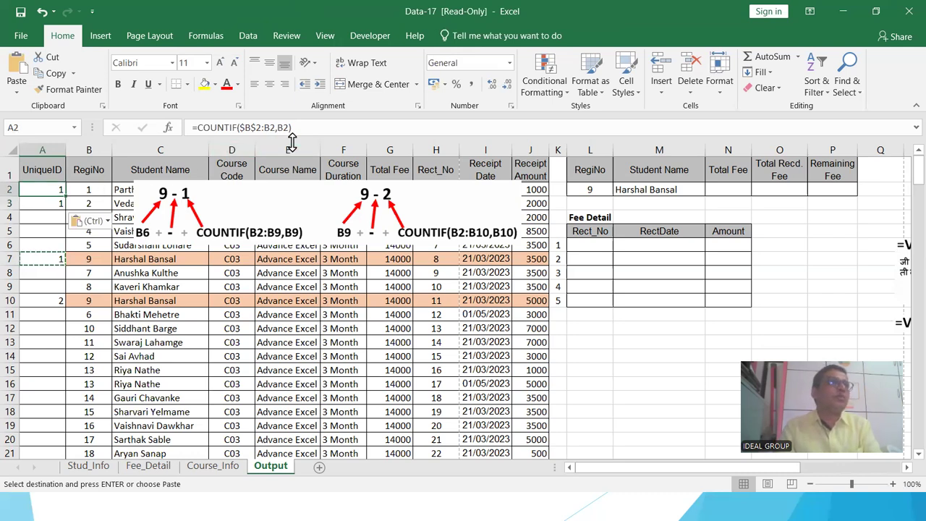
left_click(51, 215)
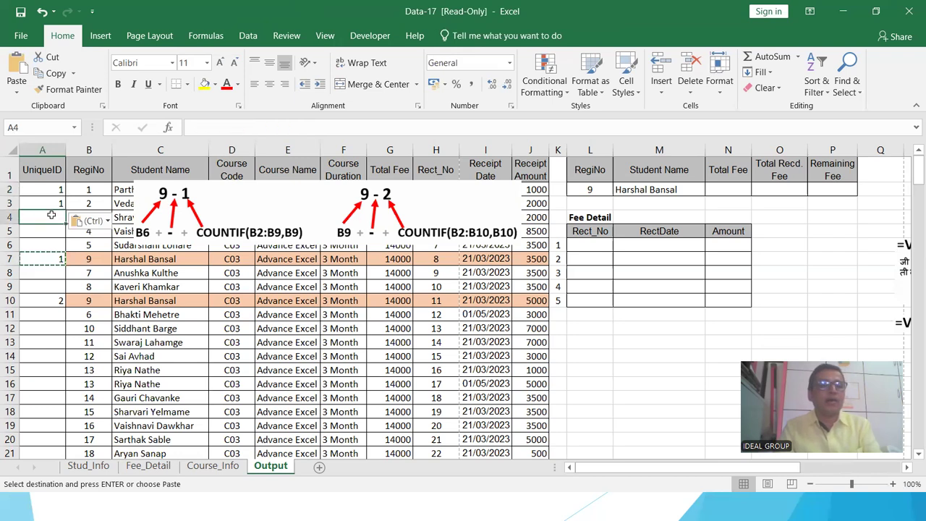
key("ctrl+v")
left_click_drag(47, 232, 49, 343)
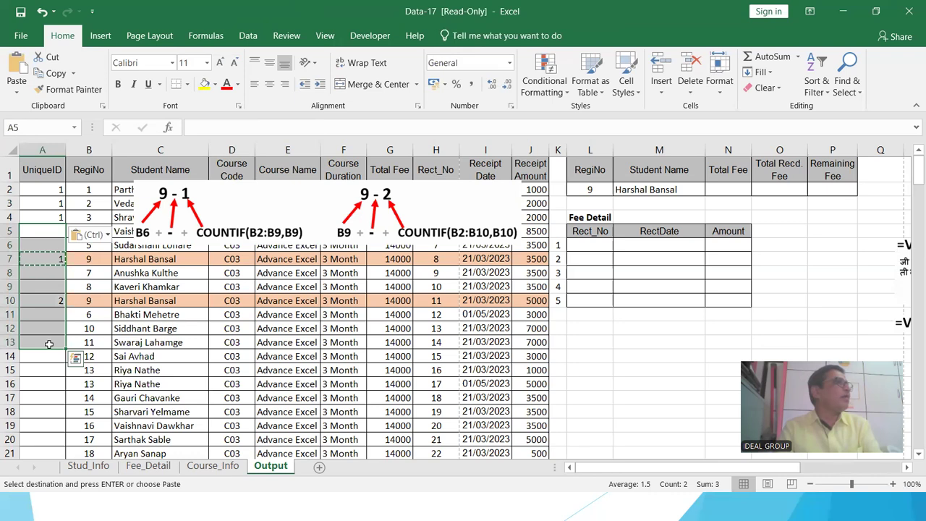
key("ctrl+v")
left_click(55, 366)
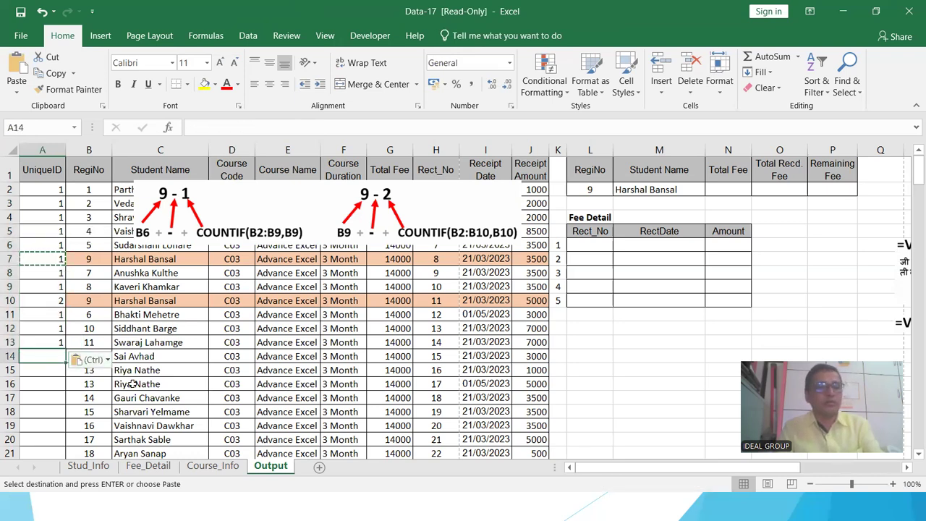
Paste the copied COUNTIF formula into the remaining UniqueID cells, A14 through A206
scroll(75, 398, "down", 20)
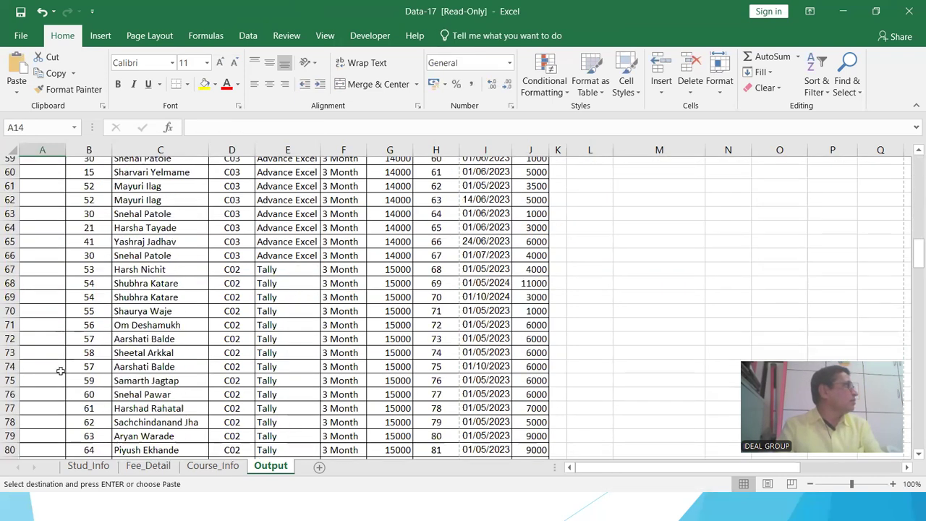
scroll(60, 372, "down", 20)
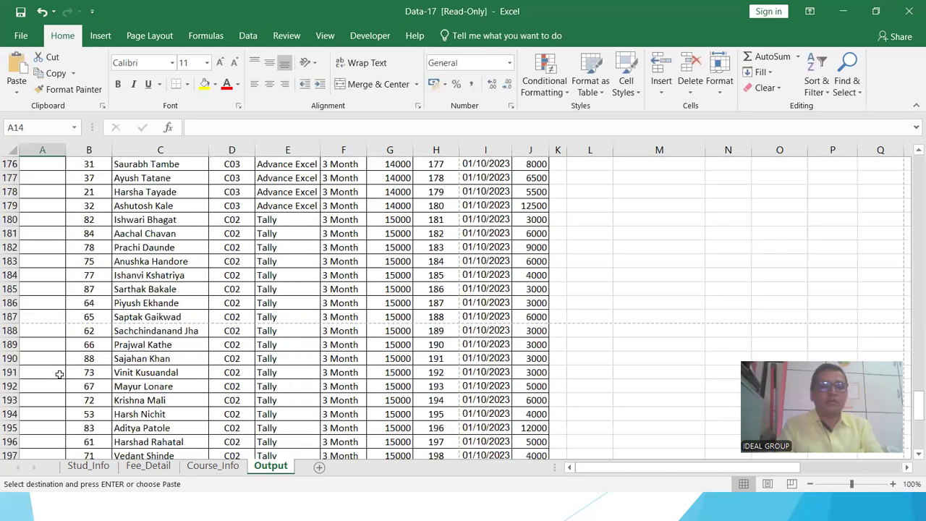
scroll(58, 374, "up", 7)
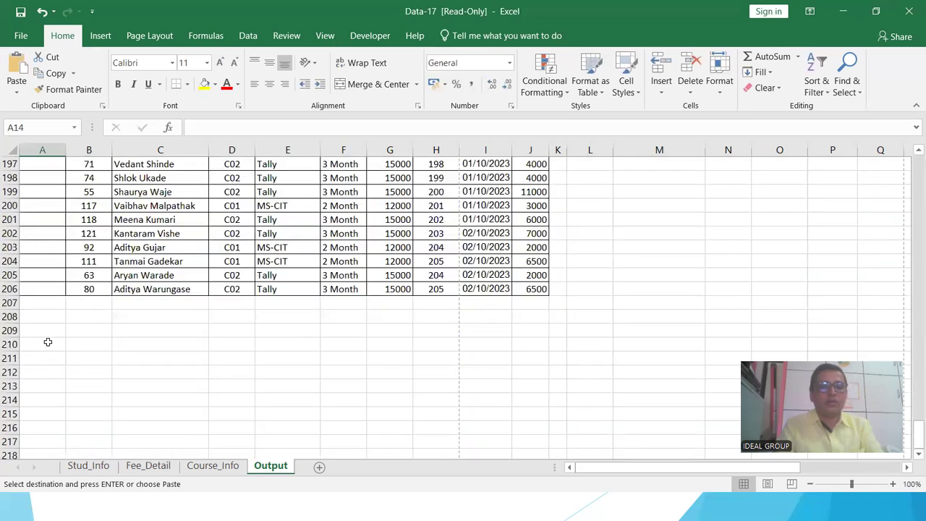
left_click(54, 290, "shift")
scroll(81, 304, "up", 20)
key("ctrl+v")
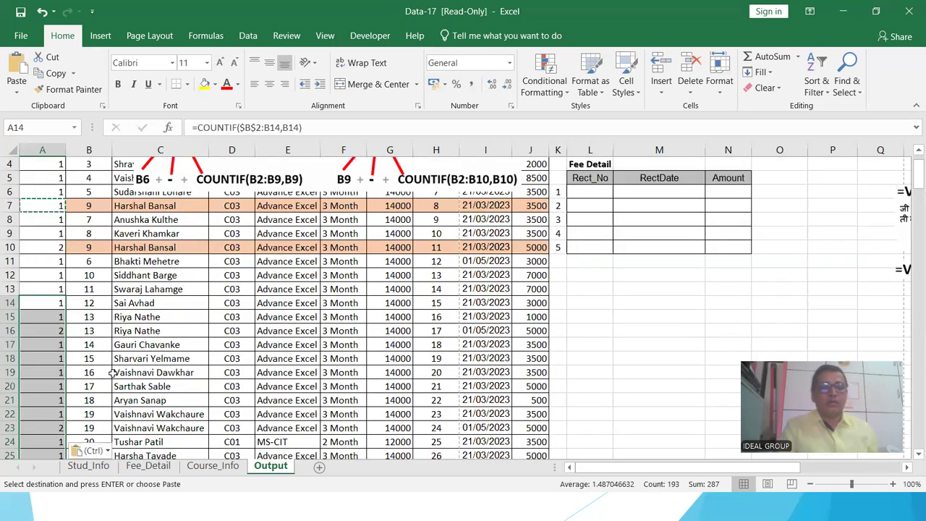
Examine the occurrence counts down the UniqueID column for repeated RegiNos, and check the formula in A93
scroll(54, 331, "down", 16)
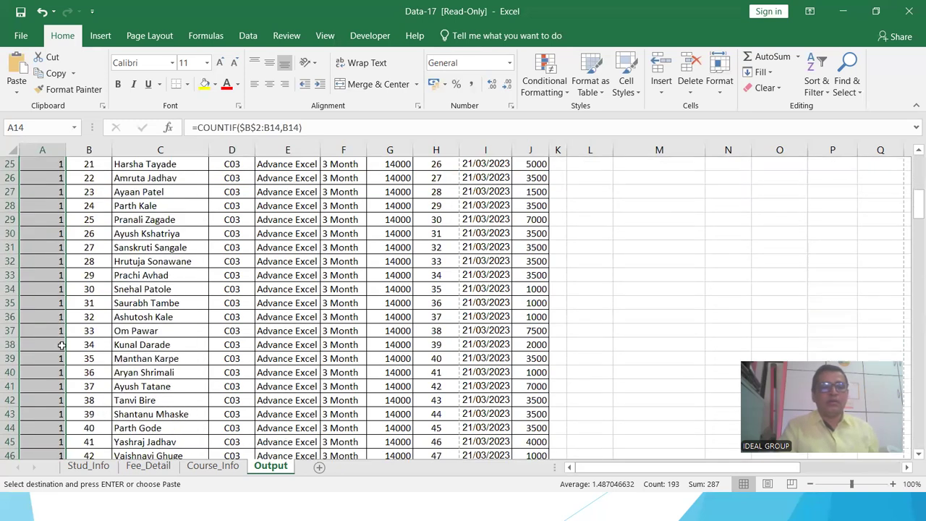
scroll(63, 350, "down", 9)
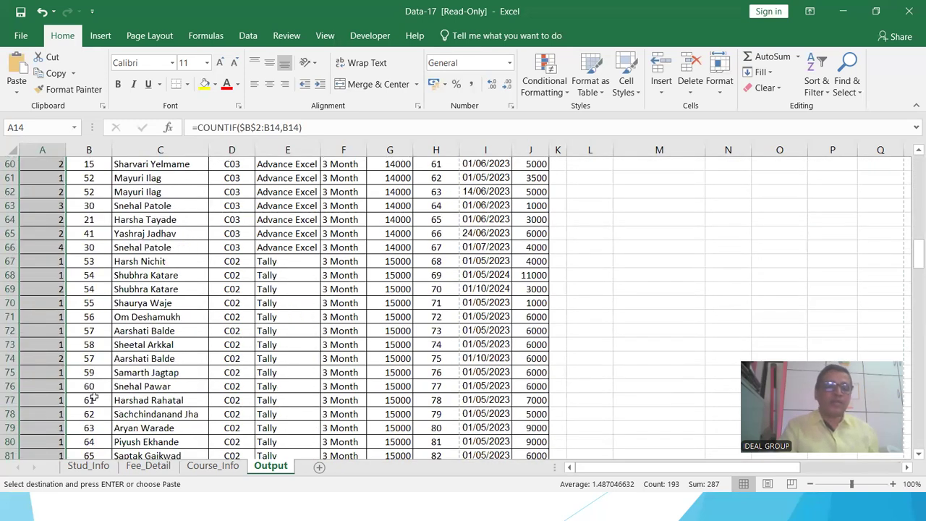
left_click(52, 333)
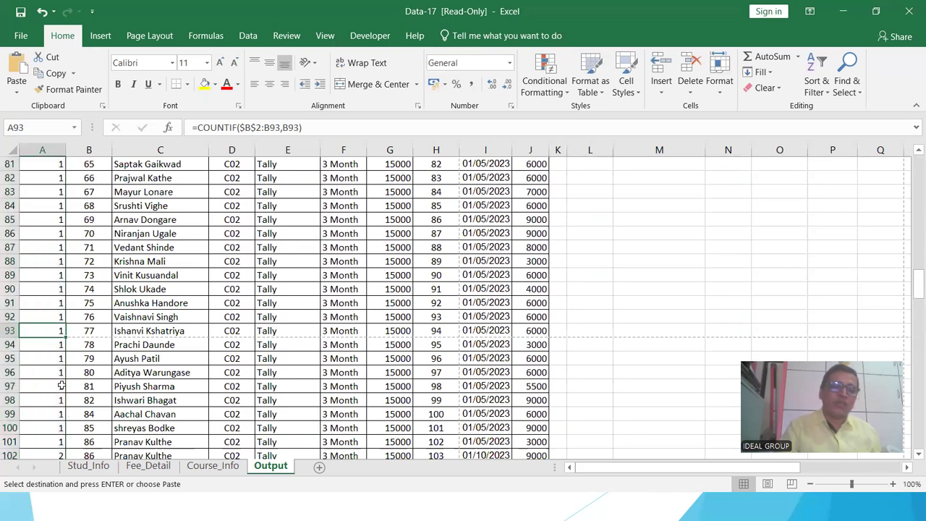
scroll(61, 385, "down", 2)
scroll(59, 316, "down", 10)
scroll(40, 241, "up", 20)
scroll(40, 241, "up", 15)
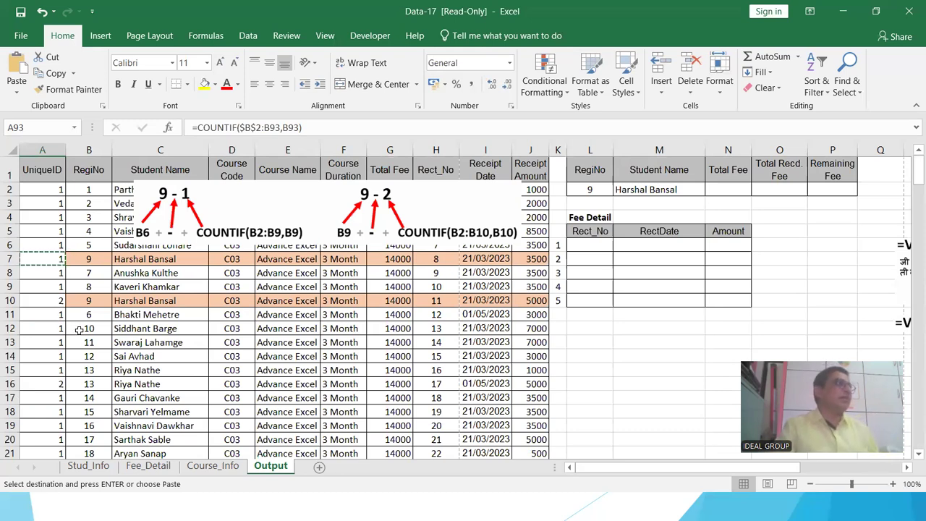
Move the explanation picture down over rows 14 to 18 and prefix A2's formula with the RegiNo, making it =B2&COUNTIF($B$2:B2,B2)
mouse_move(304, 246)
left_mouse_down()
mouse_move(241, 333)
mouse_move(275, 365)
left_mouse_up()
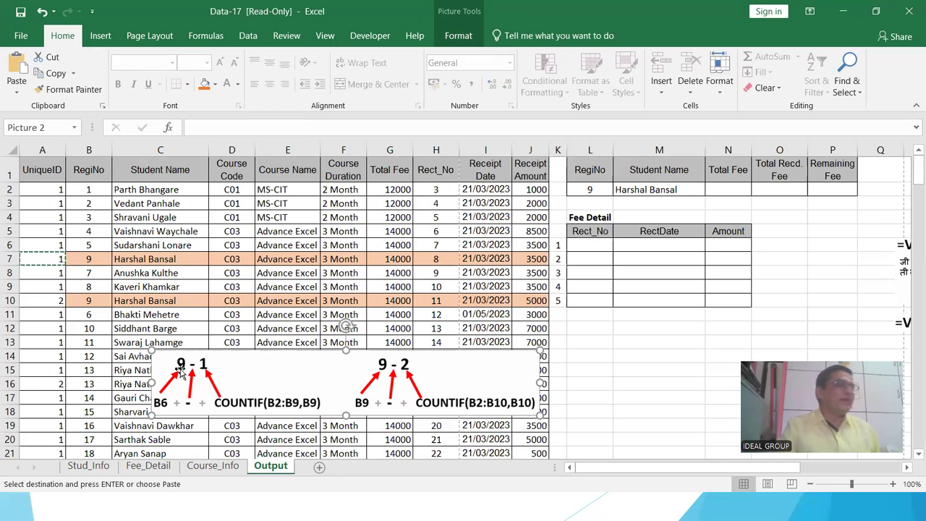
left_click(62, 189)
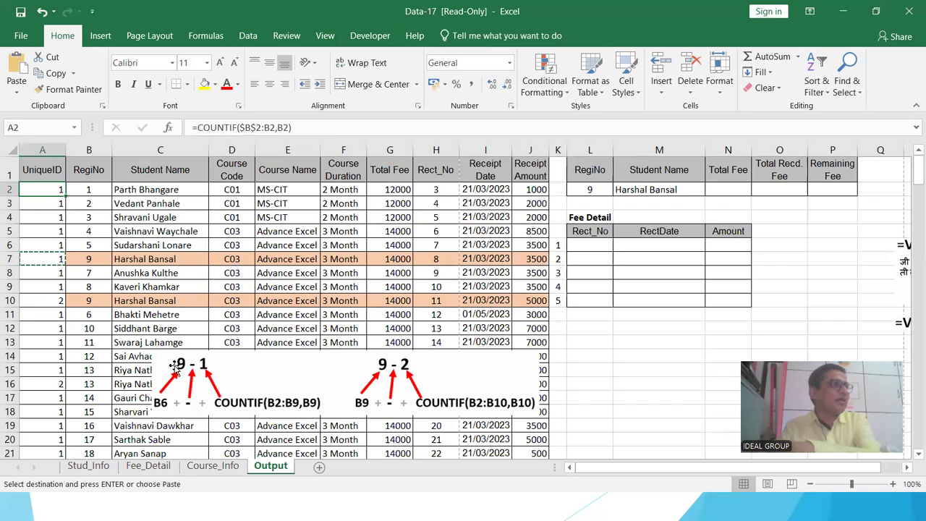
left_click(198, 127)
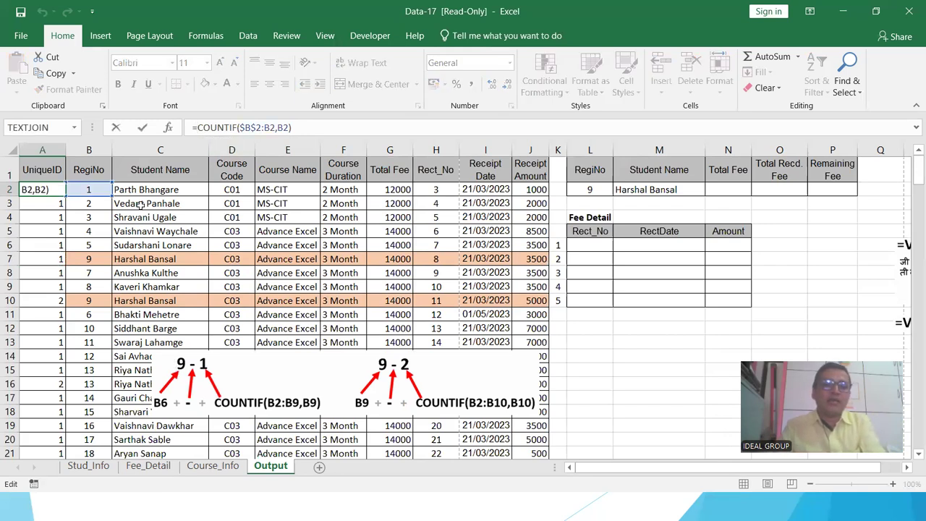
left_click(93, 188)
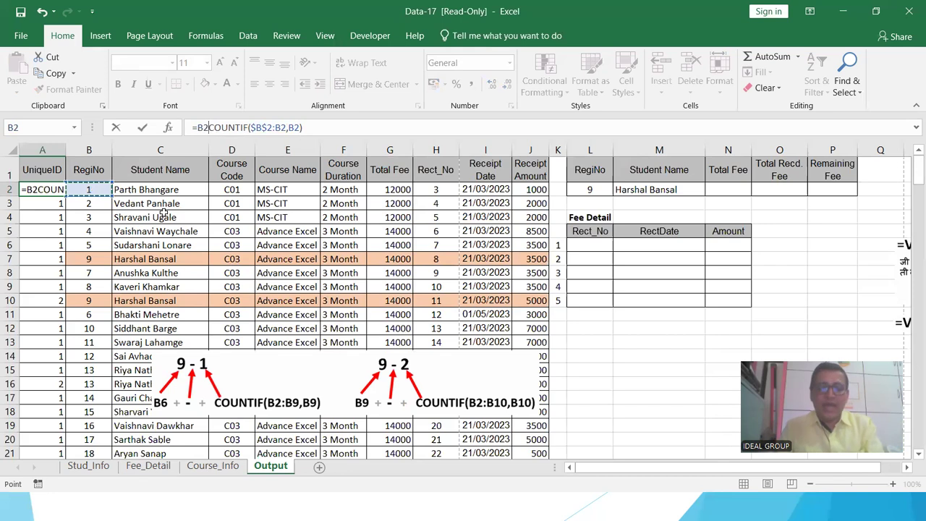
type("&")
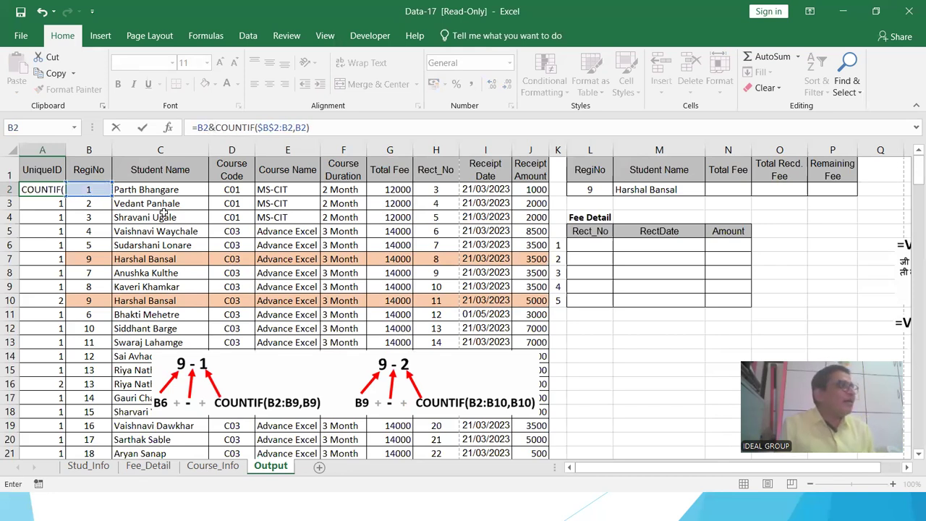
key("Return")
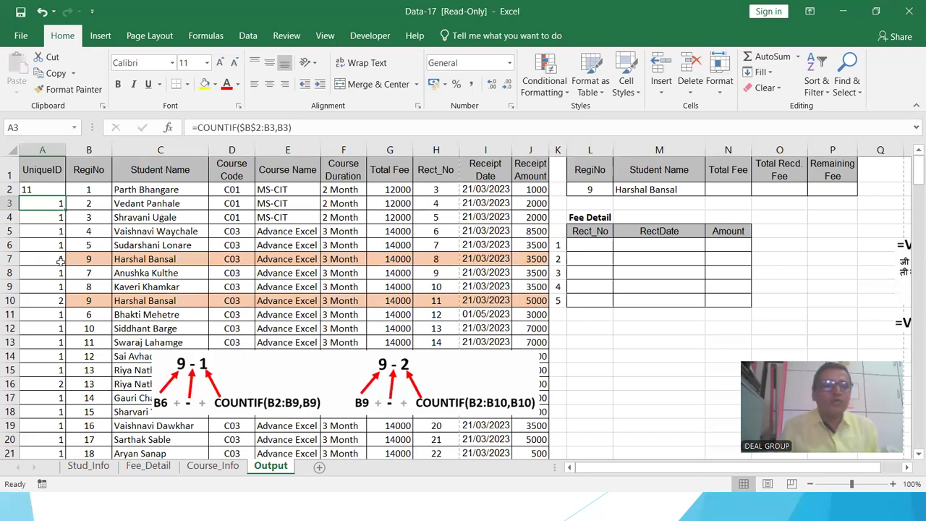
Insert a hyphen separator into the A2 formula, making it =B2&"-"&COUNTIF($B$2:B2,B2)
left_click(42, 189)
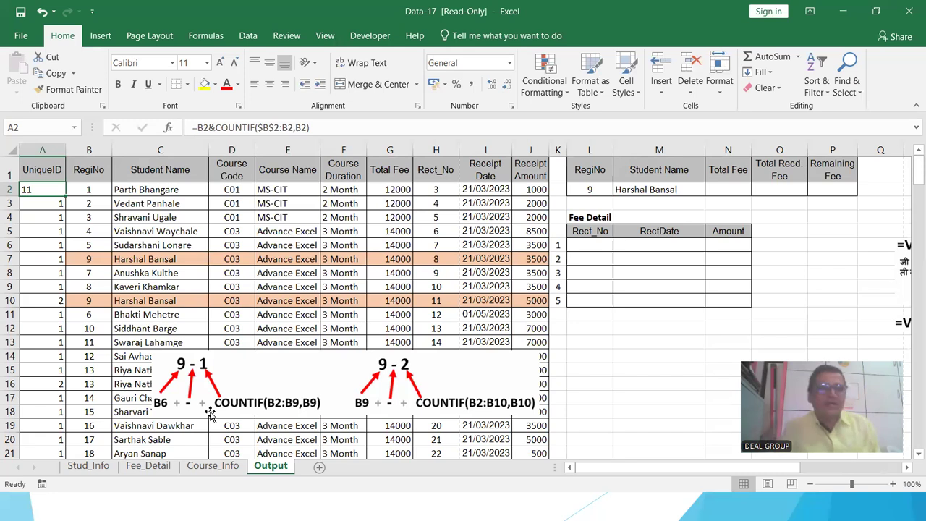
left_click(215, 127)
type("\"\"")
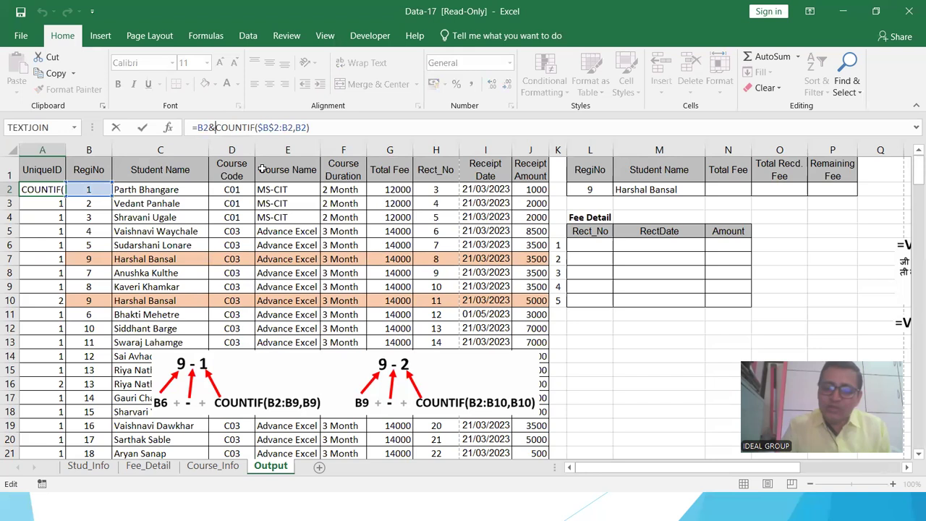
key("BackSpace")
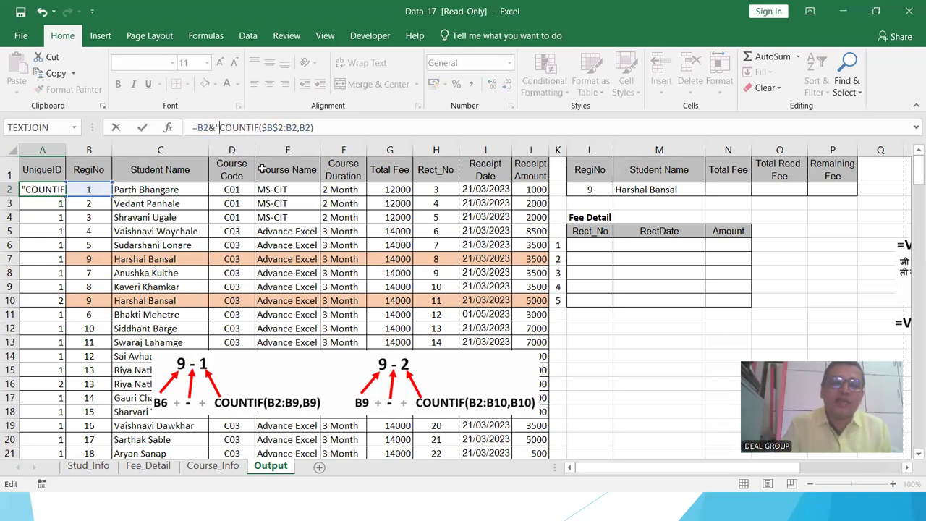
type("-\"")
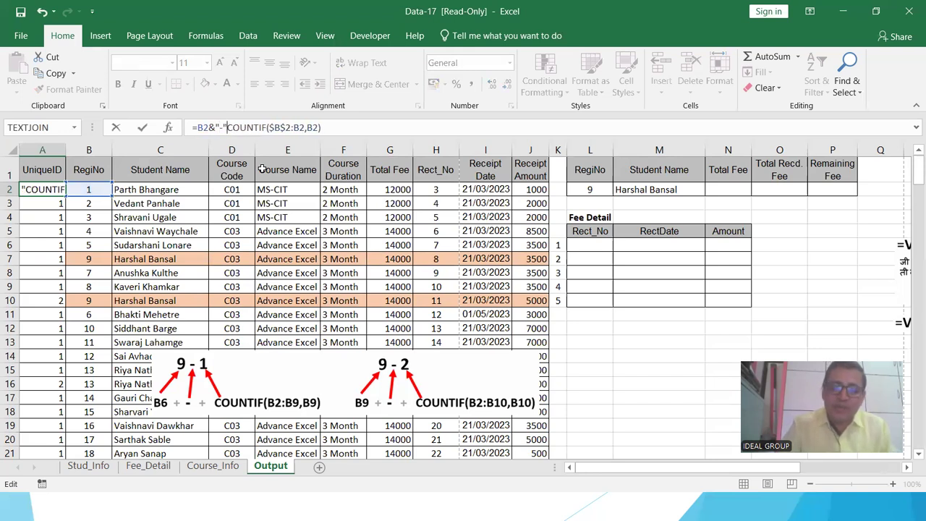
type("&")
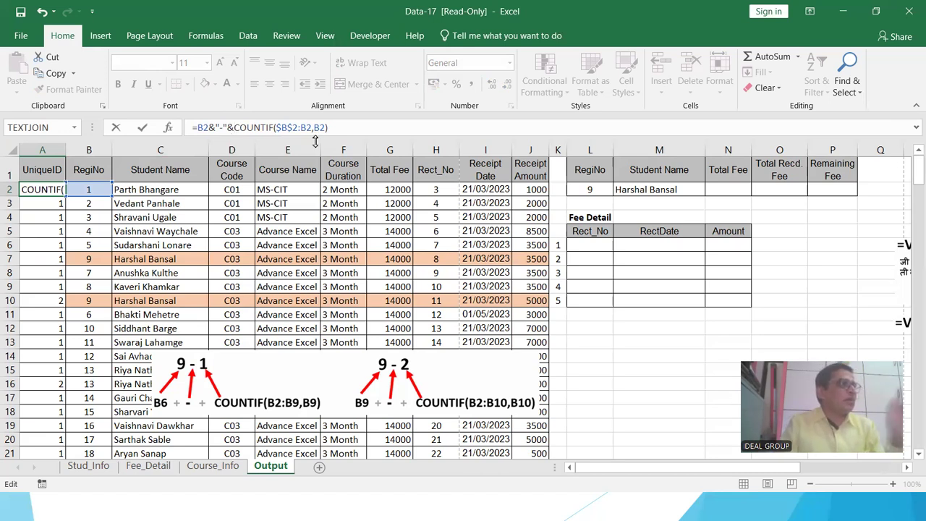
key("Return")
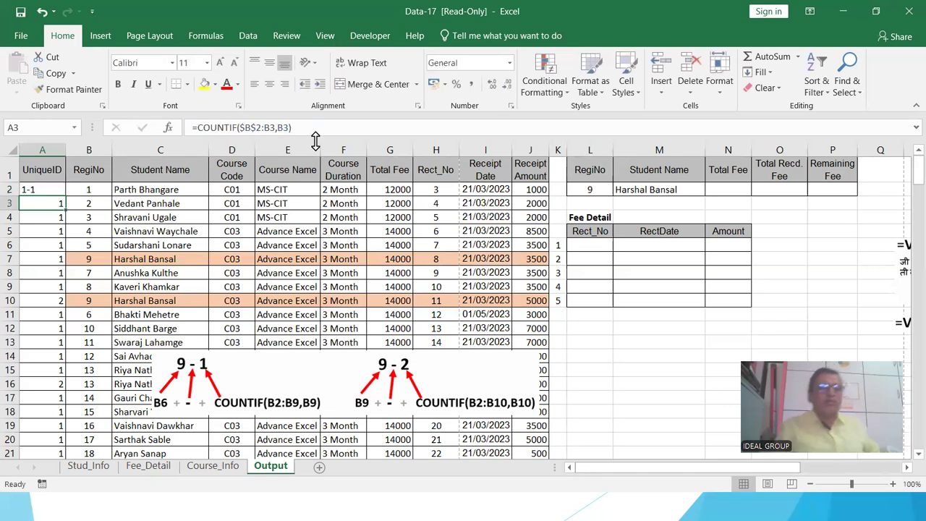
Fill the hyphenated UniqueID formula from A2 down the column to A206 and review the resulting IDs
left_click(34, 190)
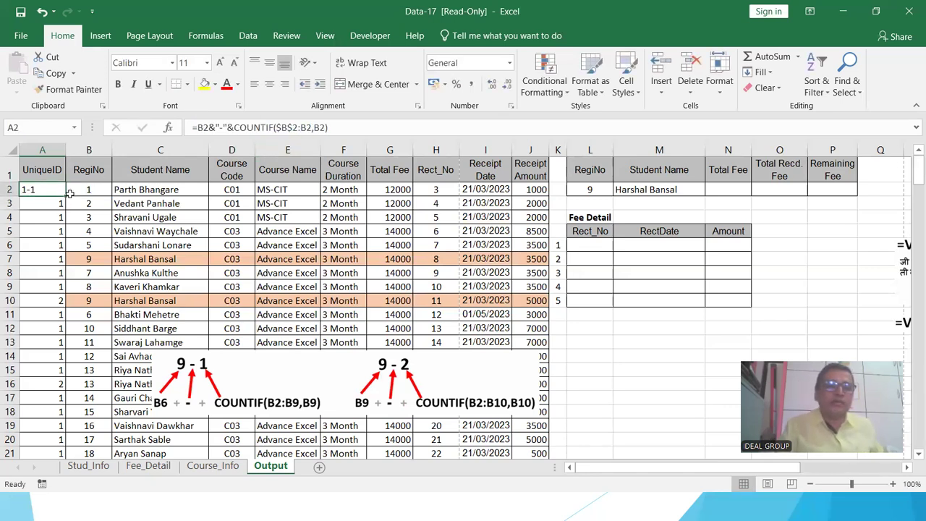
double_click(66, 196)
scroll(84, 328, "down", 12)
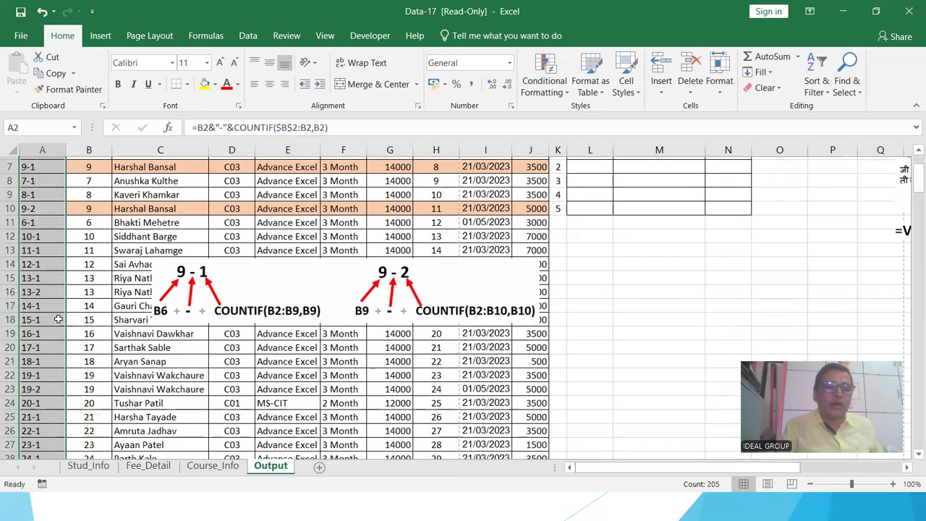
scroll(52, 372, "down", 7)
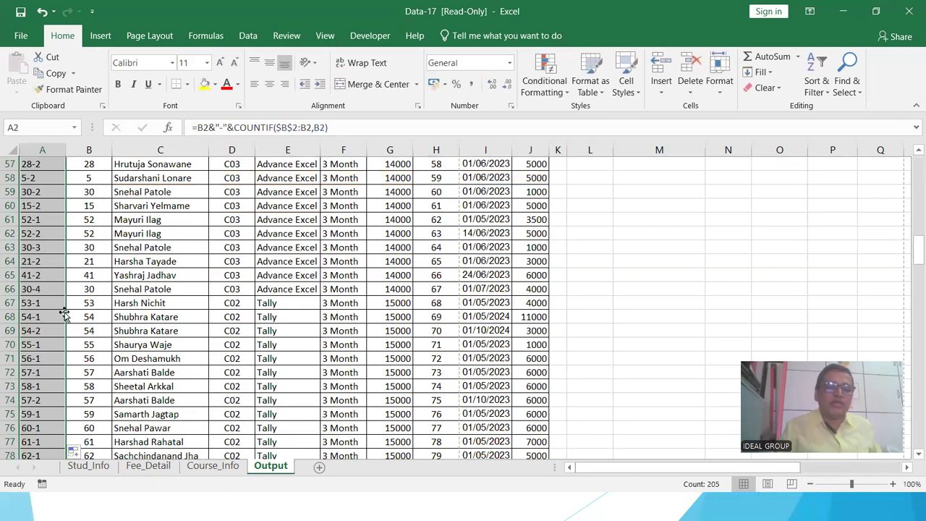
Check the UniqueID values of the highlighted RegiNo 9 rows throughout the list, including the formula in A7
scroll(51, 343, "up", 19)
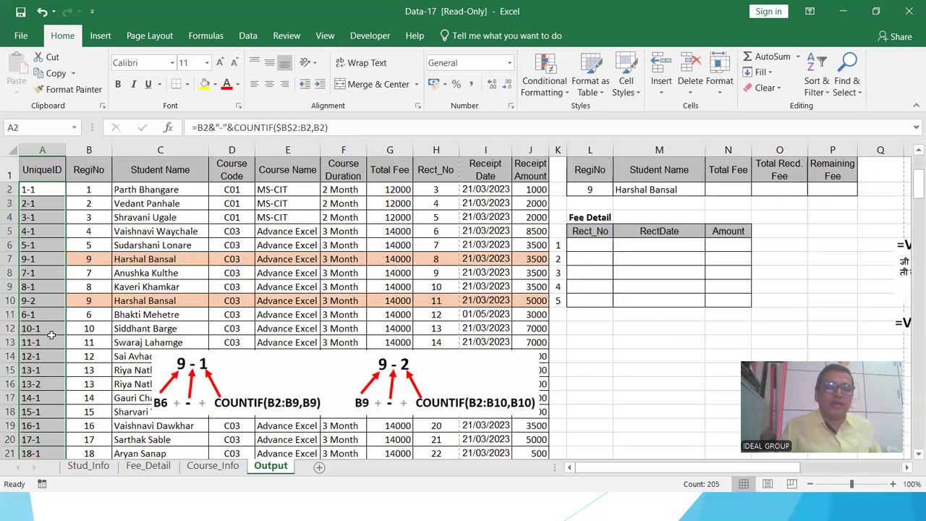
left_click(88, 260)
left_click(37, 262)
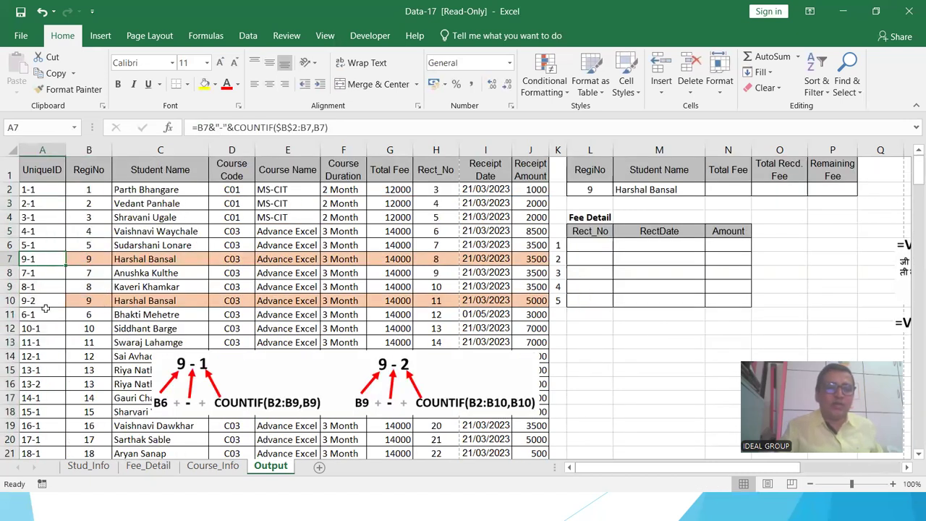
scroll(99, 303, "down", 20)
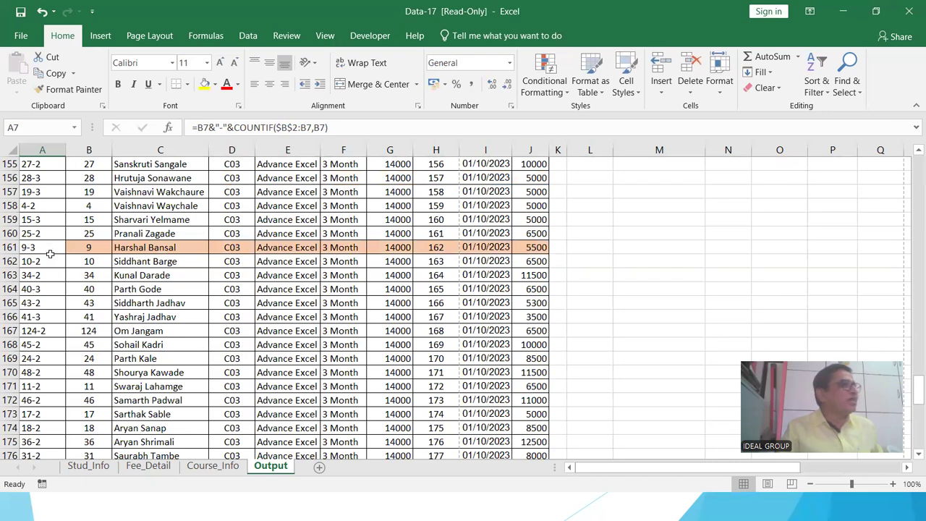
scroll(50, 253, "up", 20)
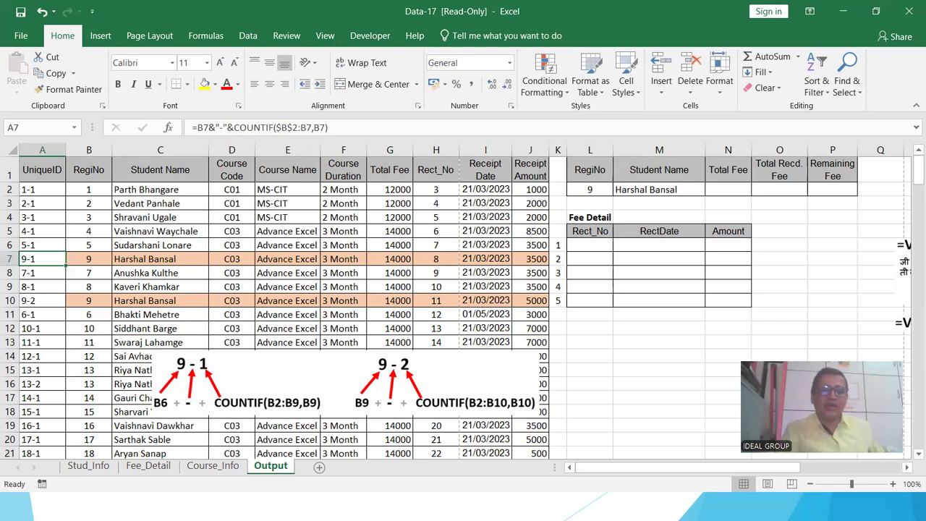
Move the UniqueID explanation picture down below row 21 so that it no longer covers the upper student records
left_click_drag(336, 388, 261, 327)
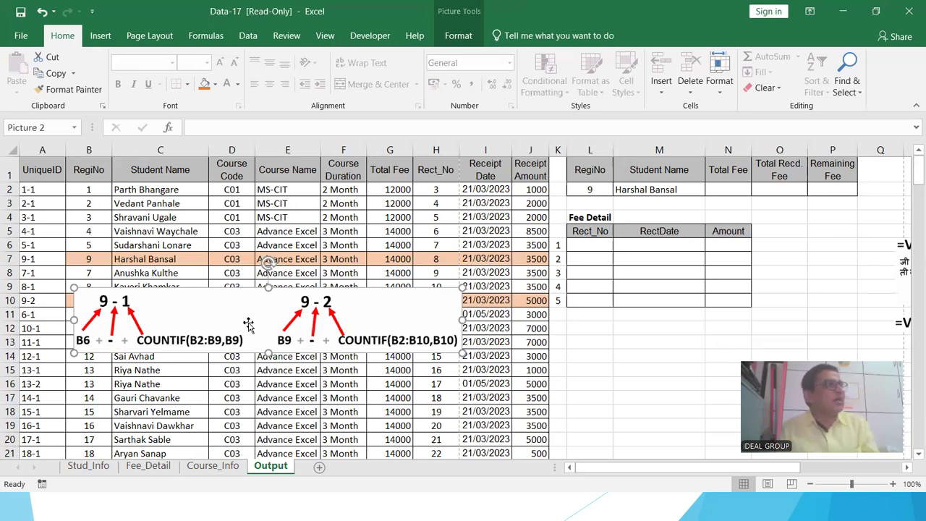
left_click_drag(248, 326, 264, 477)
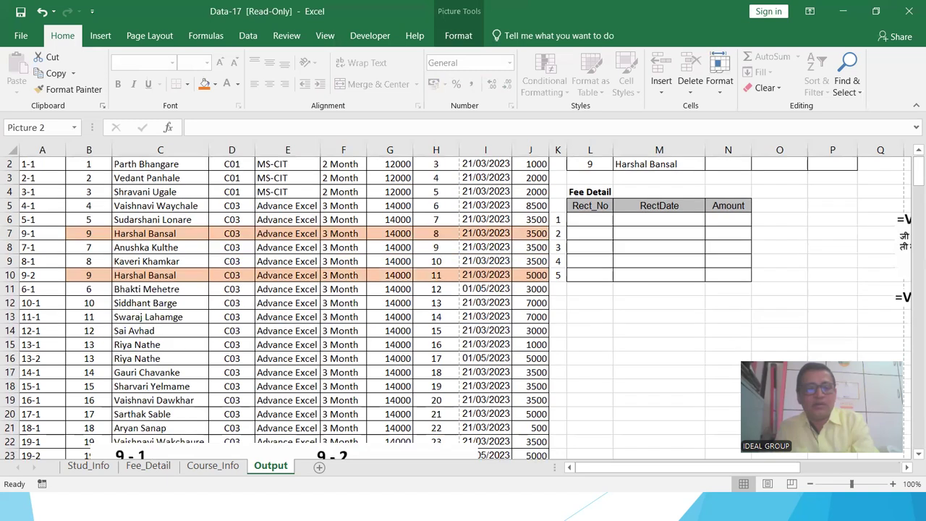
left_click_drag(175, 264, 180, 435)
scroll(148, 323, "up", 4)
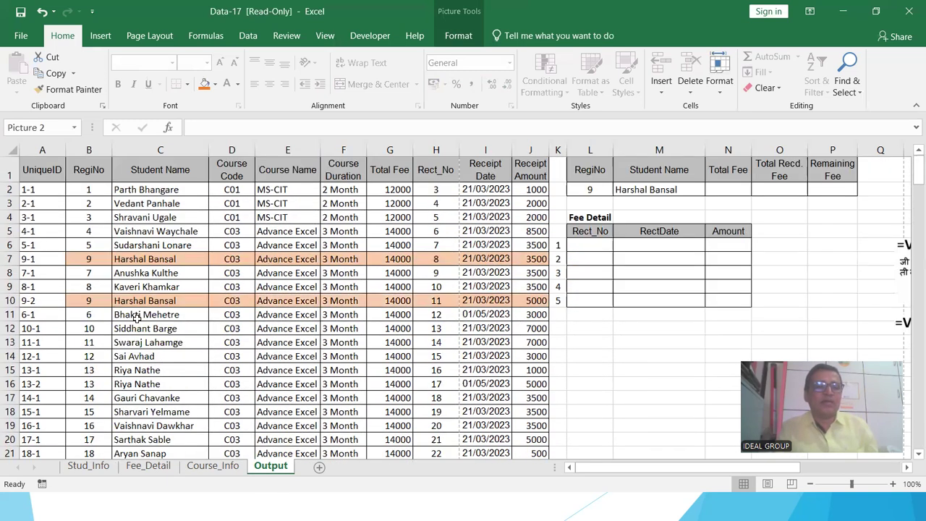
Clear A2 and enter the running occurrence count of the RegiNo as =COUNTIF($B$2:B2,B2)
left_click(37, 177)
left_click(30, 189)
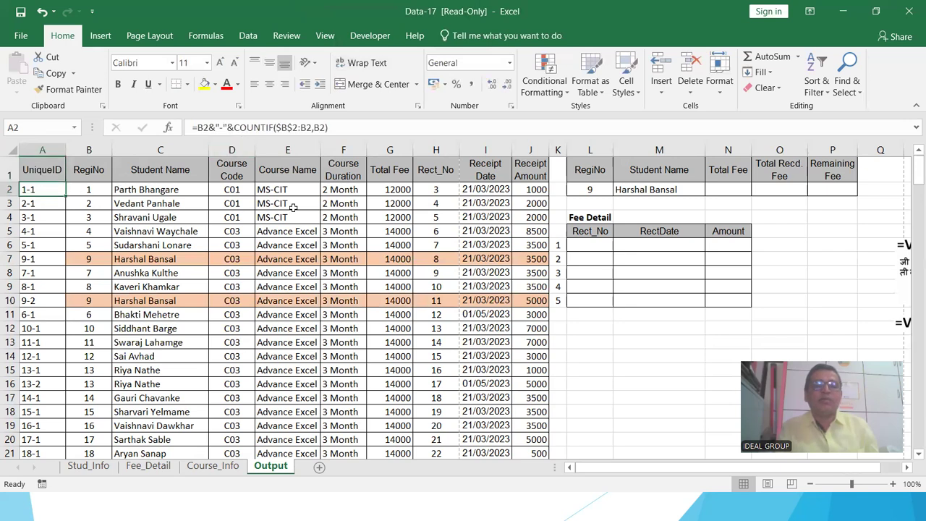
key("Delete")
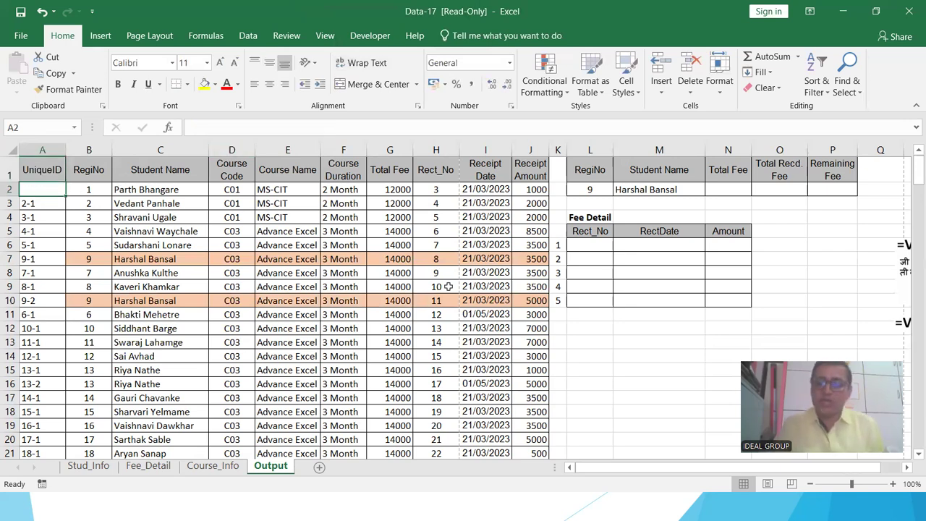
type("=")
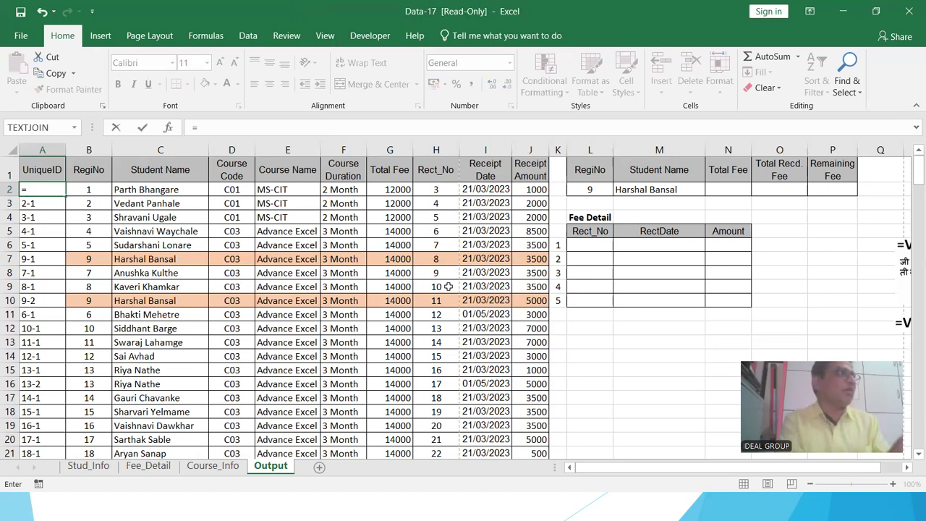
type("cou")
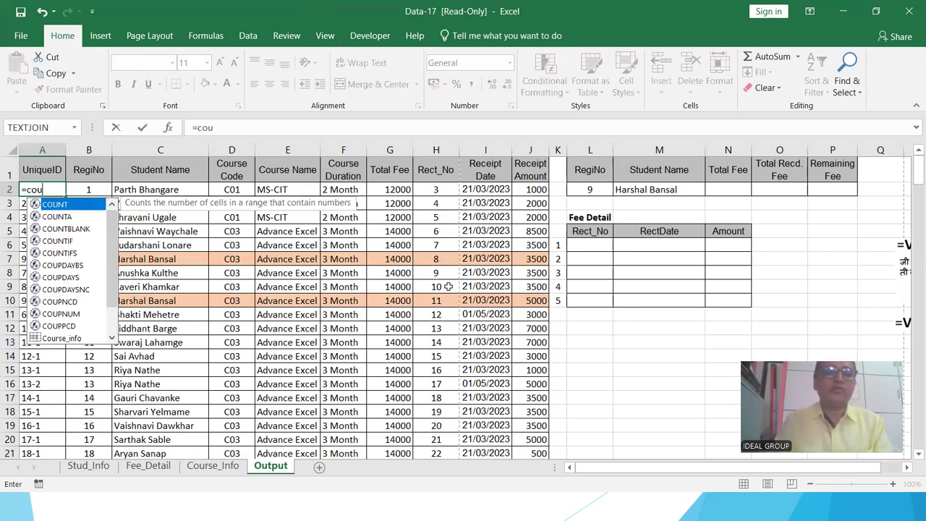
type("ntif")
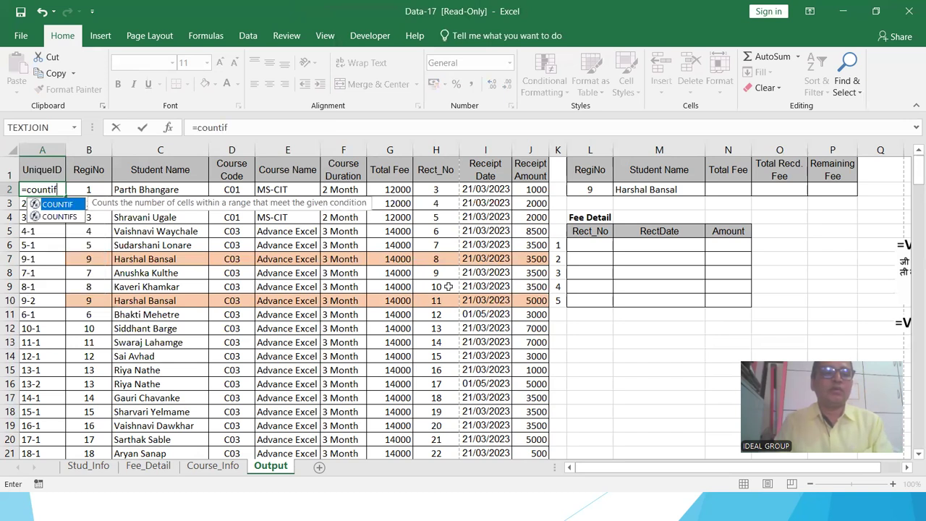
key("Tab")
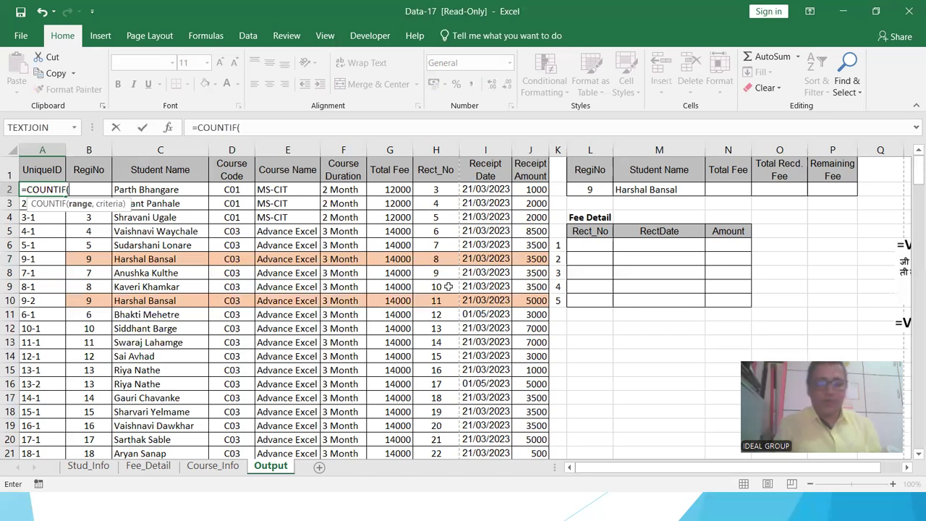
type("b2")
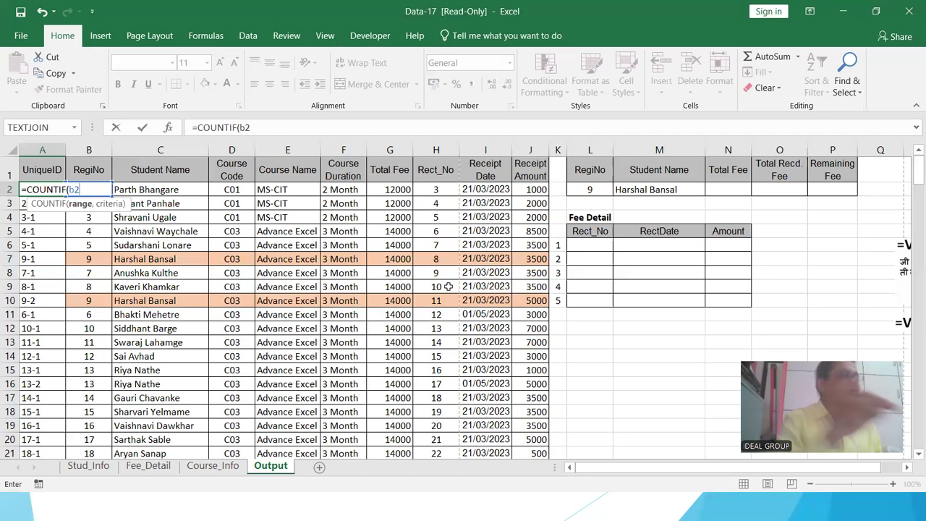
key("F4")
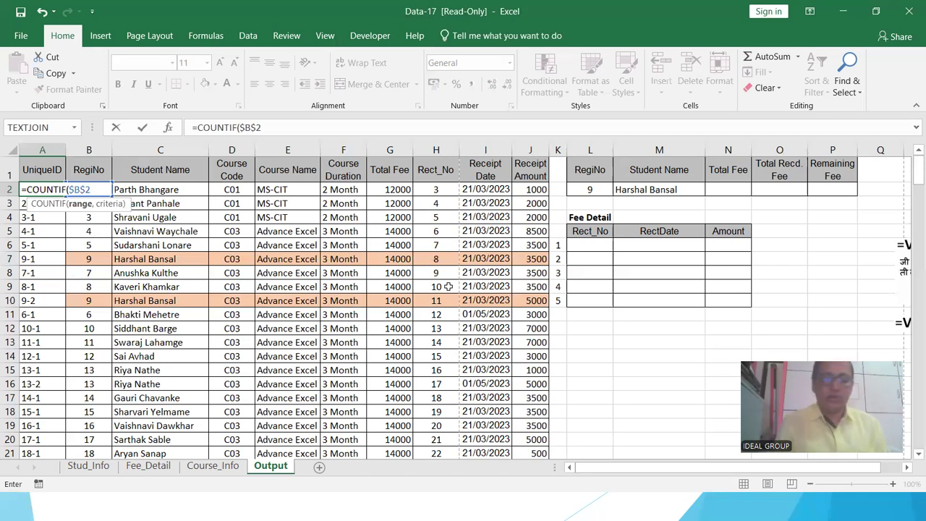
type(":B2")
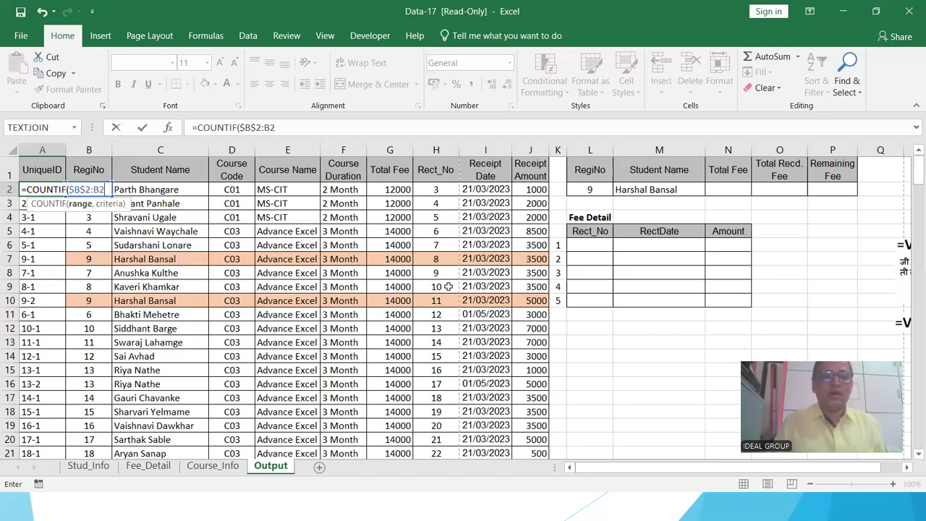
type(",")
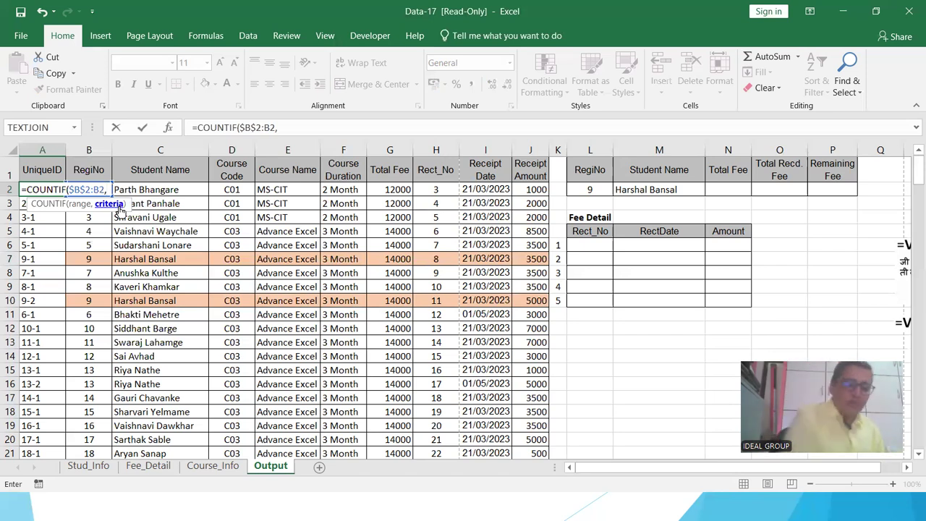
type("B2")
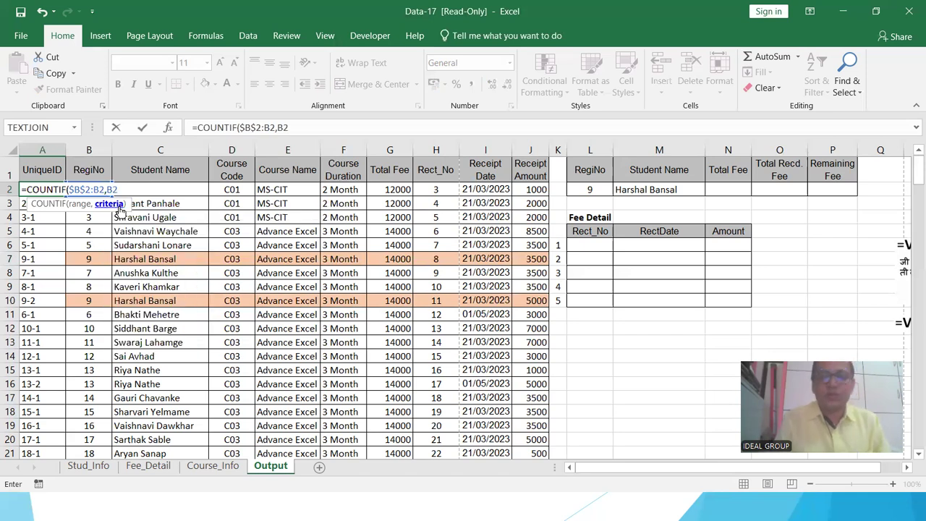
type(")")
key("Return")
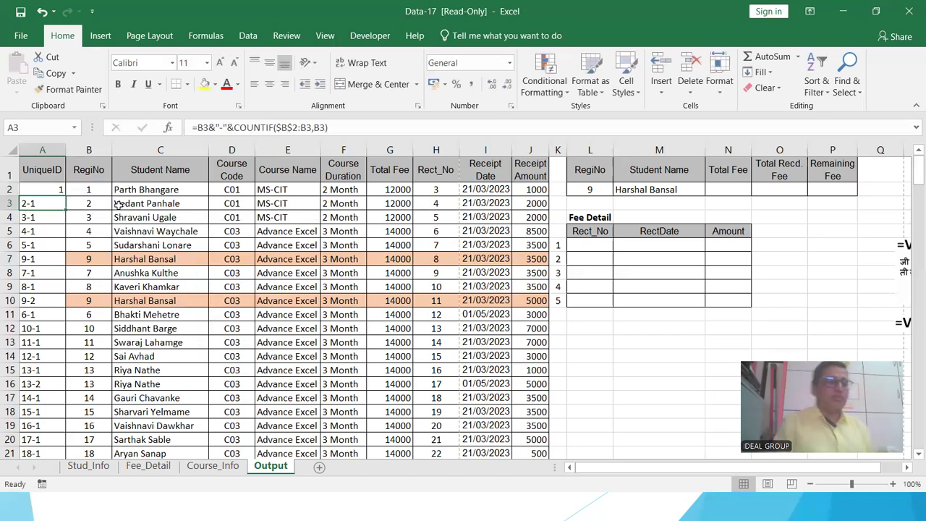
Prefix the count in A2 with the RegiNo, making the formula =B2&COUNTIF($B$2:B2,B2)
left_click(57, 191)
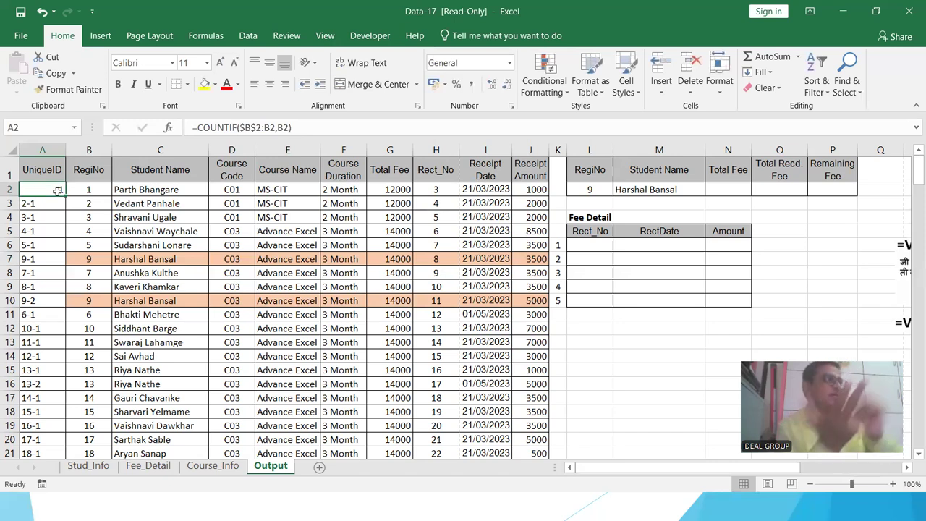
left_click(198, 128)
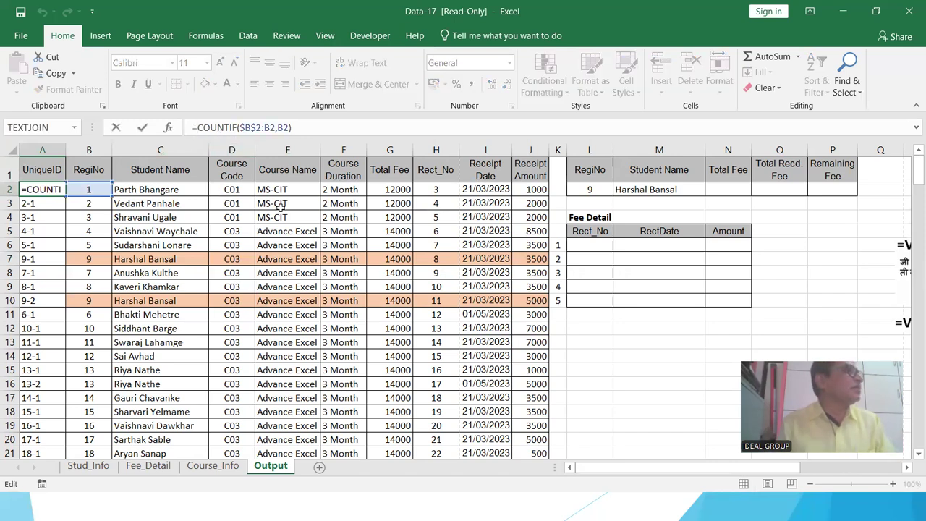
type("B2")
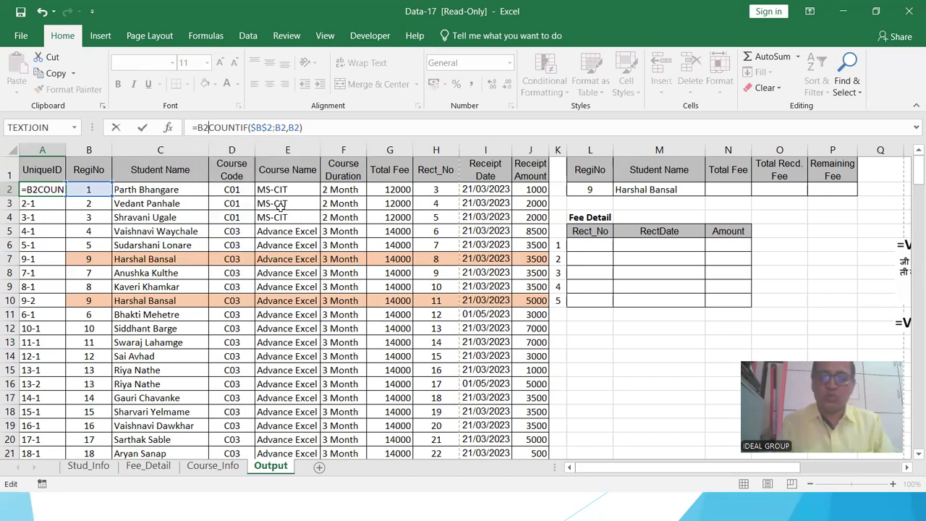
type("&")
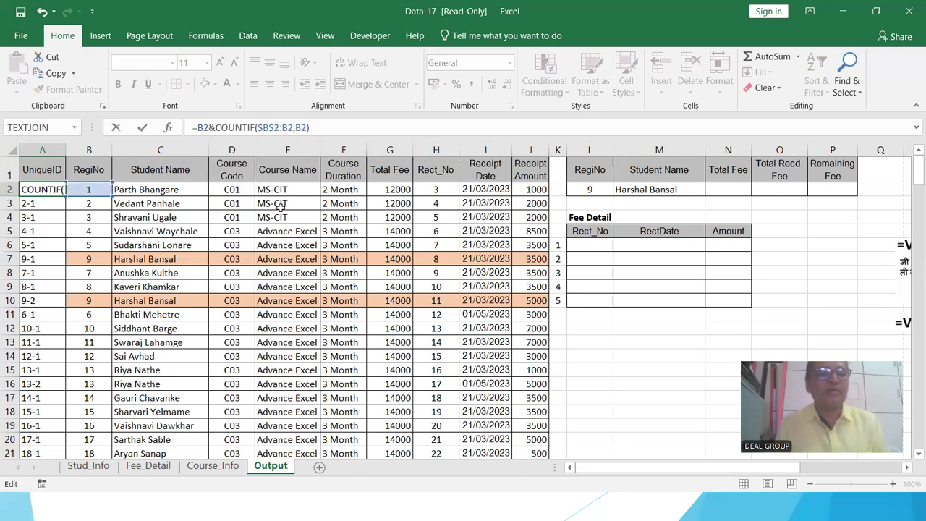
key("Return")
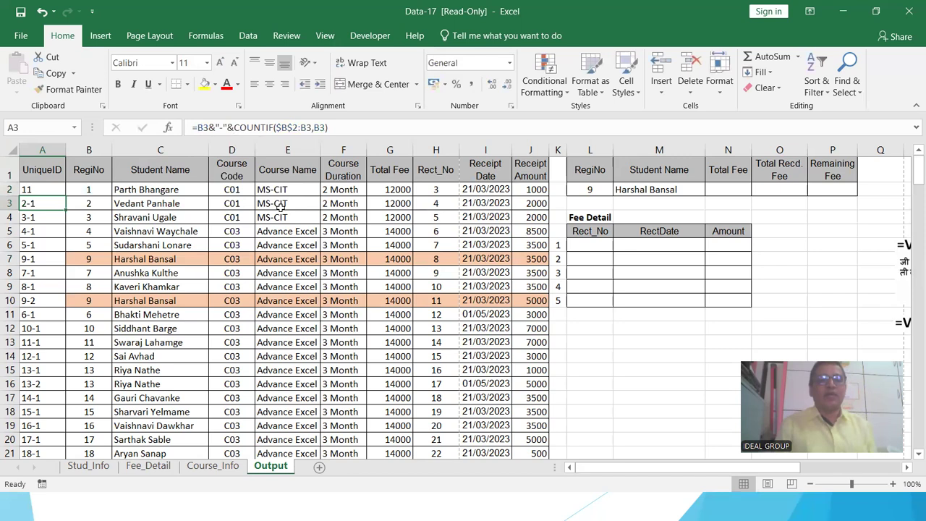
Add a hyphen between the RegiNo and the count in A2, making the formula =B2&"-"&COUNTIF($B$2:B2,B2)
left_click(42, 191)
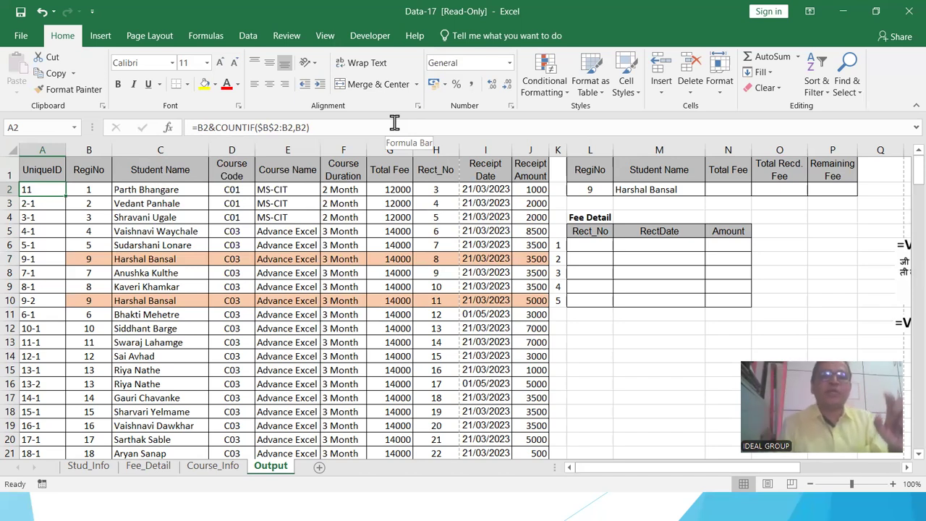
left_click(215, 127)
type("\"-\"")
type("\"")
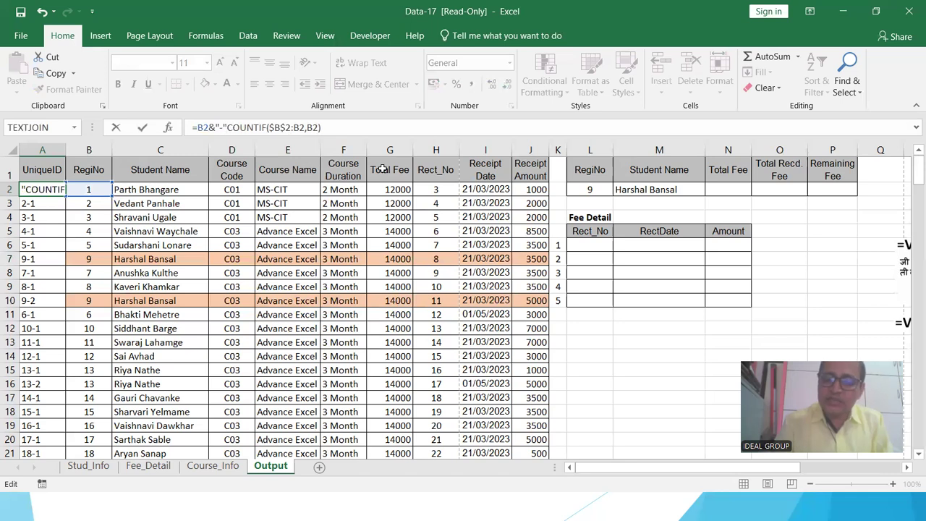
type("&")
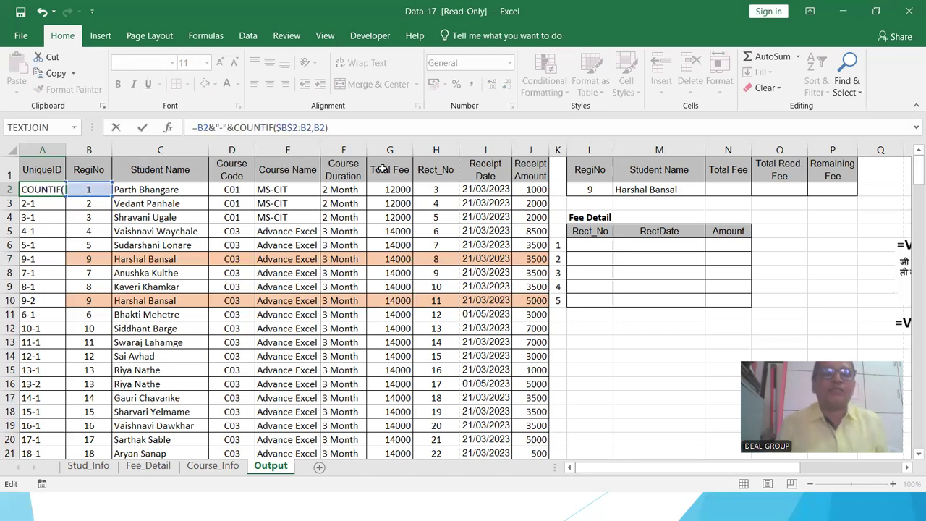
key("Return")
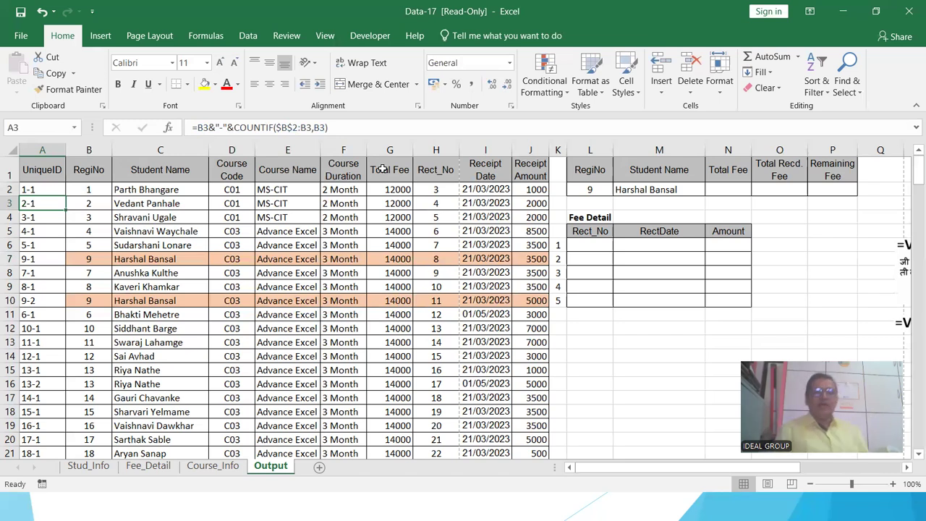
key("Up")
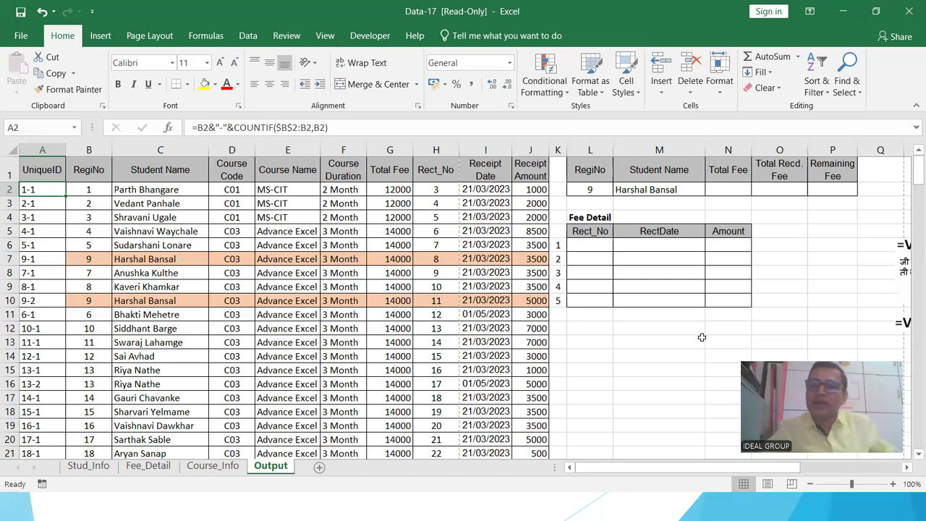
Move the VLOOKUP syntax picture beneath the Fee Detail table, over rows 12 to 16 from column L, and deselect it
left_click(658, 344)
left_click(598, 247)
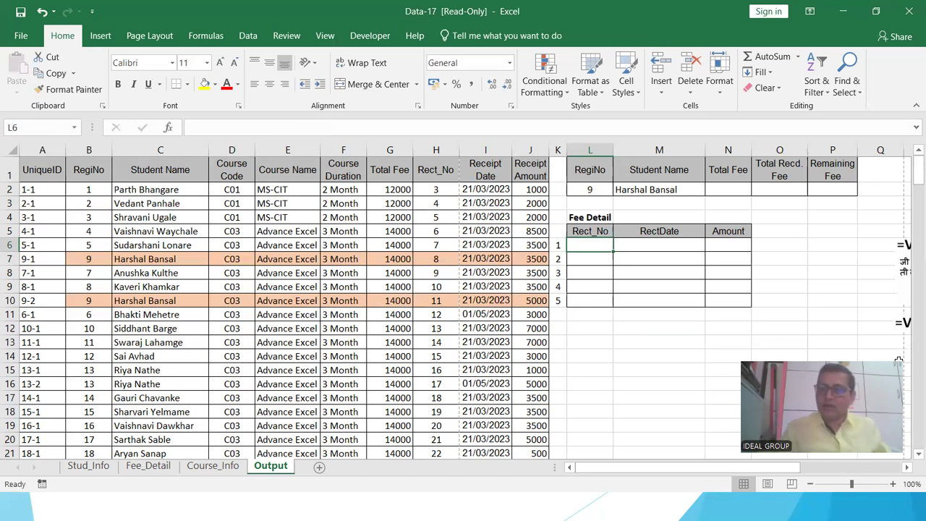
left_click_drag(905, 270, 577, 339)
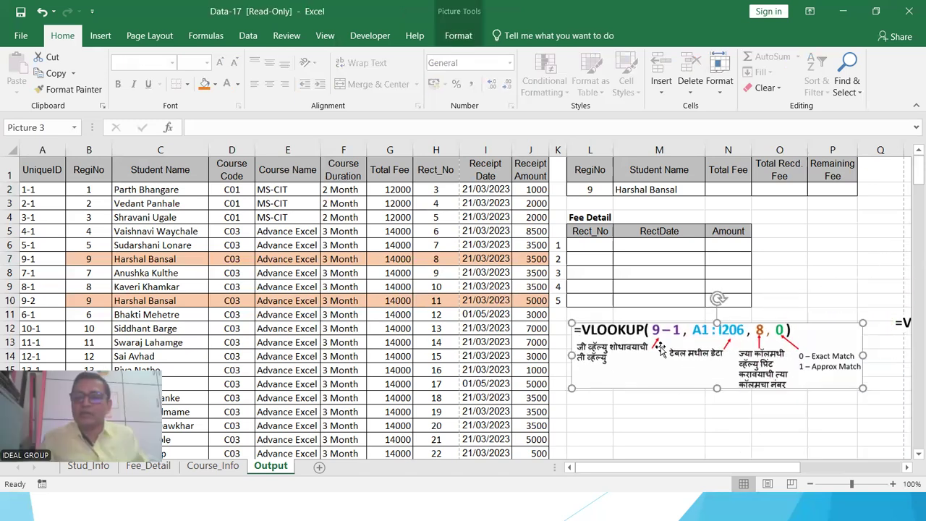
mouse_move(660, 347)
left_mouse_down()
mouse_move(651, 358)
mouse_move(656, 350)
left_mouse_up()
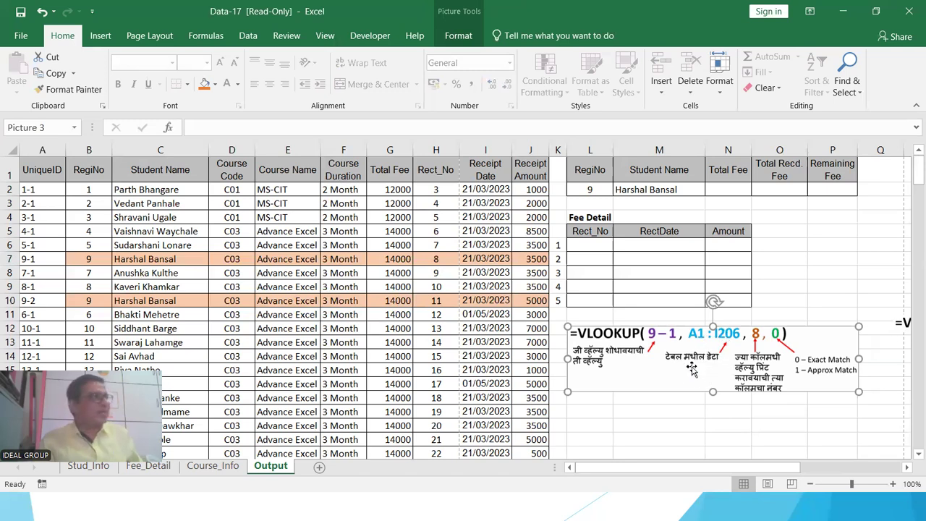
left_click(837, 276)
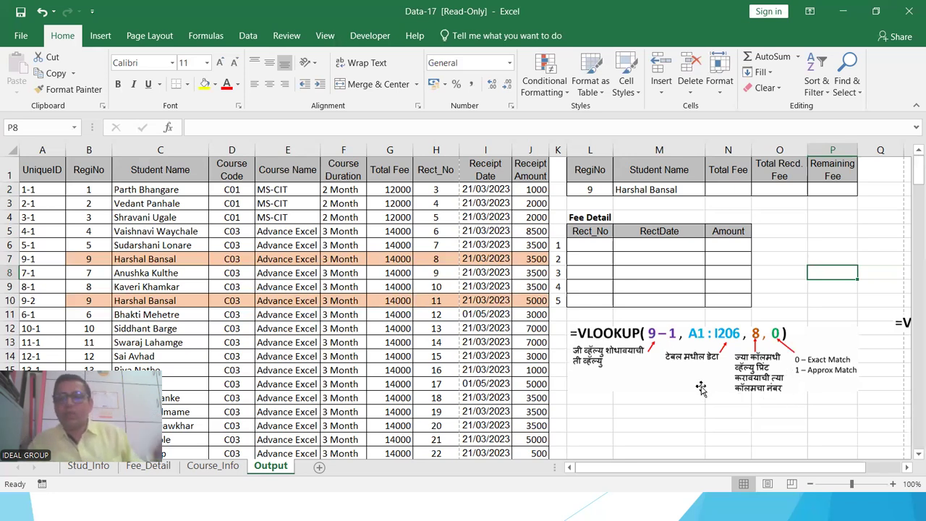
Enter 9 as the lookup RegiNo in cell L2
left_click(596, 187)
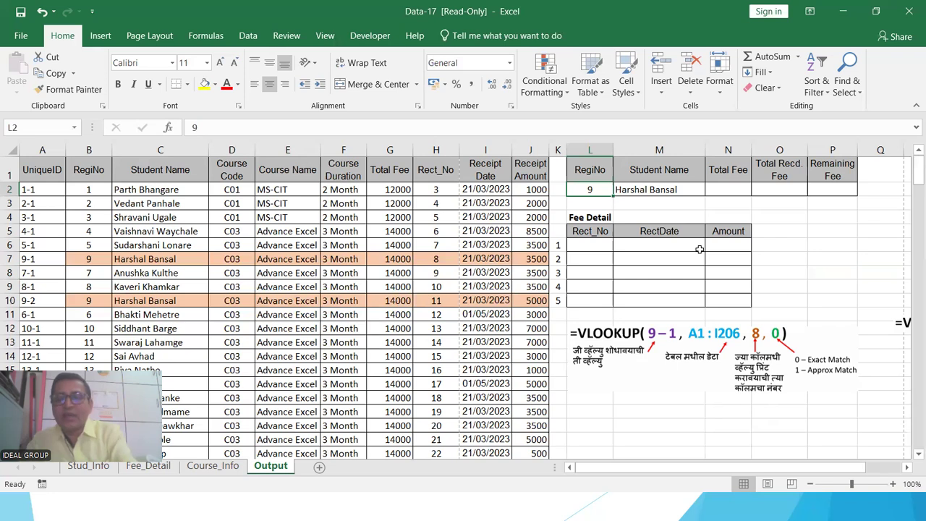
type("9")
key("Return")
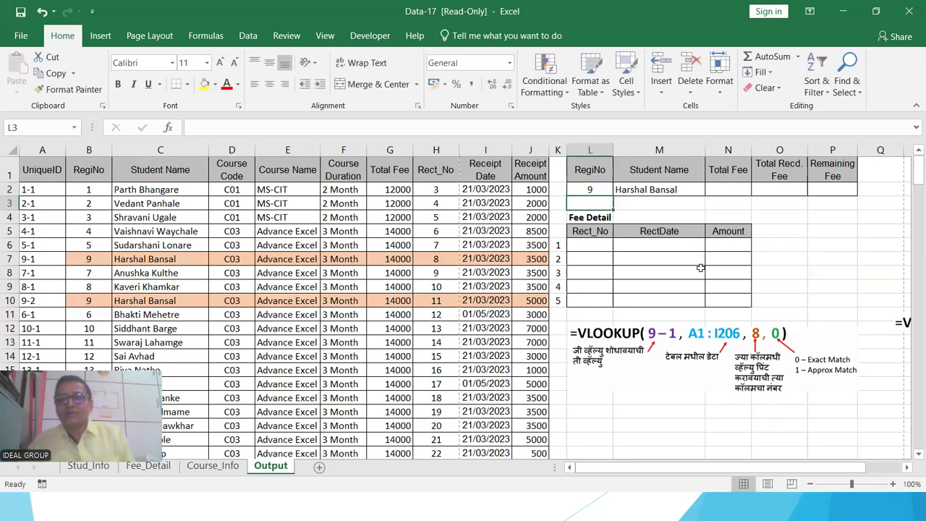
Move the 9-2 VLOOKUP example picture beneath the VLOOKUP syntax picture, line up their starting edges at column L, and deselect it
left_click(603, 245)
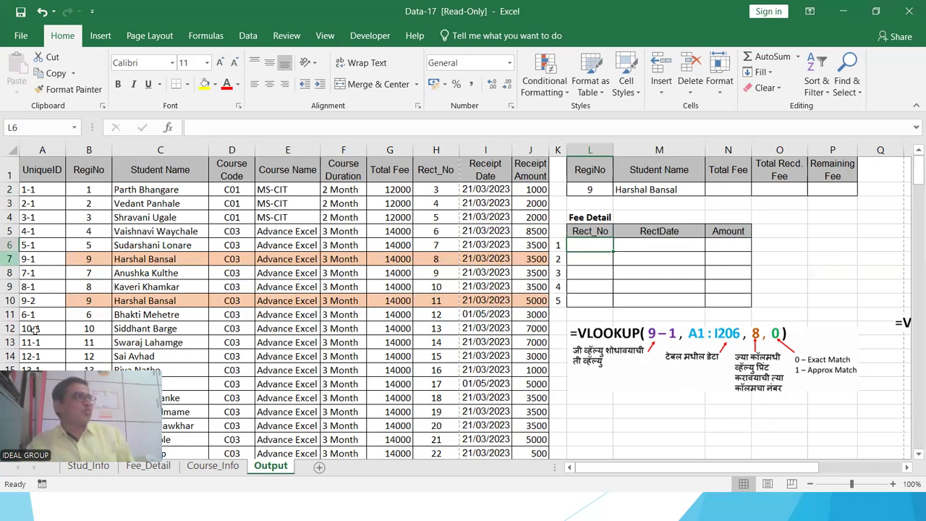
left_click_drag(904, 324, 572, 409)
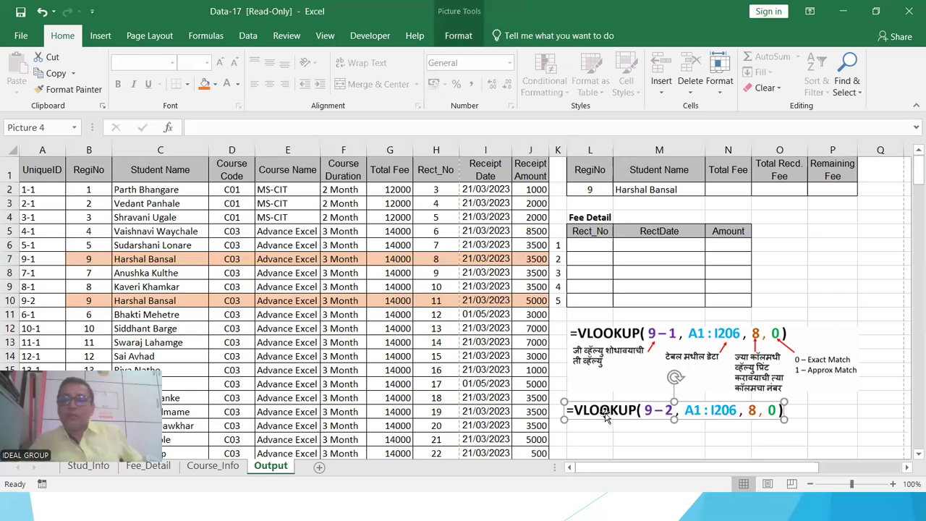
left_click_drag(635, 418, 639, 417)
left_click(598, 243)
left_click(599, 189)
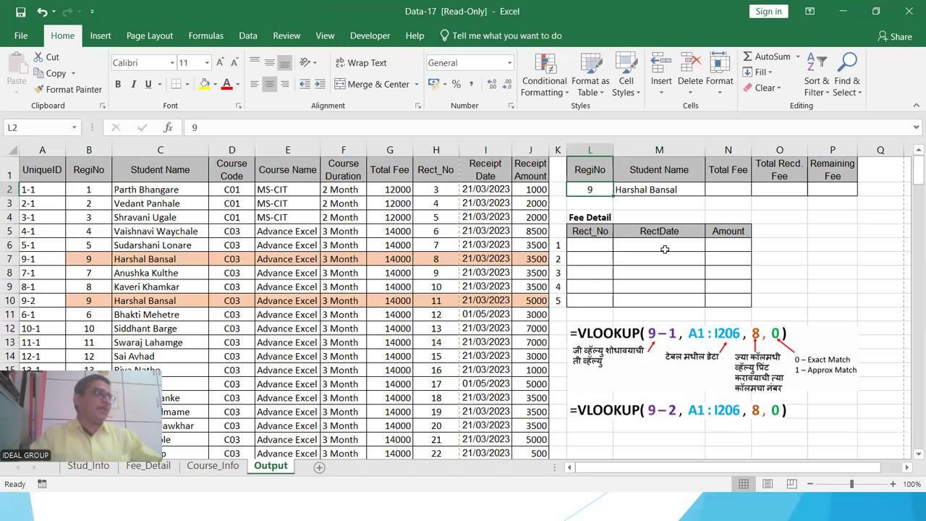
left_click(596, 261)
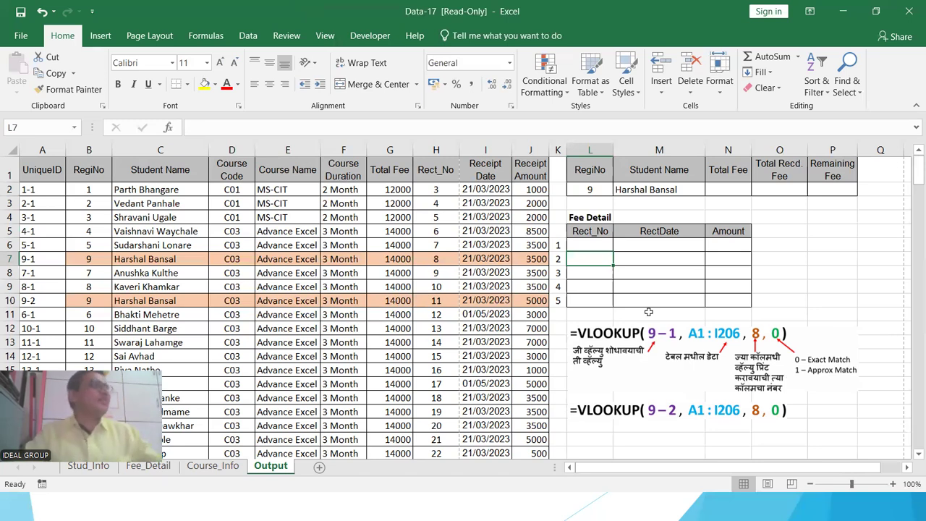
Start a VLOOKUP formula in L6 with the lookup value $L$2&"-"&K6
left_click(588, 245)
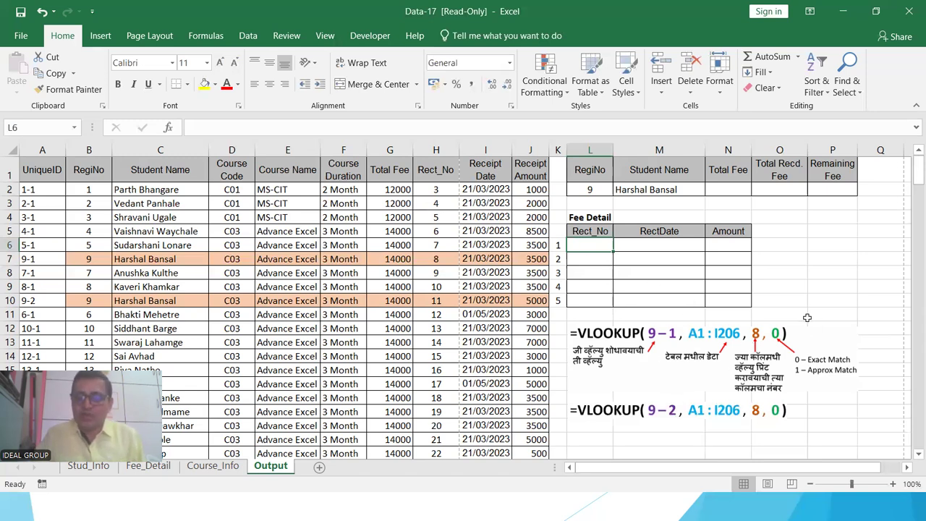
type("=vloo")
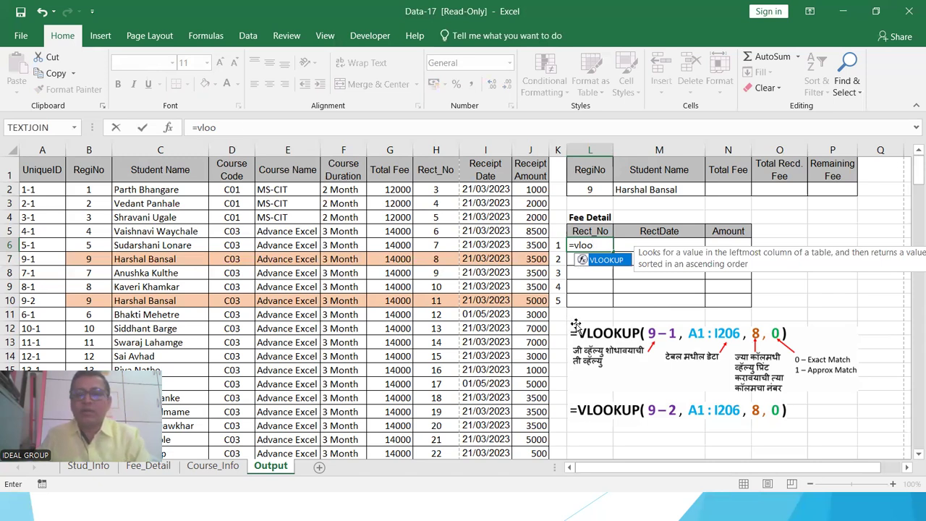
key("Tab")
left_click(644, 264)
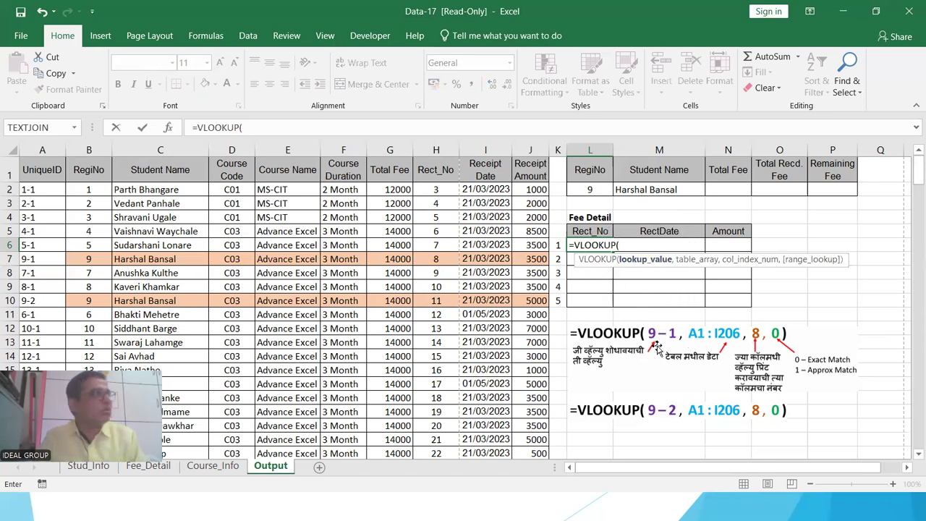
left_click(590, 190)
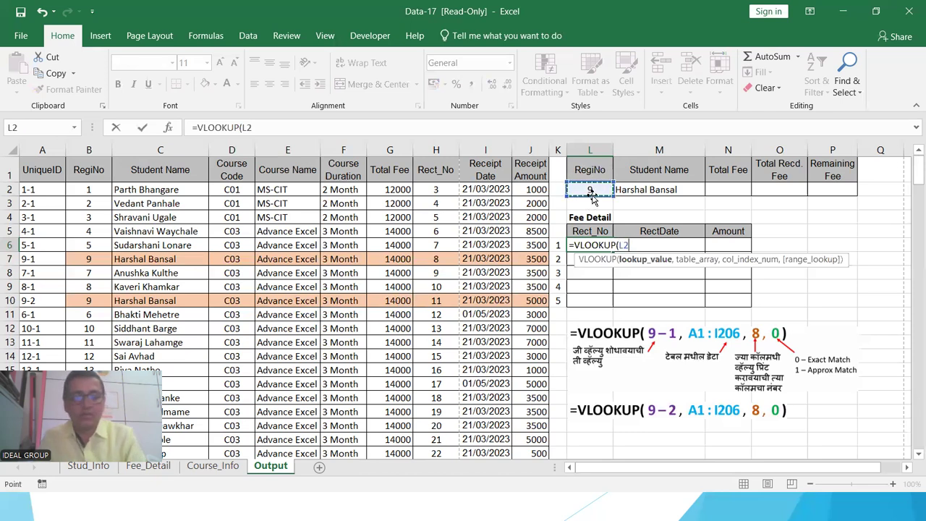
key("F4")
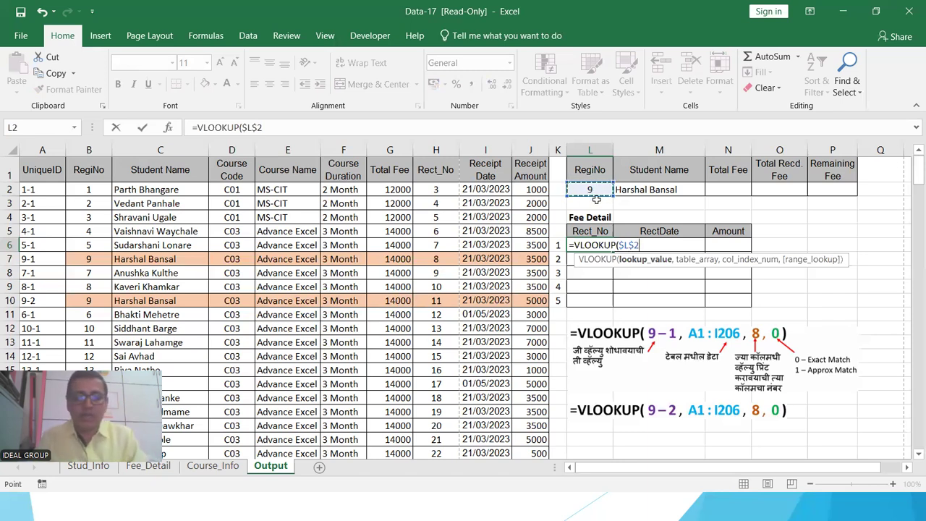
type("&\"-")
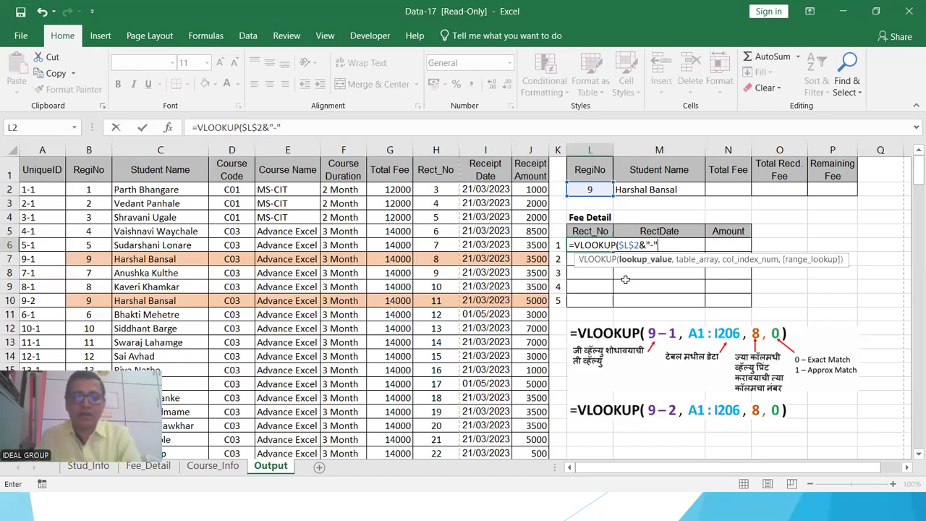
type("&")
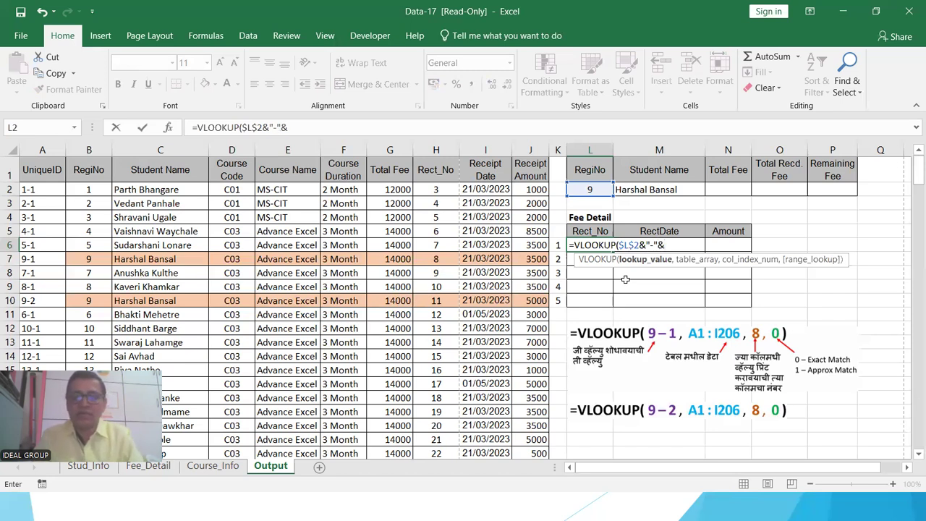
left_click(558, 245)
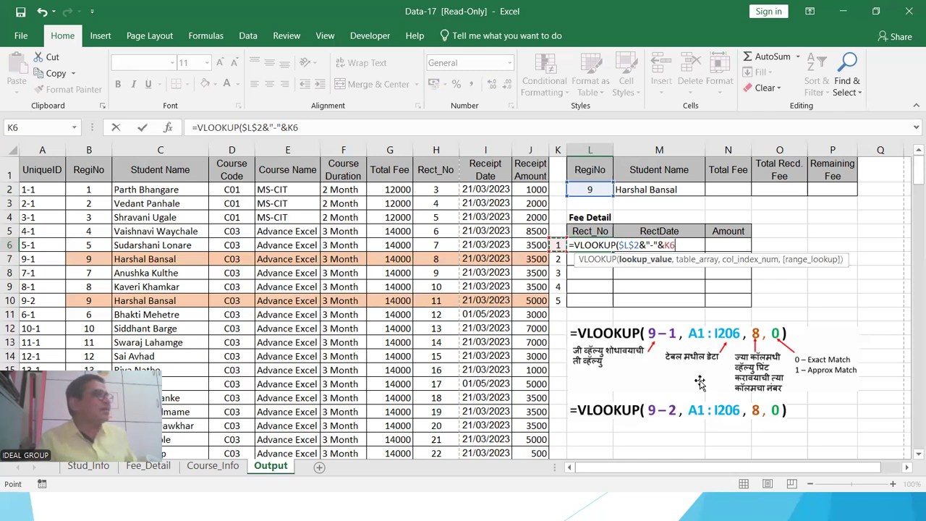
type(",")
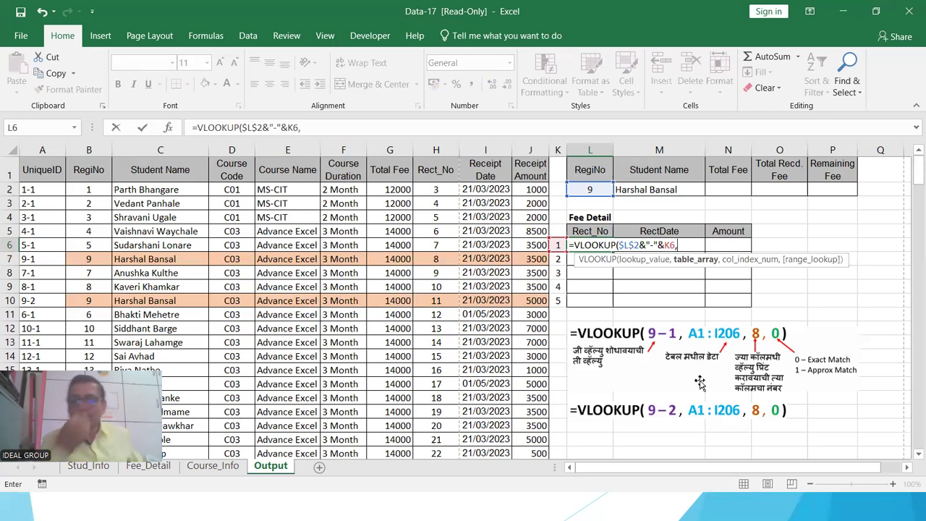
Complete the L6 formula with table range A1:J206, column index 8 and exact match 0
left_click(30, 168)
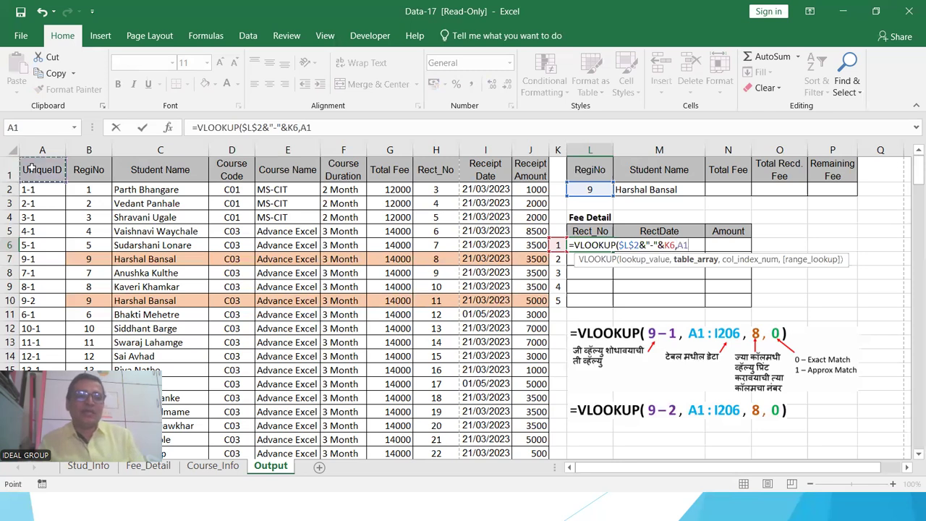
key("ctrl+shift+Right")
key("ctrl+shift+Down")
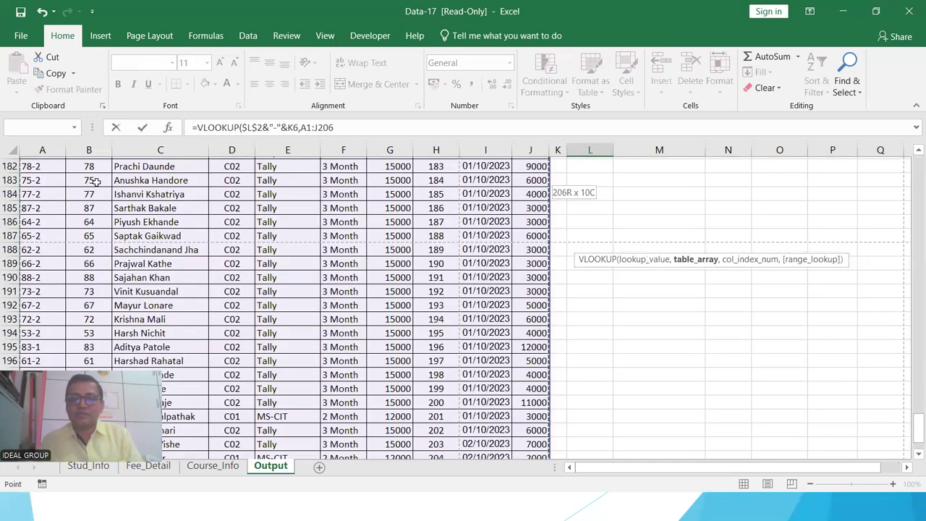
type(",")
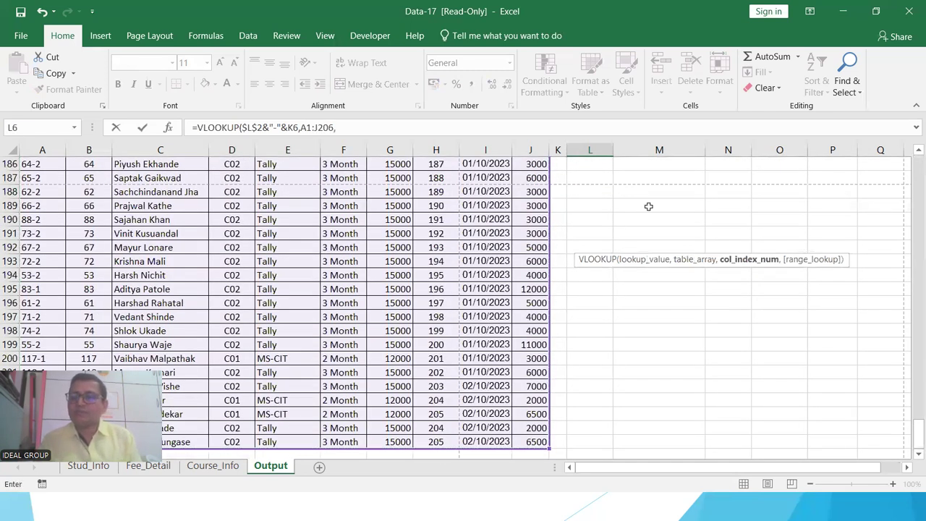
left_click_drag(917, 428, 911, 168)
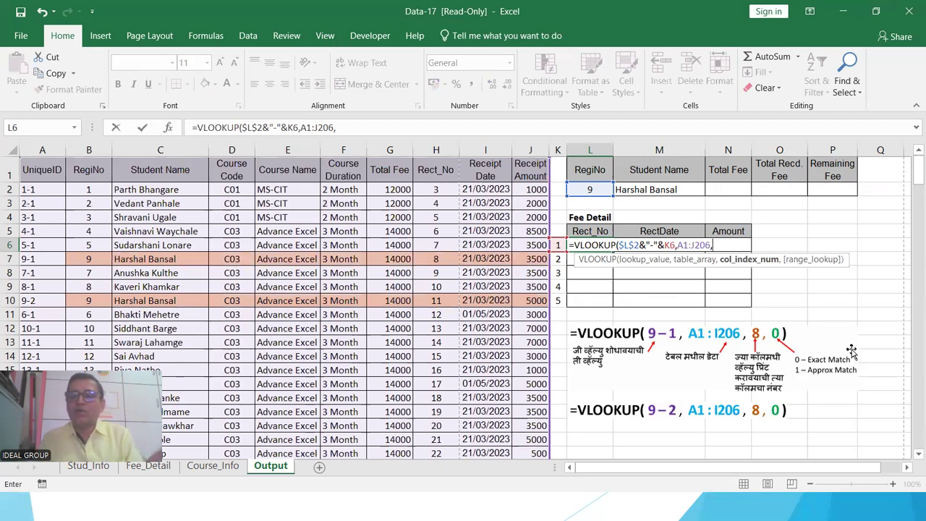
type("8,")
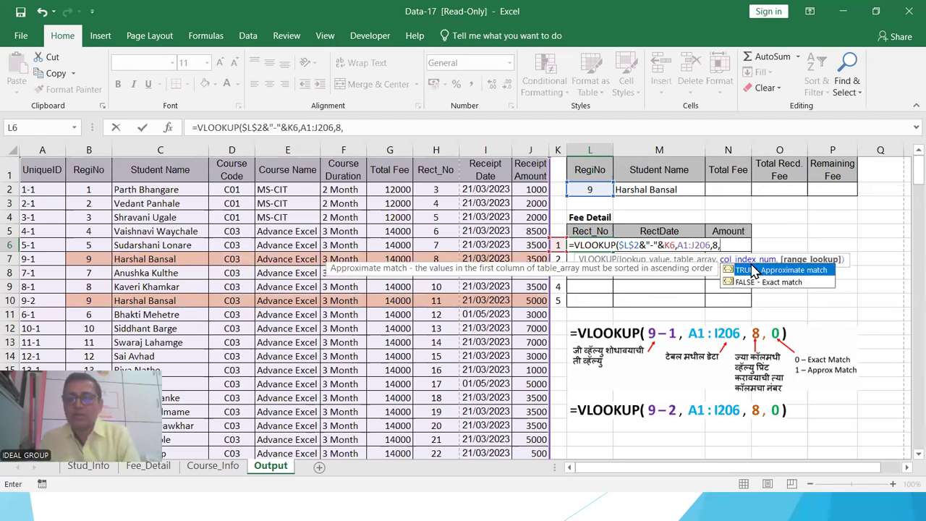
type("0)")
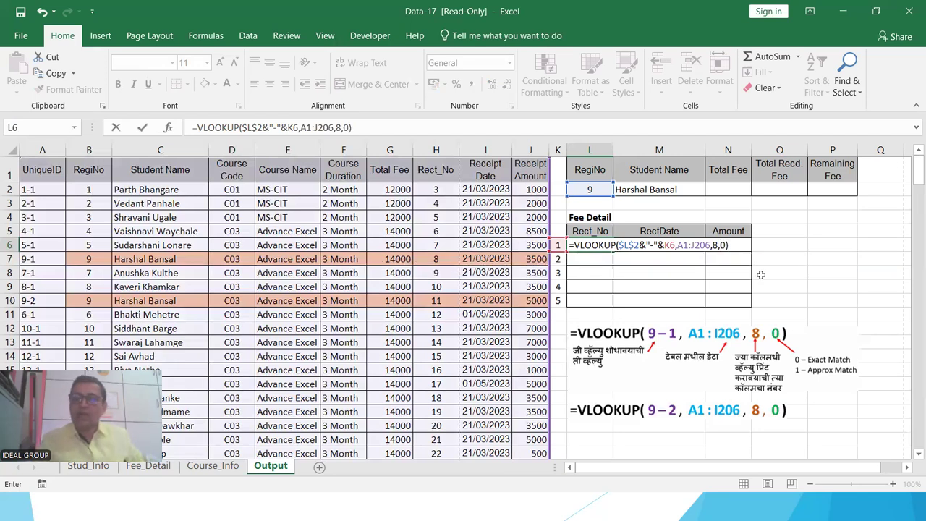
key("Return")
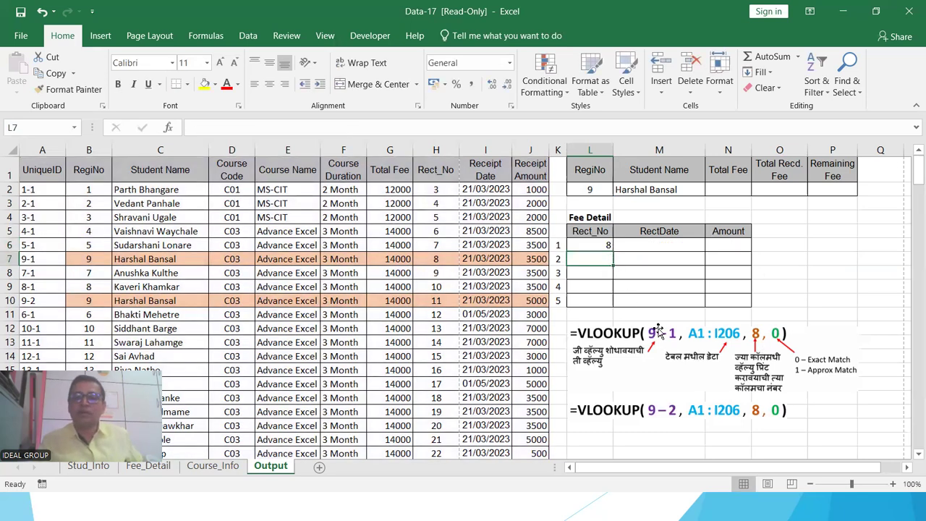
Change the counter in K6 to 2 to test the Rect_No lookup in L6
left_click(590, 243)
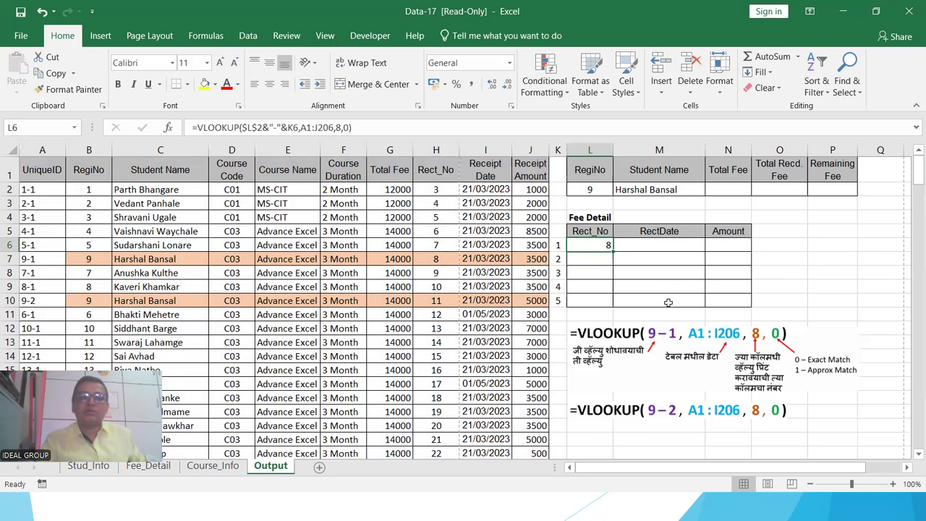
left_click(560, 246)
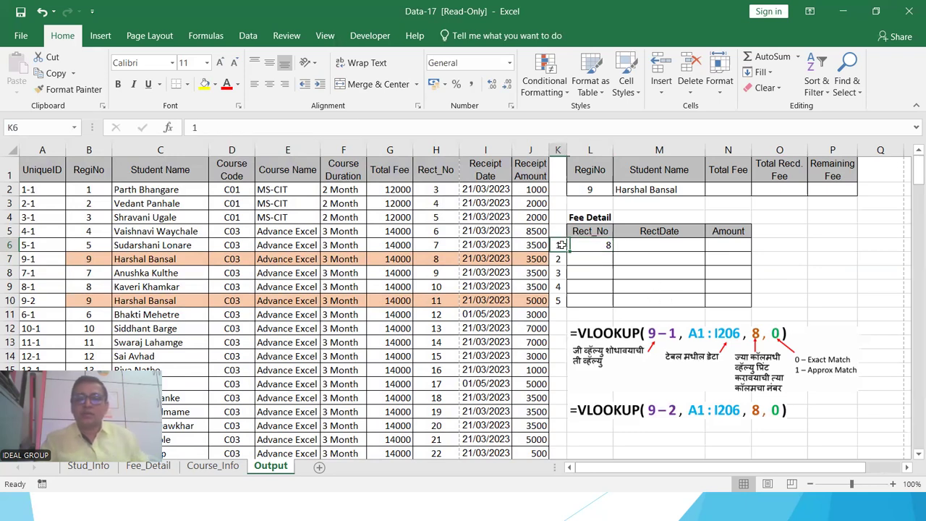
type("2")
key("ctrl+Return")
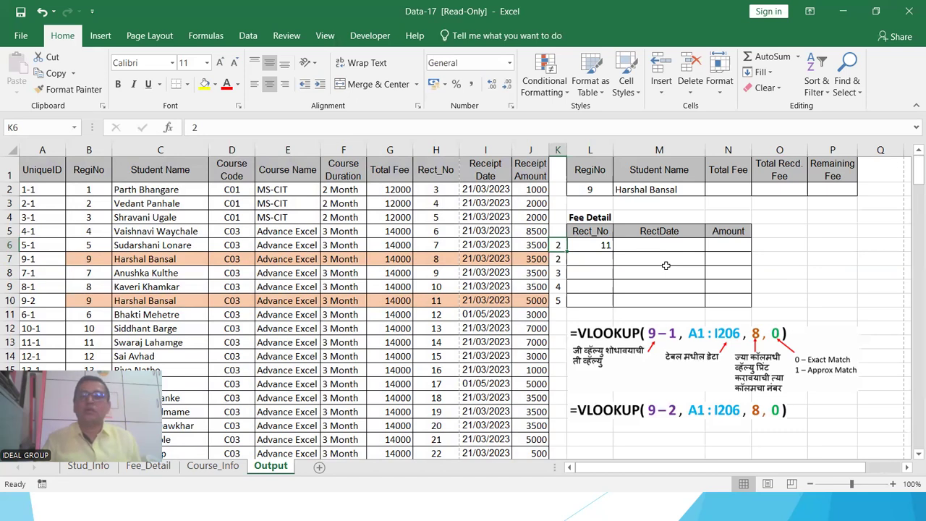
Review the arguments of the VLOOKUP formula in L6, including its column index, without altering it
key("Right")
key("Up")
key("Up")
key("Up")
key("Up")
key("Down")
key("Down")
key("Down")
key("Down")
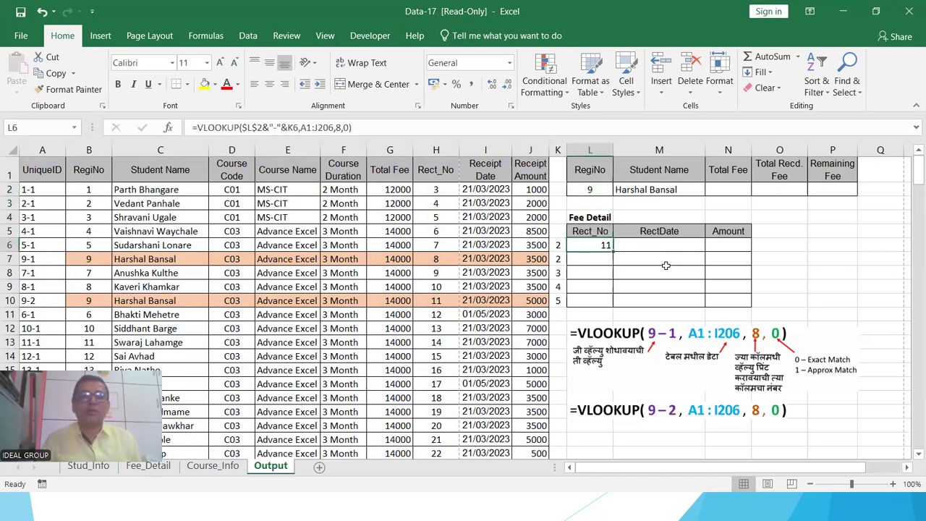
key("F2")
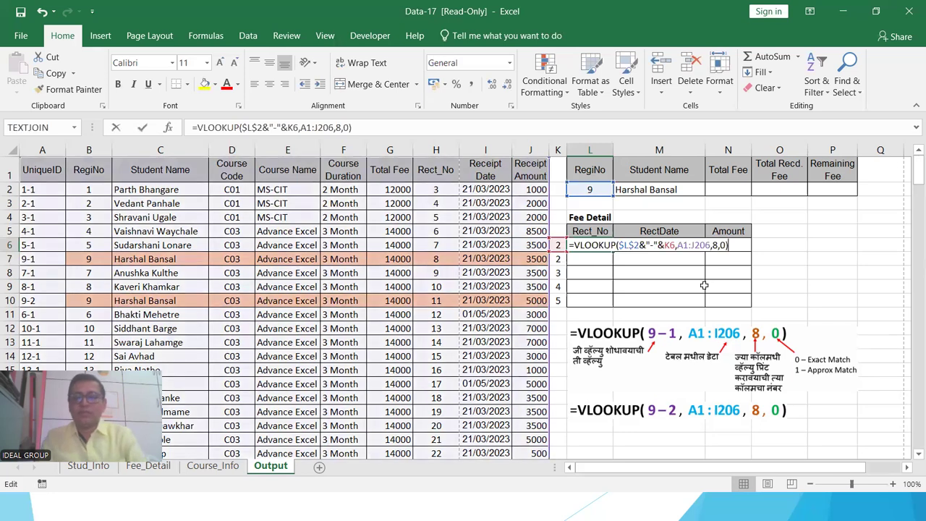
left_click(716, 244)
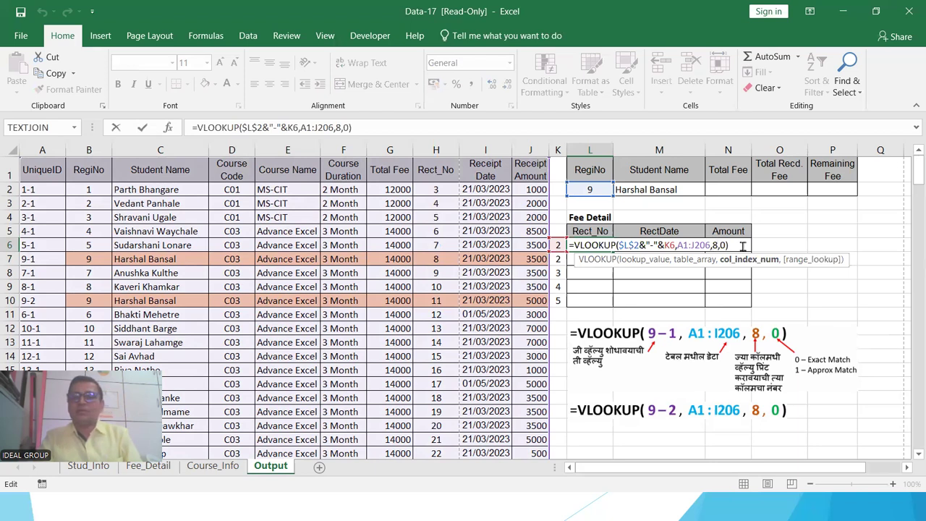
key("Return")
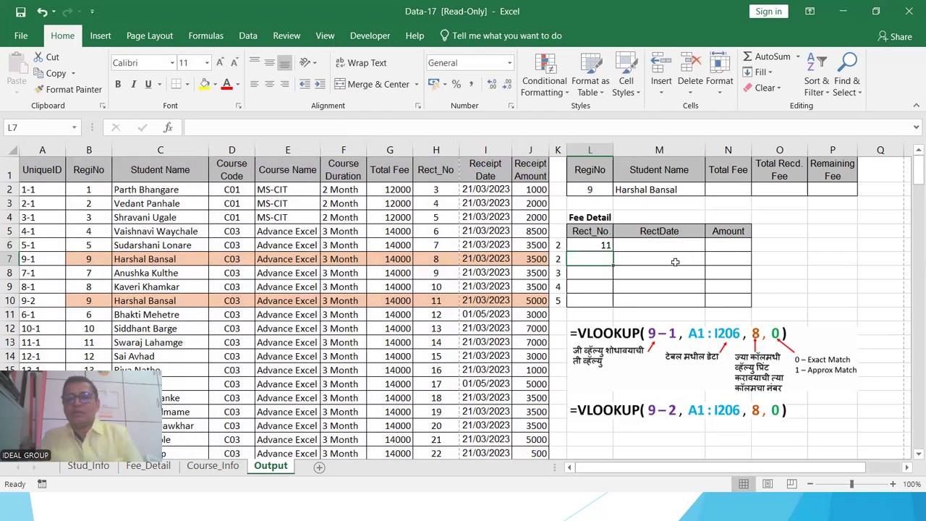
Set the counter in K6 back to 1
left_click(587, 189)
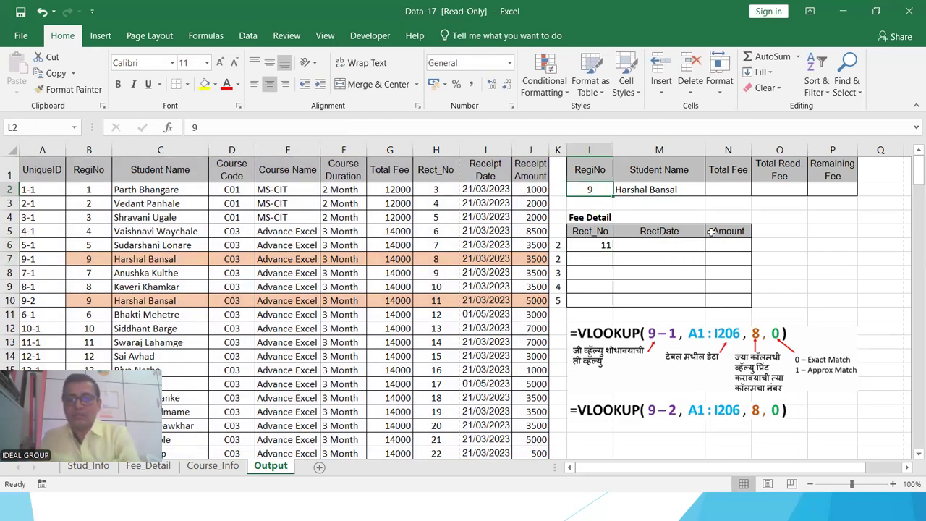
left_click(561, 245)
type("1")
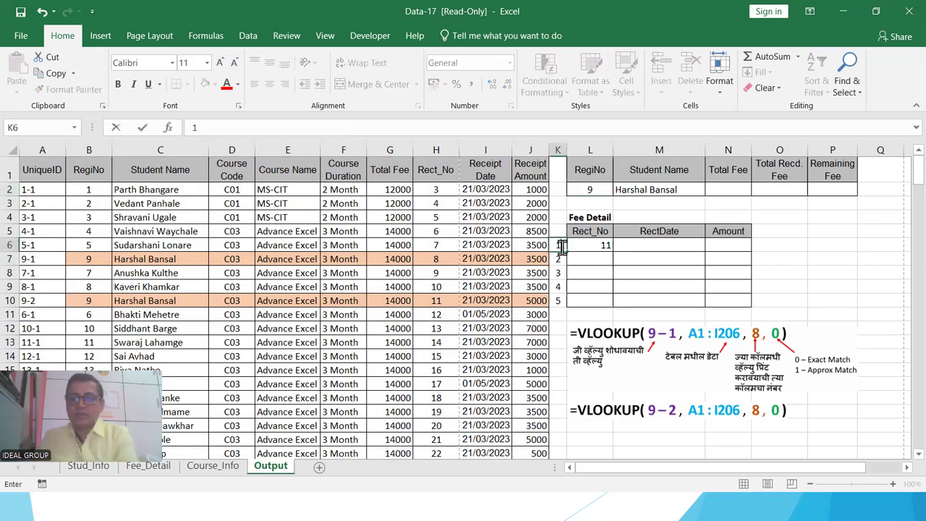
key("Return")
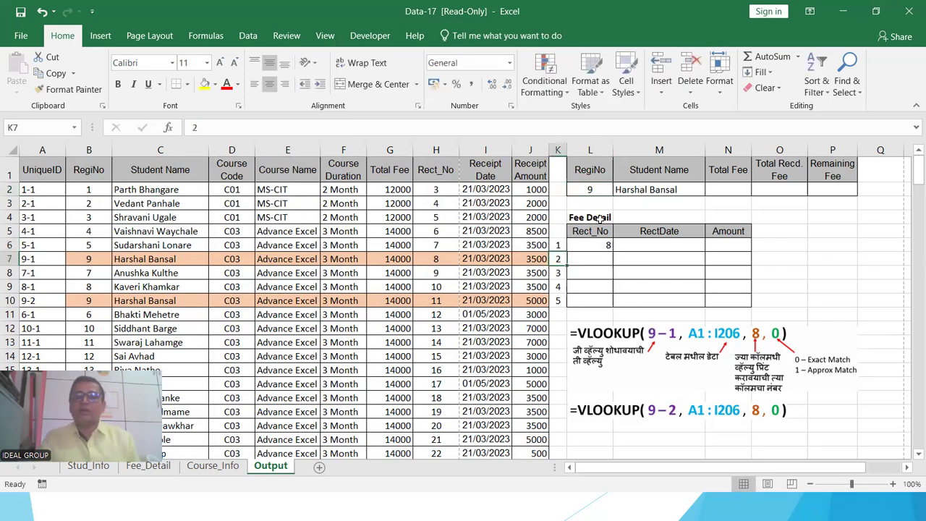
Copy the Rect_No lookup formula from L6 into cells L7 to L10 and select the counters in K6:K10
left_click(598, 245)
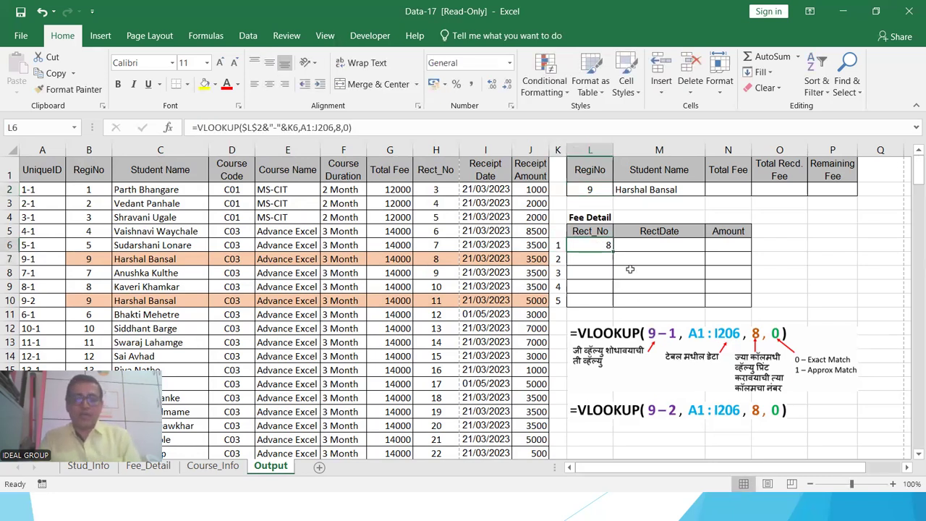
key("ctrl+c")
left_click(604, 260)
key("ctrl+v")
left_click(599, 276)
key("ctrl+v")
left_click(595, 286)
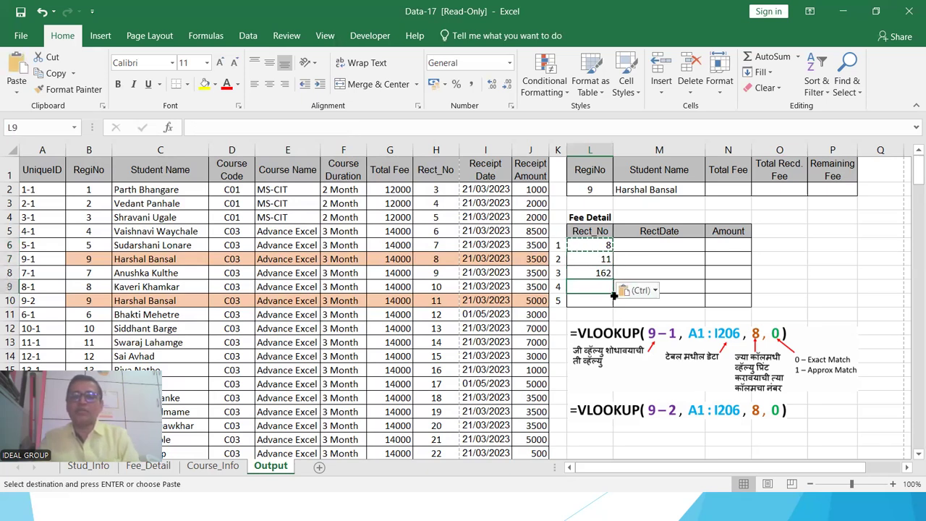
key("ctrl+v")
left_click(604, 300)
key("ctrl+v")
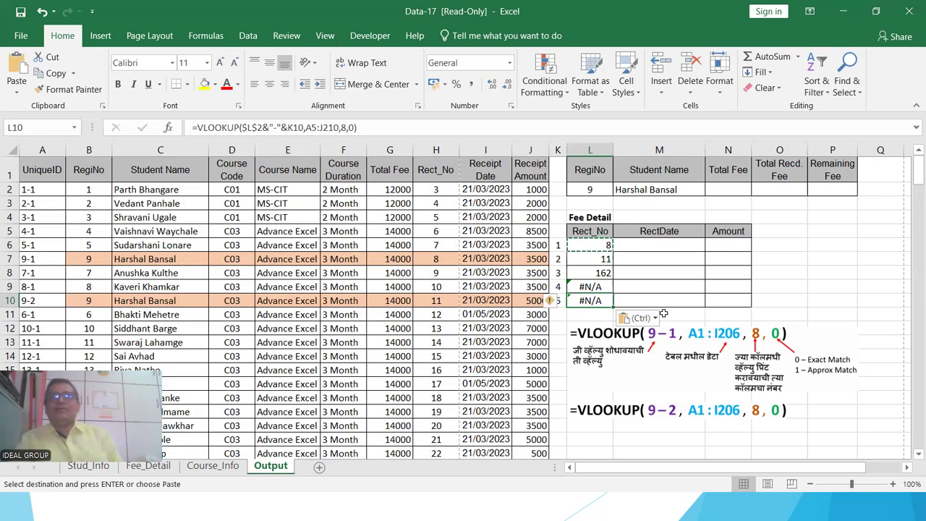
left_click(590, 248)
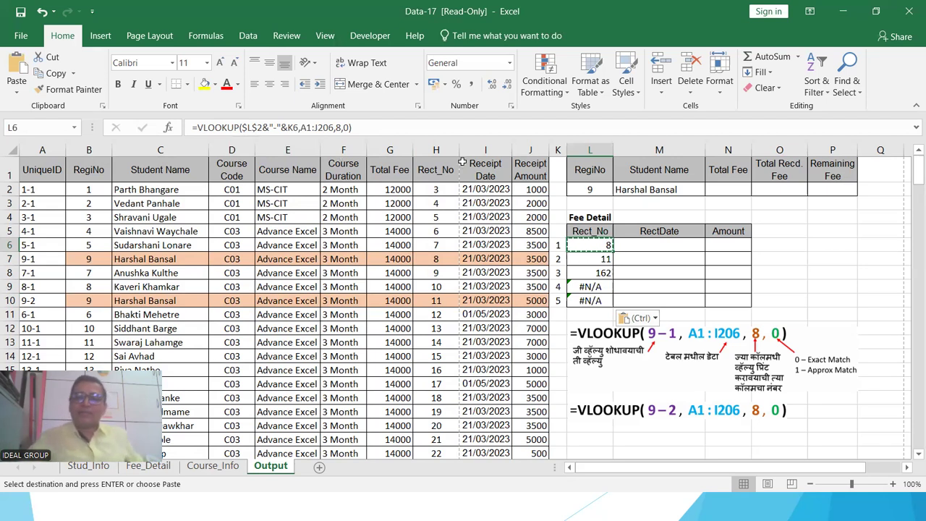
left_click_drag(558, 245, 557, 300)
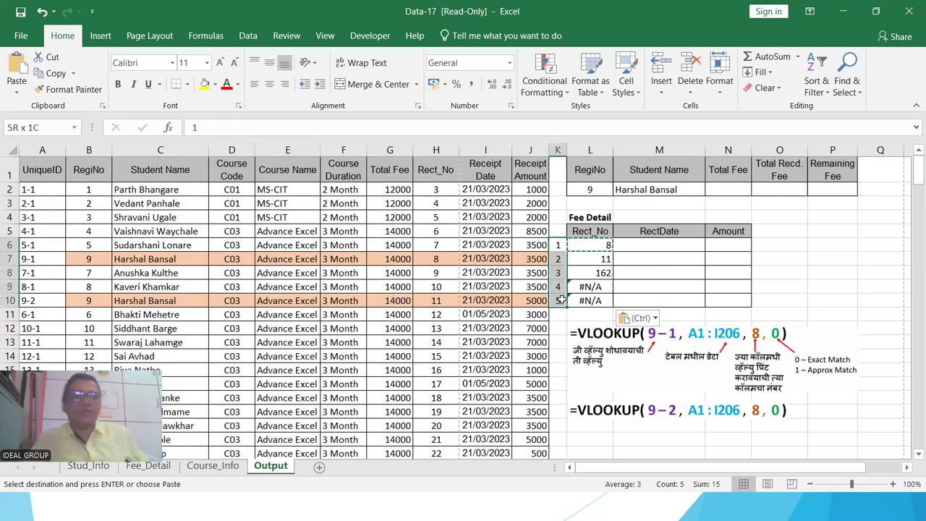
Enter a trial =ROW() formula in cell O6
left_click(590, 245)
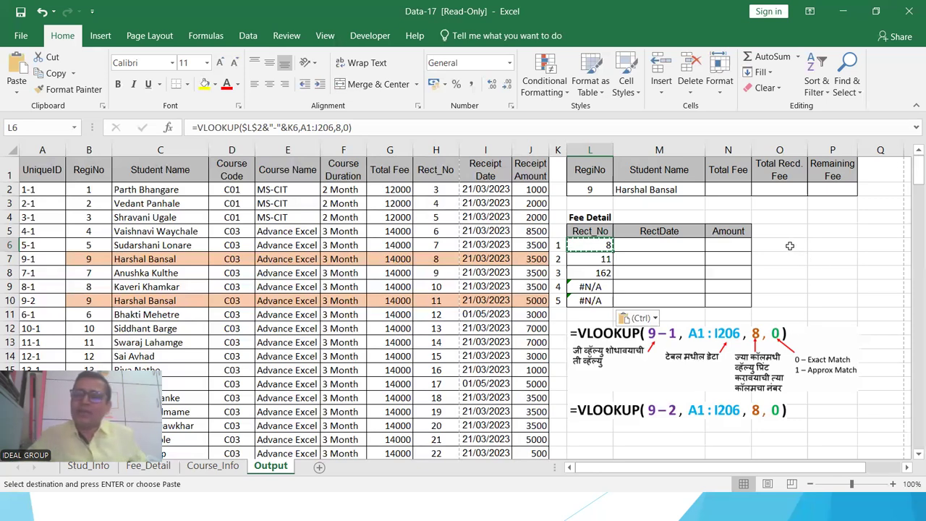
left_click(789, 246)
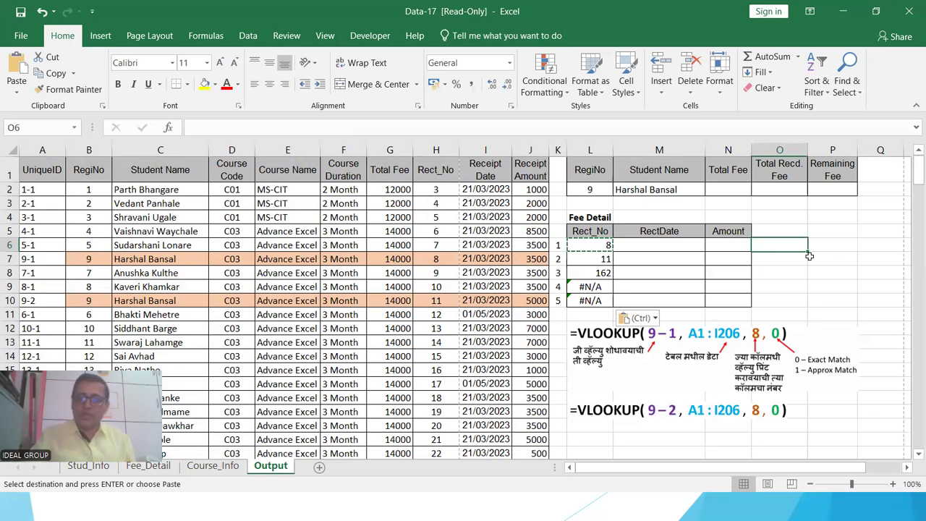
type("=row")
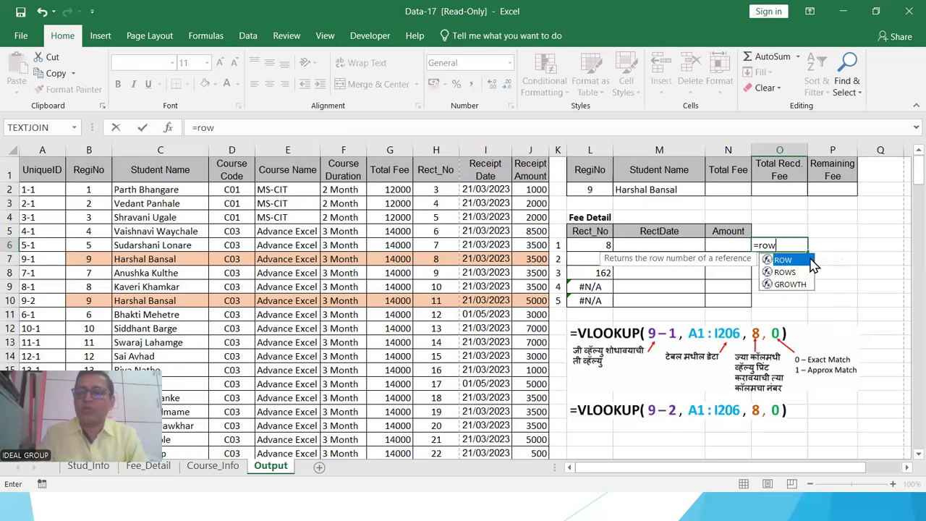
type("()")
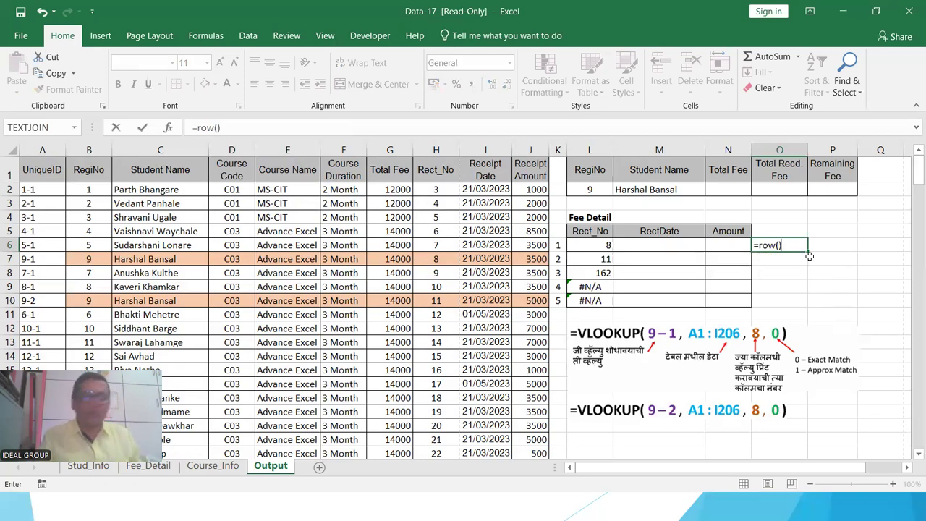
key("Return")
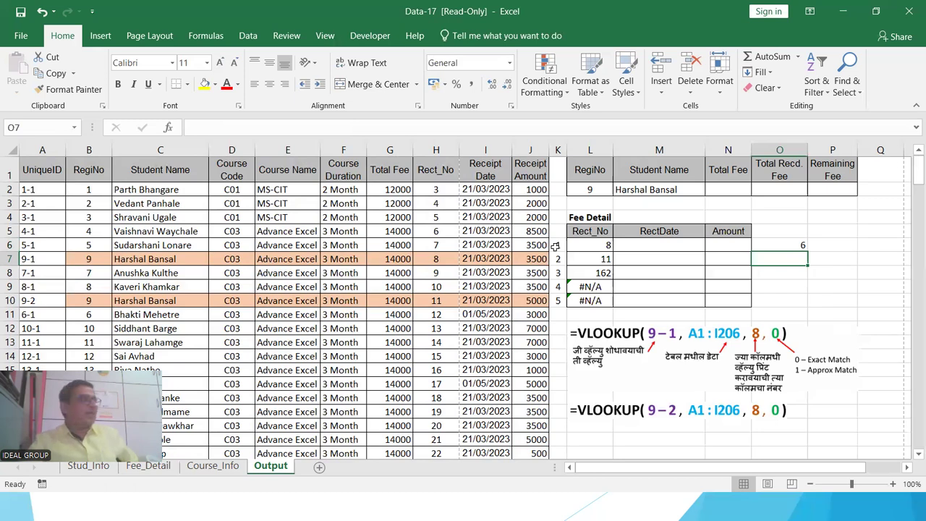
Change the formula in O6 to =ROW()-5 and fill it down to O10
left_click(797, 247)
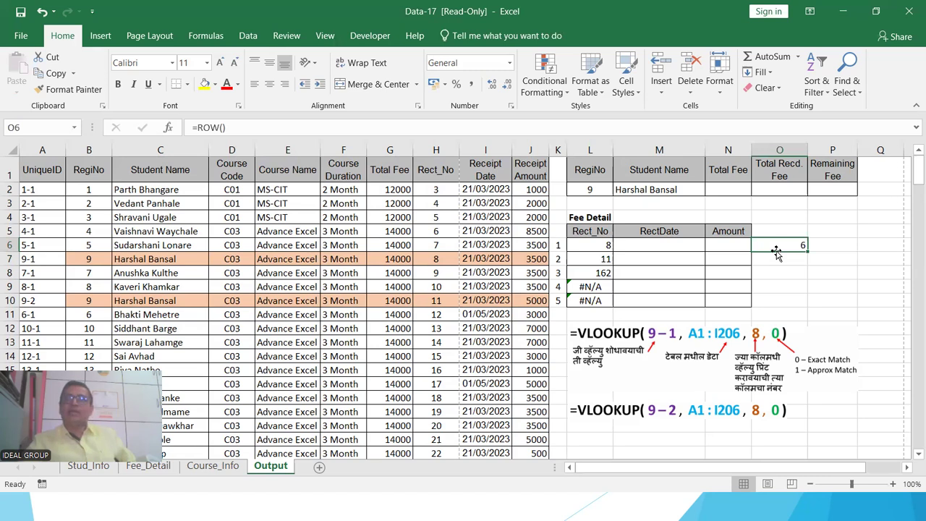
left_click(234, 127)
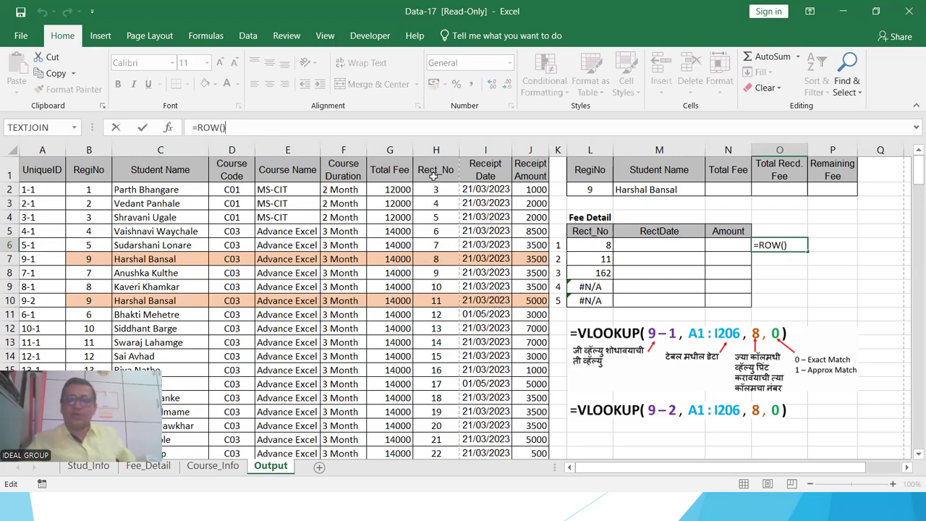
type("-5")
key("Return")
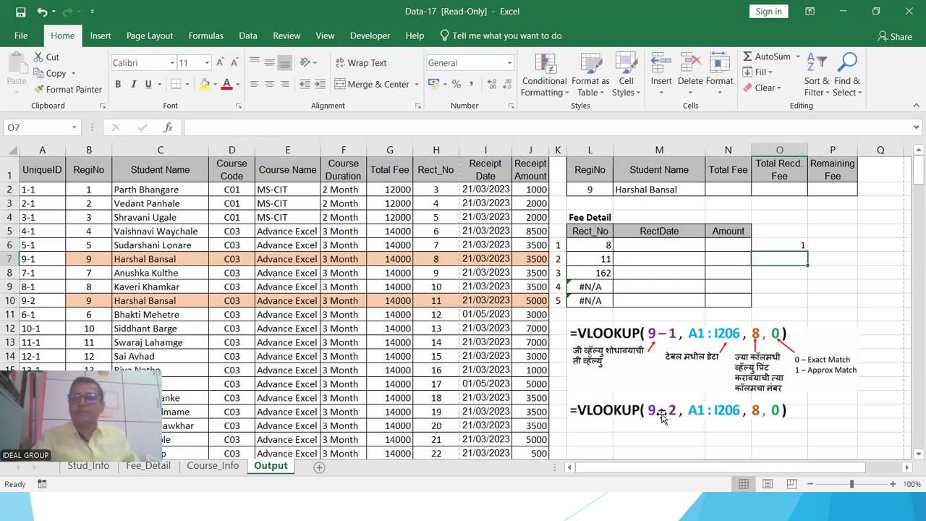
left_click(787, 247)
left_click_drag(807, 253, 808, 305)
left_click(829, 285)
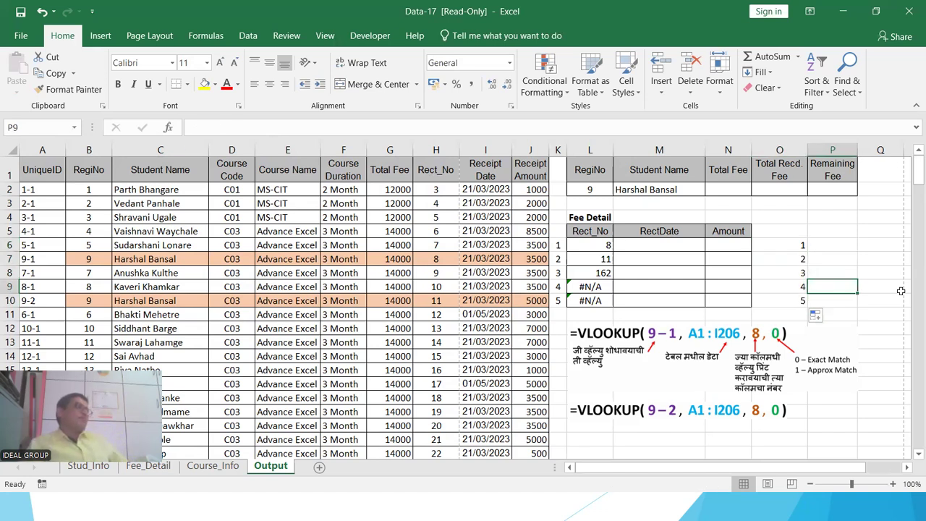
Compare the counters in K6:K10 and the K6 reference in L6's VLOOKUP with the ROW formula in O6
left_click_drag(553, 244, 550, 298)
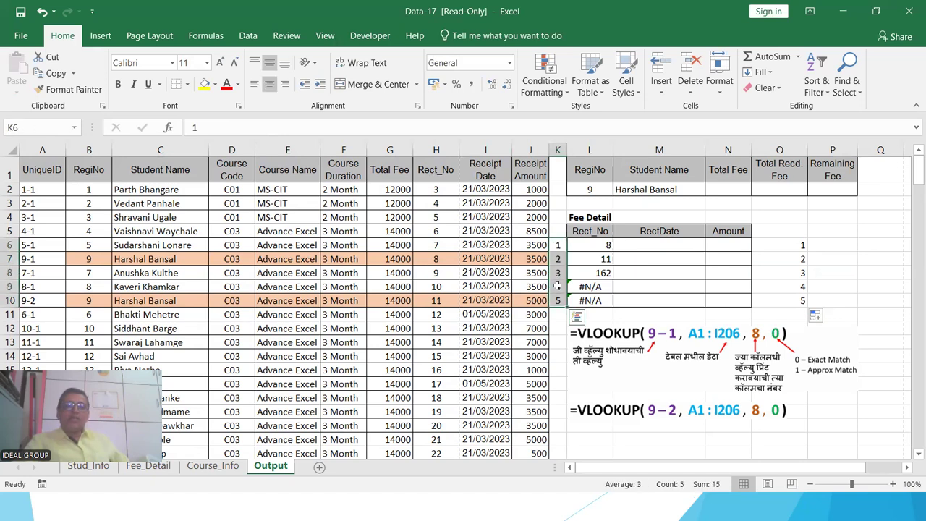
left_click(558, 244)
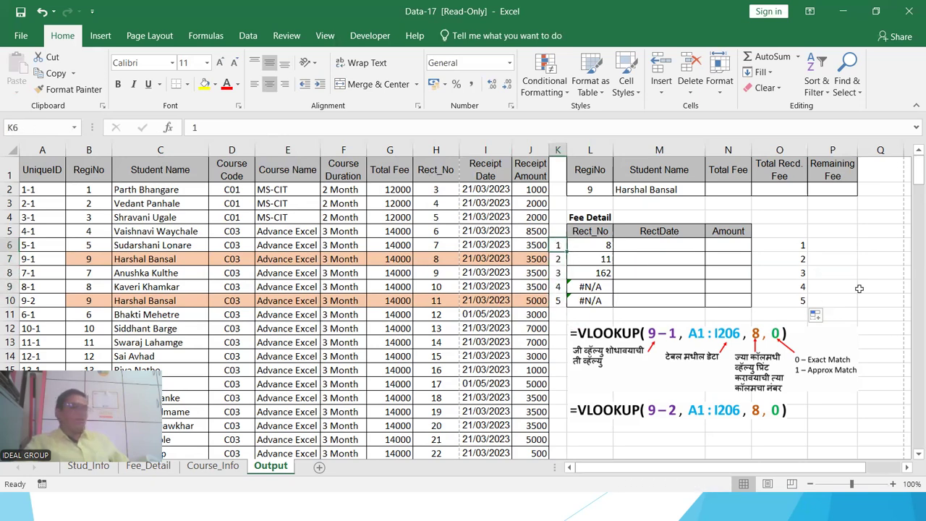
left_click(799, 246)
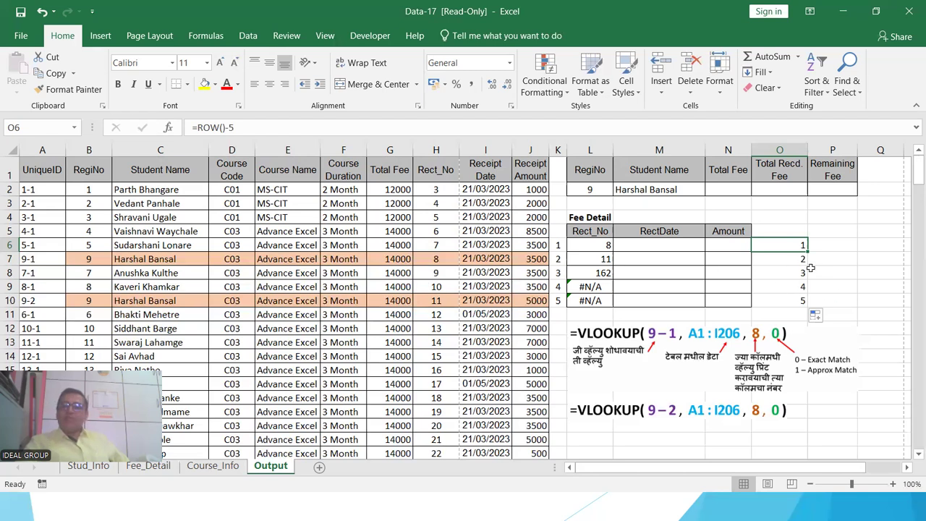
left_click(599, 241)
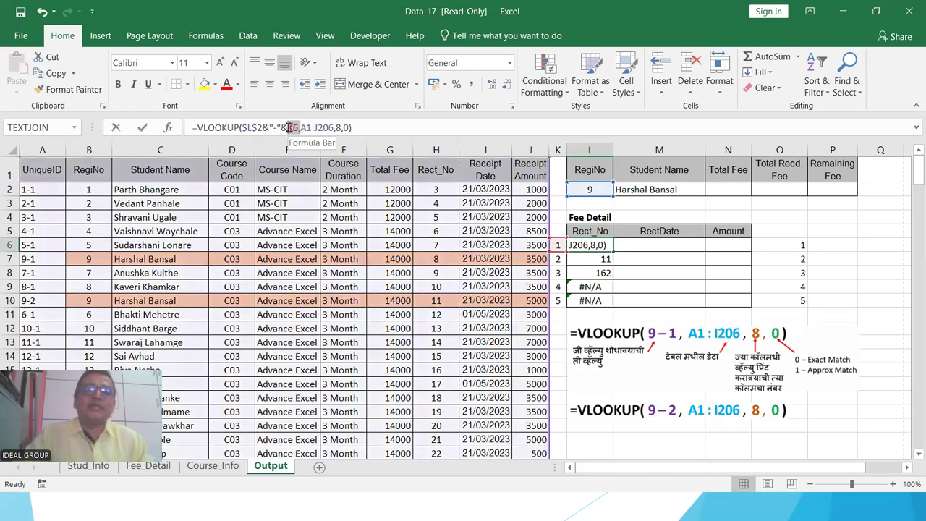
double_click(291, 127)
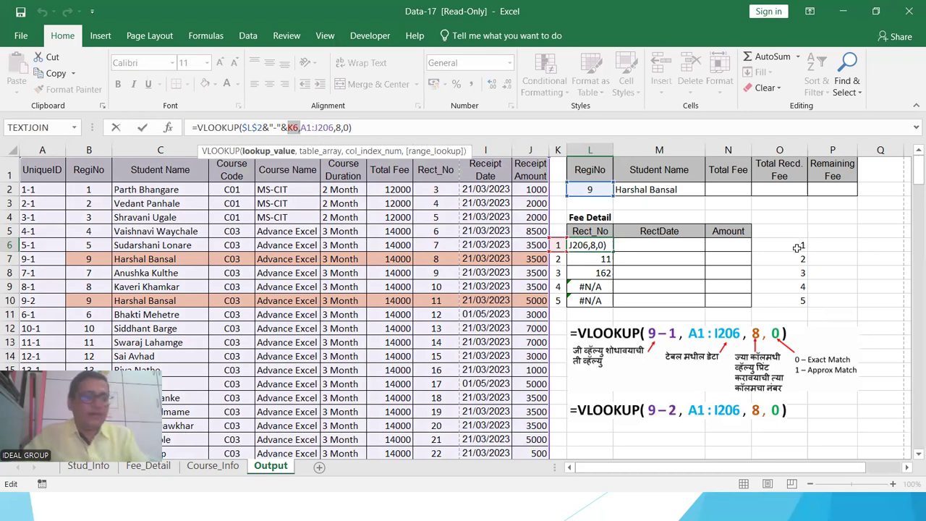
key("ctrl+Return")
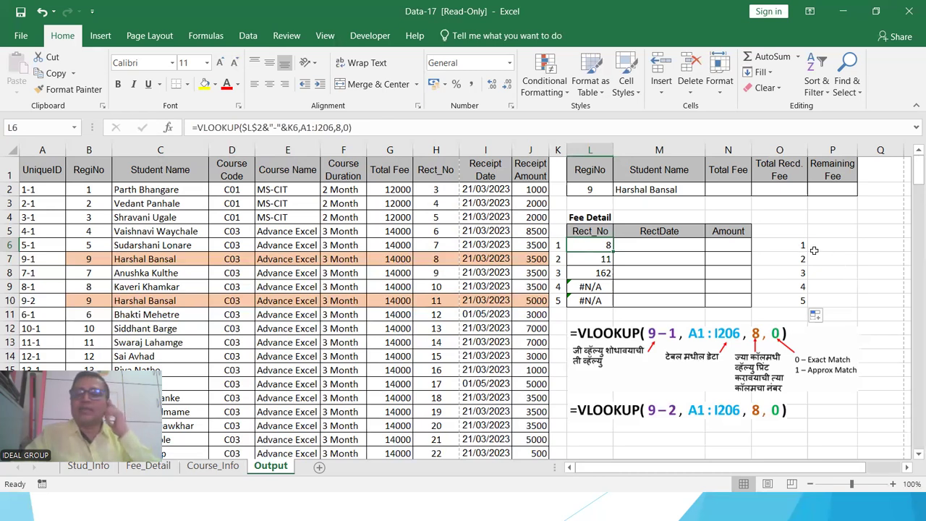
left_click(793, 242)
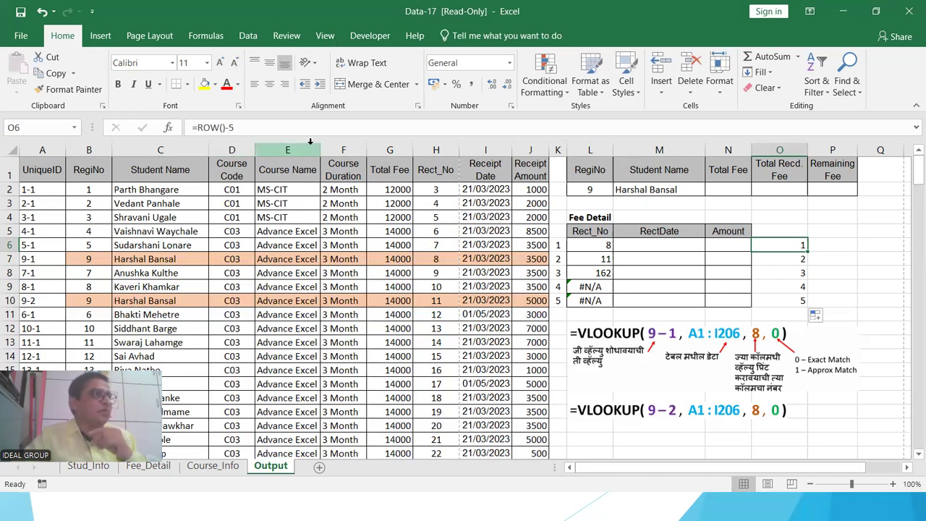
Replace the K6 reference in L6's VLOOKUP with ROW()-5, giving =VLOOKUP($L$2&"-"&ROW()-5,A1:J206,8,0)
left_click(598, 247)
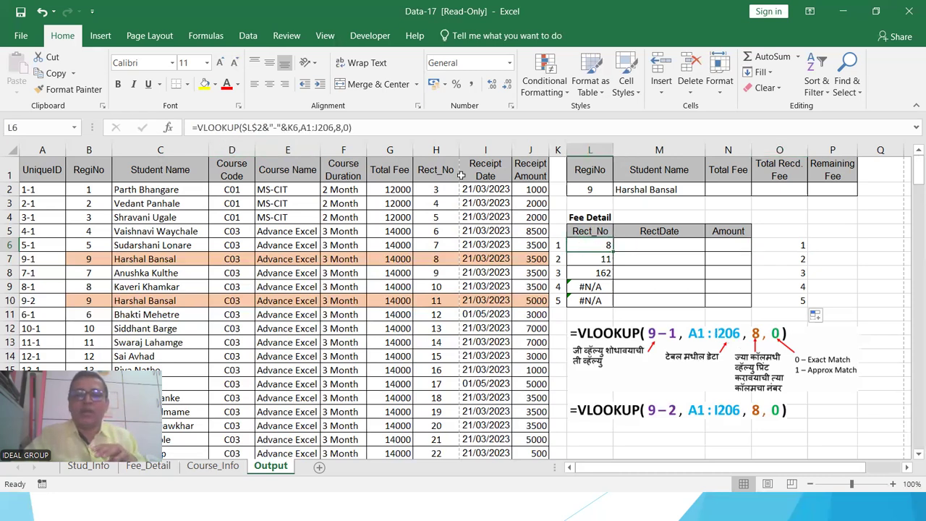
left_click(296, 127)
left_click_drag(297, 125, 288, 127)
type("row()")
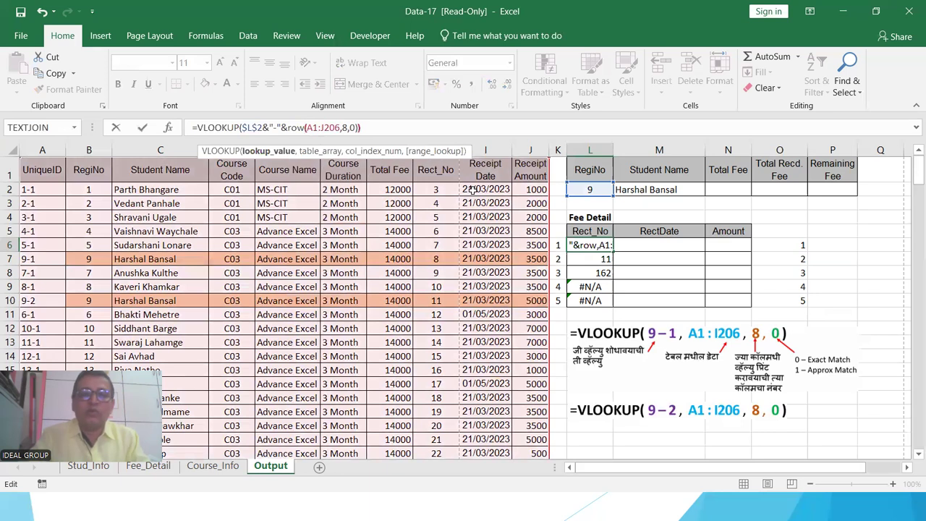
type("-5,")
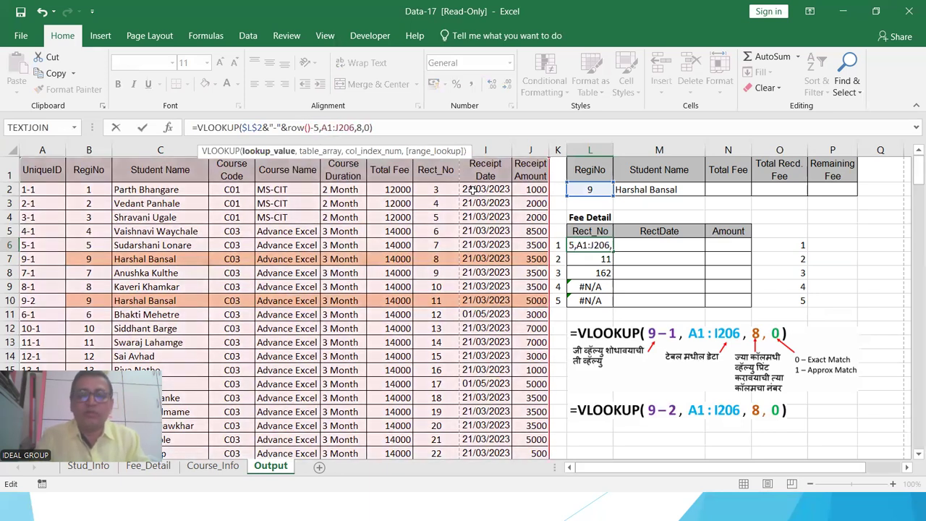
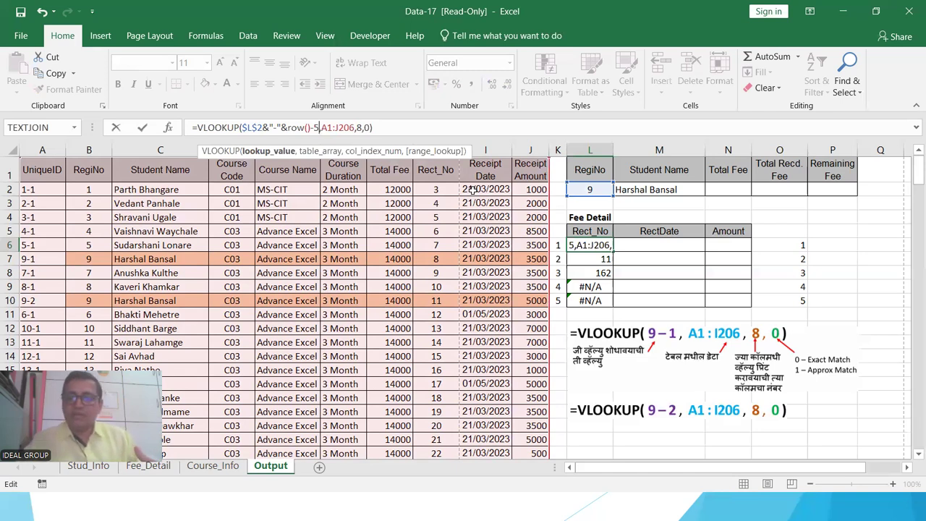
key("Return")
Copy the ROW-based Rect_No lookup from L6 into cells L7:L10
left_click(597, 242)
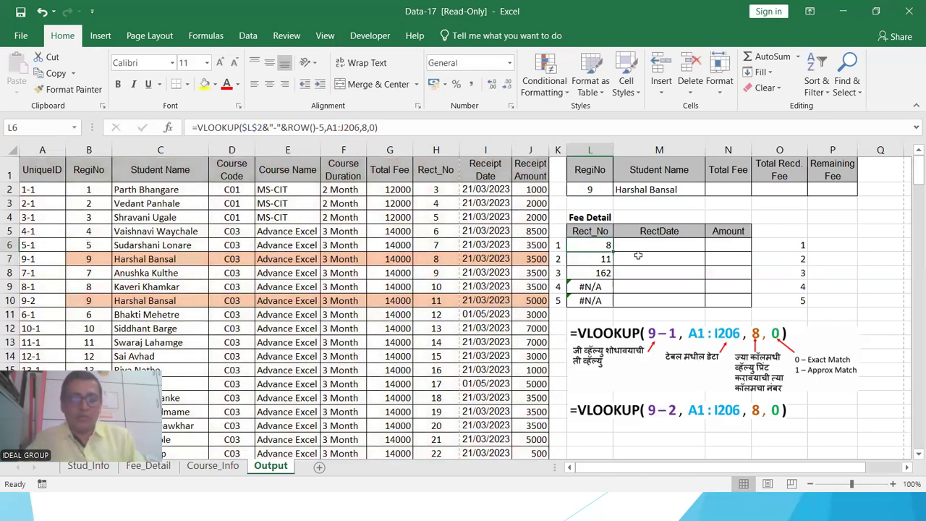
key("ctrl+c")
left_click_drag(600, 259, 599, 299)
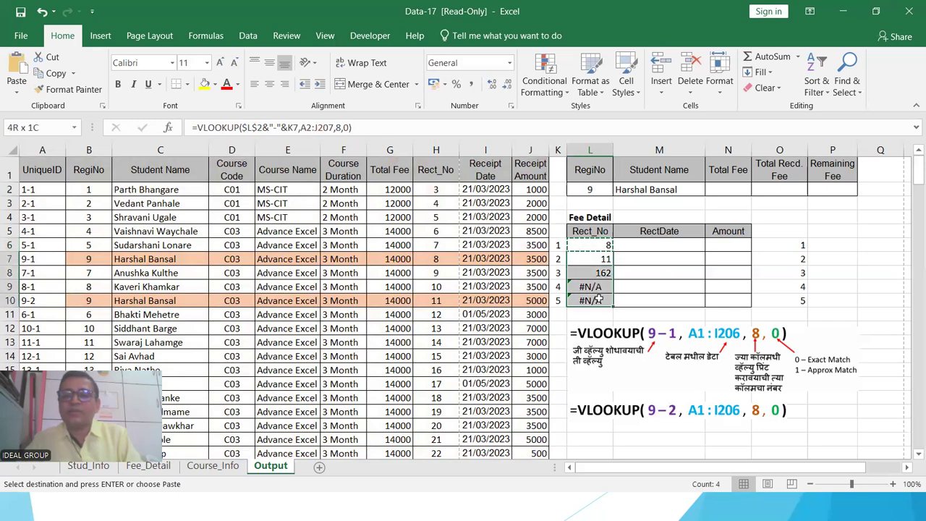
key("ctrl+v")
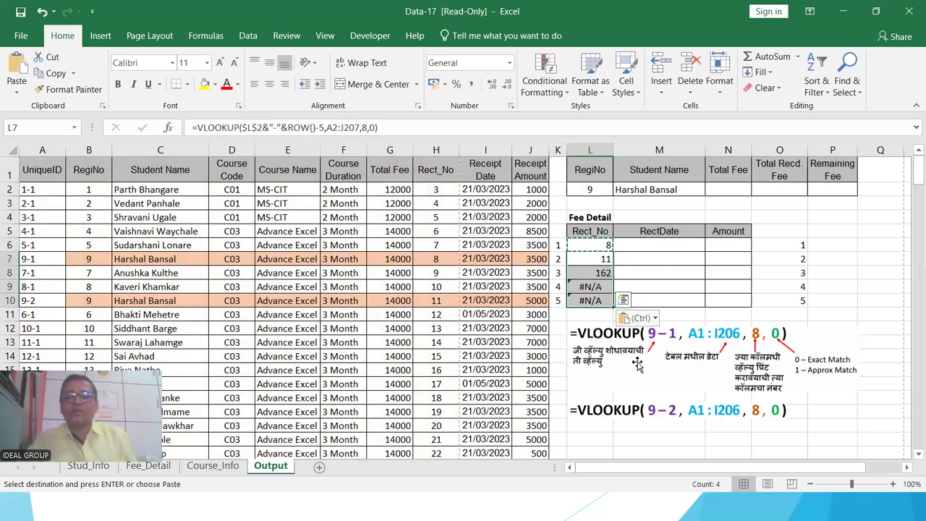
Clear the manual counters in K6:K10 and the trial ROW formulas in O6:O10
left_click_drag(556, 244, 558, 302)
key("Delete")
left_click(803, 248)
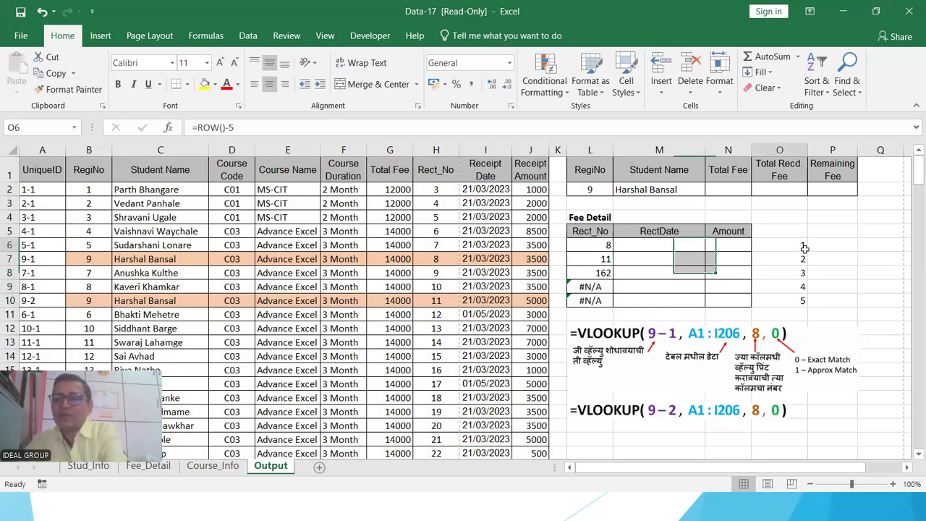
left_click_drag(804, 248, 799, 300)
key("Delete")
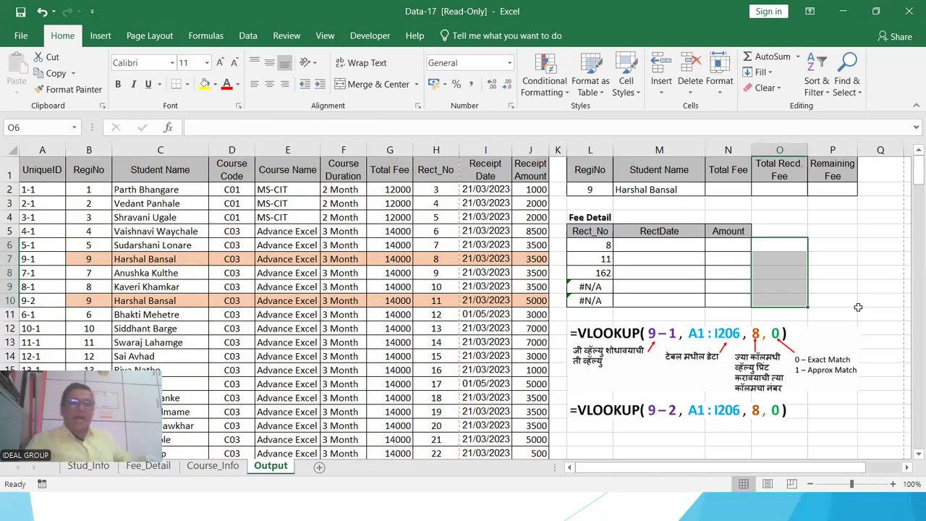
Wrap the VLOOKUP in L6 in IFNA with an empty string ("") as the value for missing matches
left_click(591, 245)
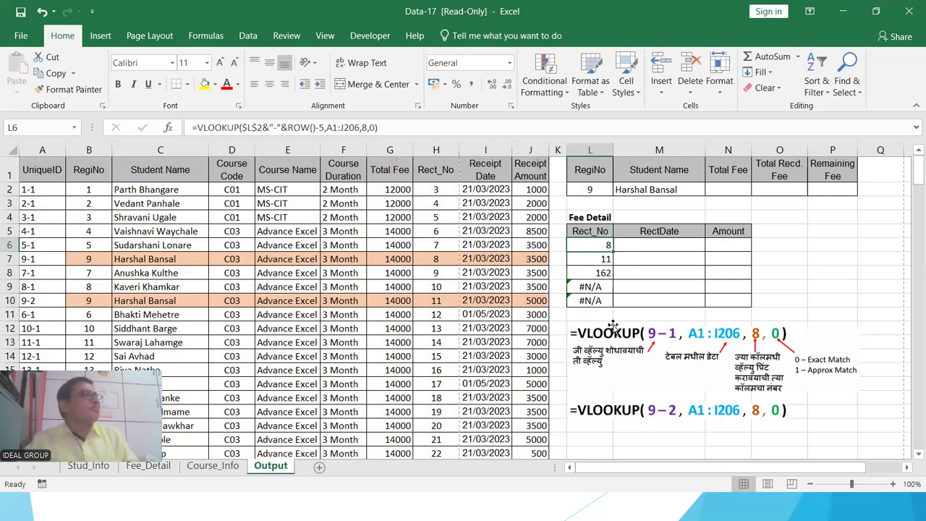
left_click(194, 127)
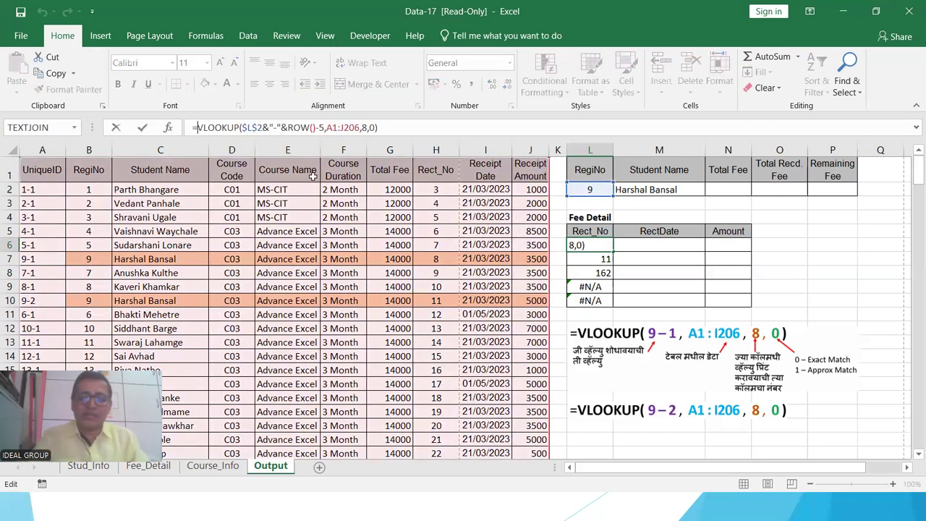
type("ifna")
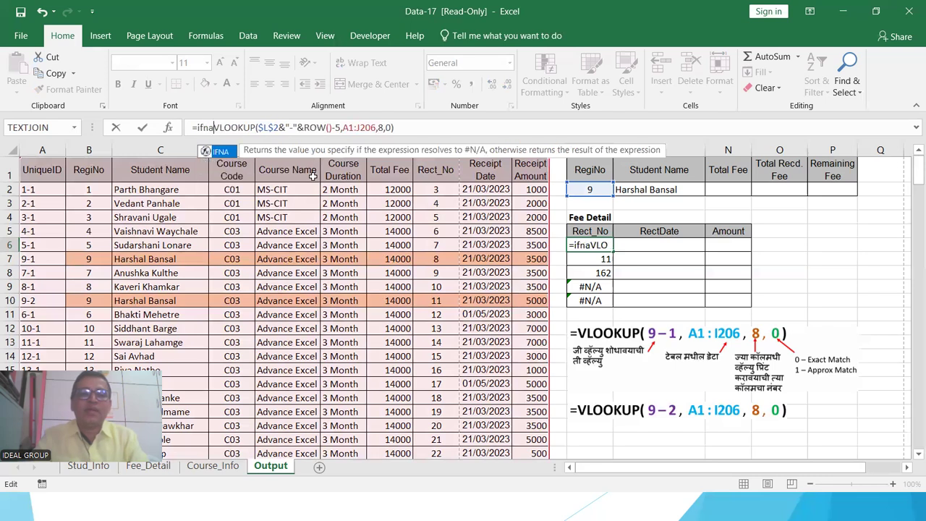
key("Tab")
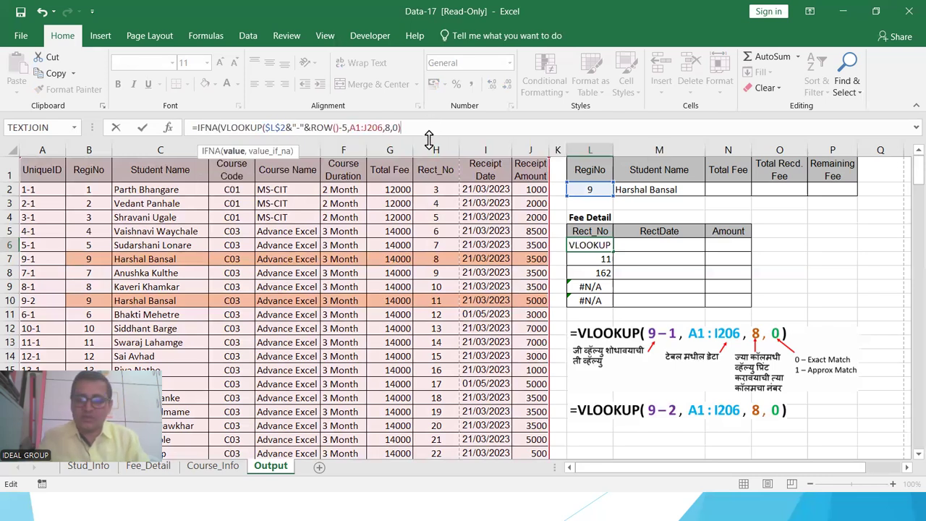
type(",\"\"")
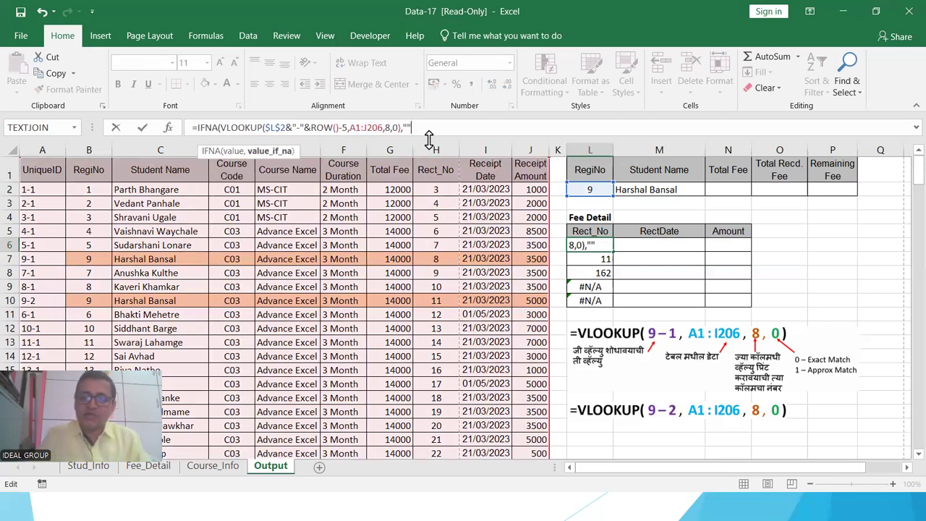
type(")")
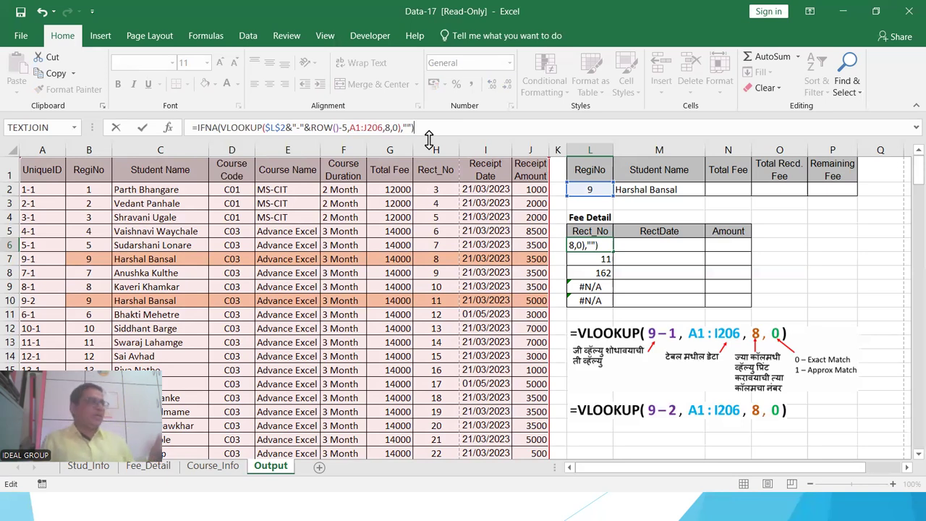
key("Return")
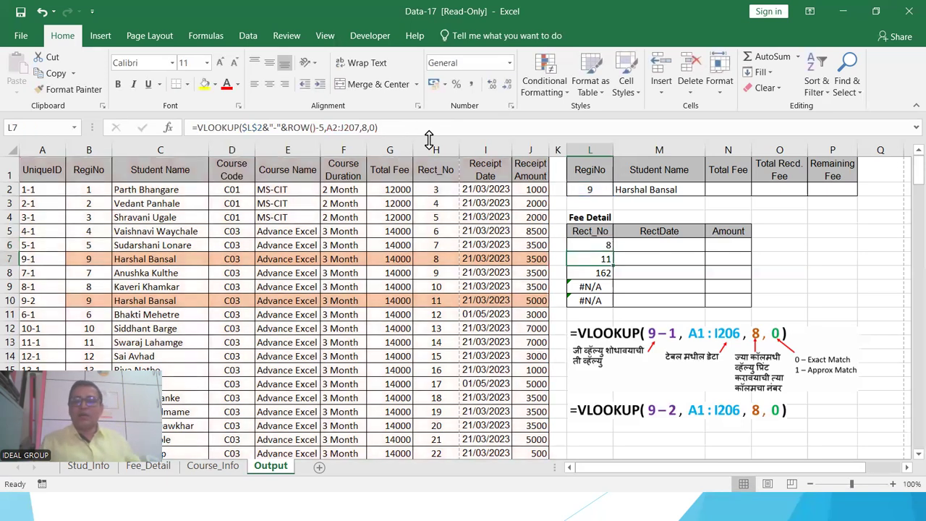
Copy the IFNA-wrapped Rect_No formula from L6 into cells L7:L10
left_click(595, 244)
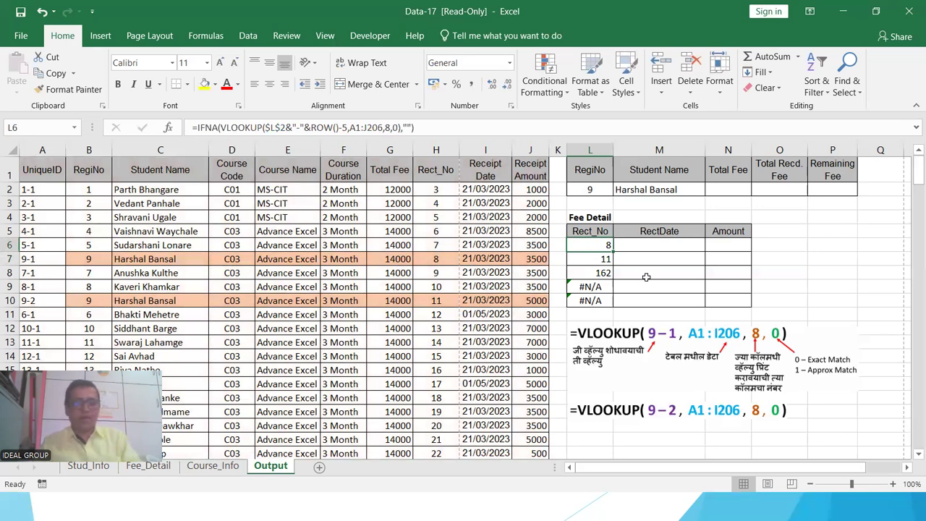
key("ctrl+c")
left_click_drag(607, 262, 605, 300)
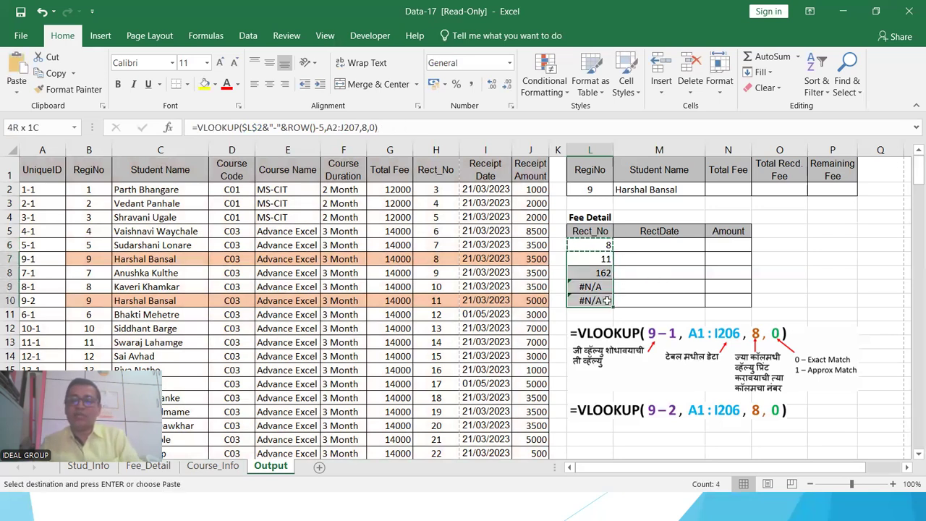
key("ctrl+v")
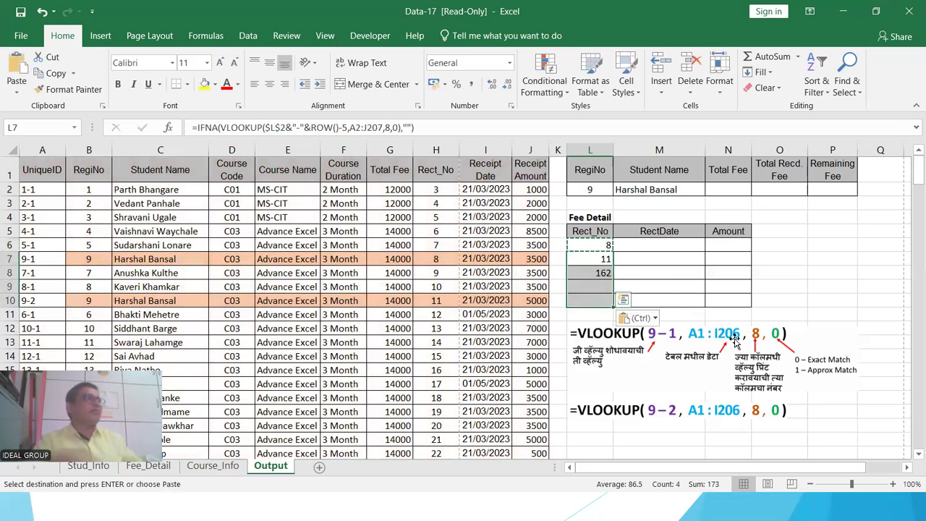
left_click(602, 288)
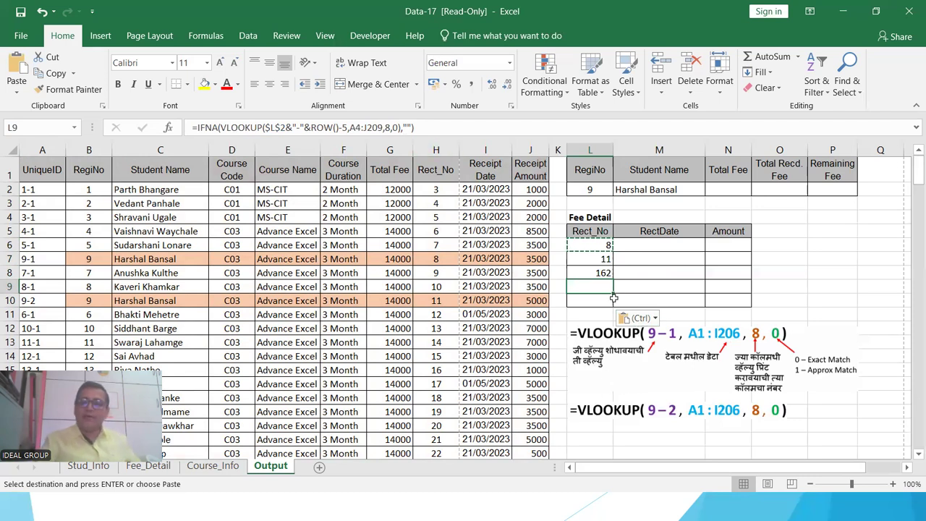
left_click(590, 300)
left_click(597, 288)
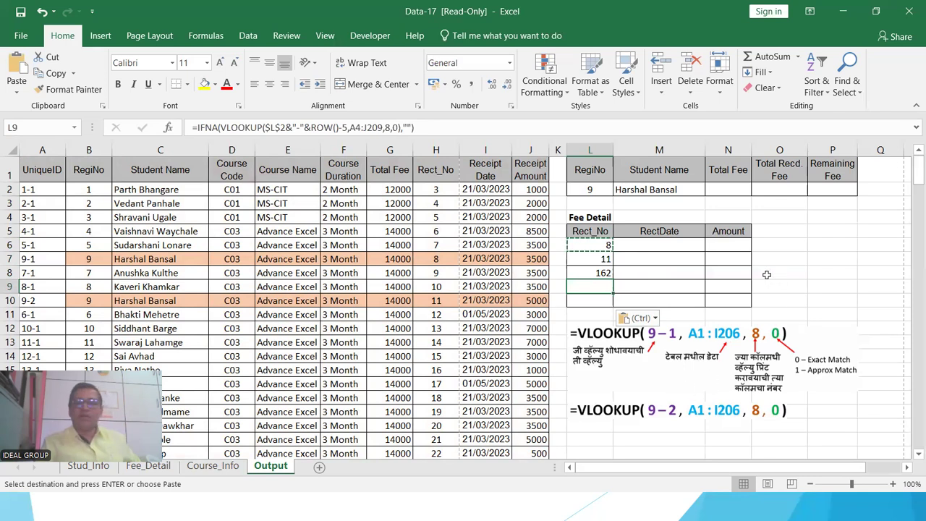
Copy the text of the IFNA-wrapped VLOOKUP formula in L6 into the first RectDate cell, M6
left_click(653, 246)
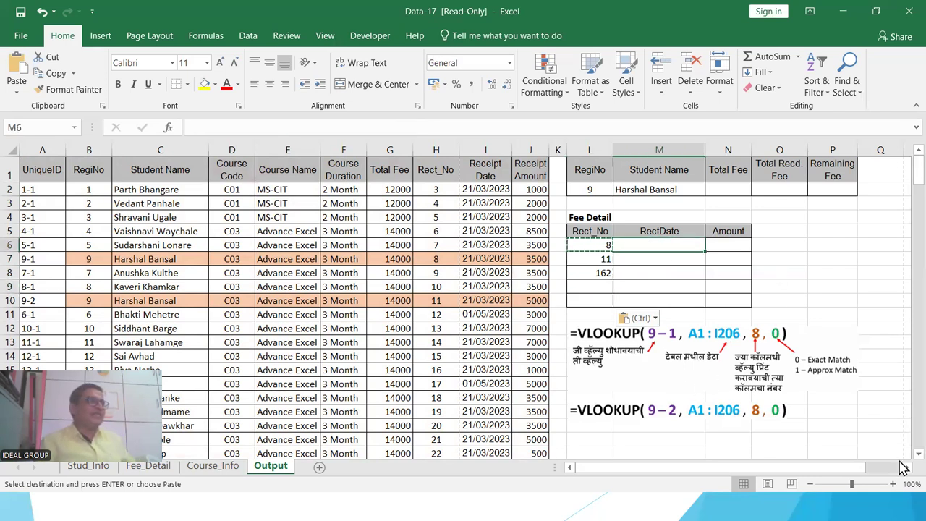
left_click(596, 244)
left_click_drag(432, 127, 174, 127)
key("ctrl+c")
left_click(652, 245)
key("Escape")
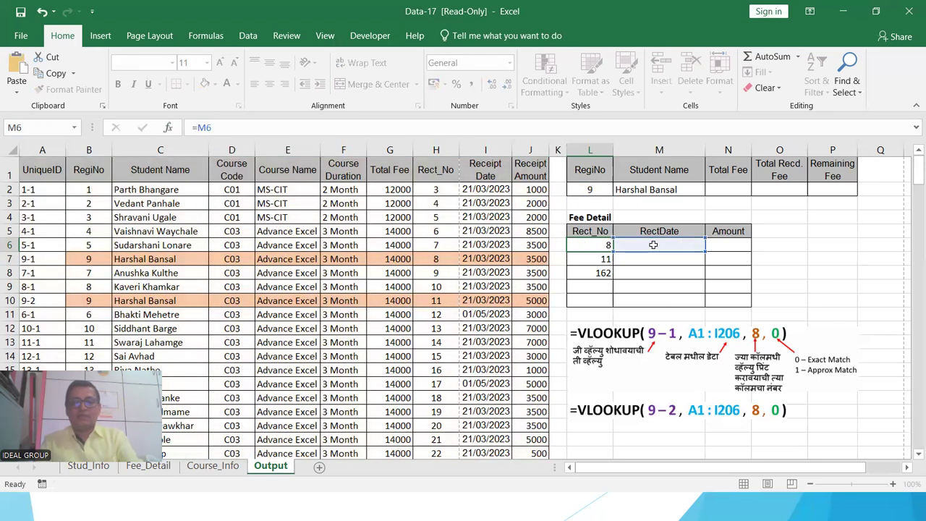
left_click(651, 244)
left_click(289, 129)
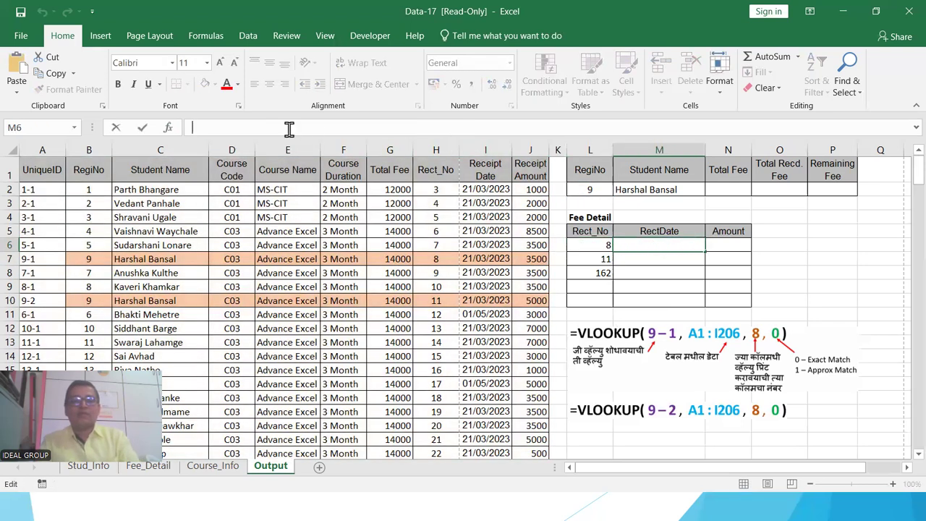
key("ctrl+v")
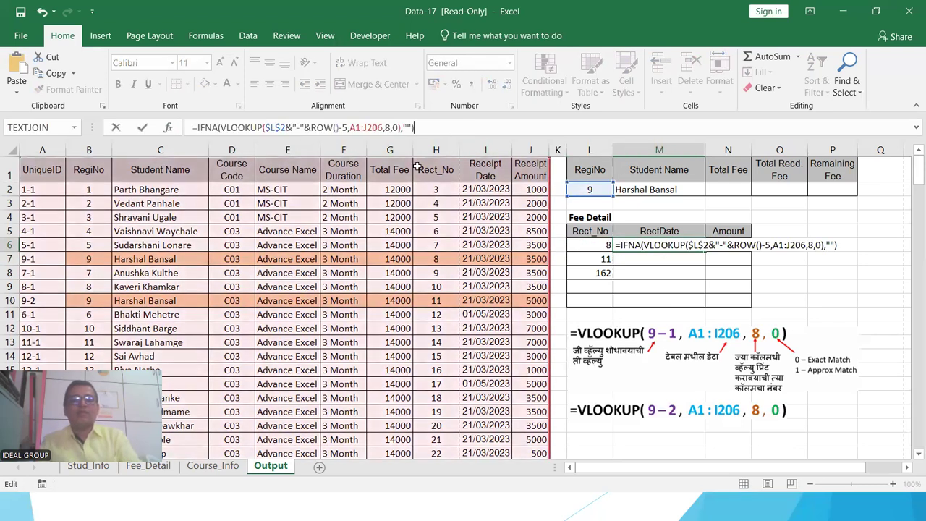
Set the VLOOKUP column index in M6 to 9 so it returns the receipt date
left_click(389, 127)
key("BackSpace")
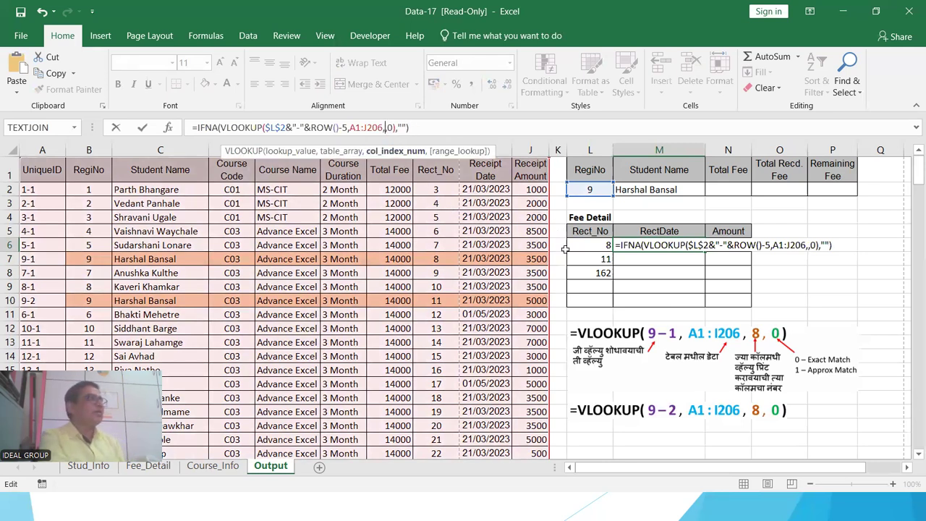
type("9")
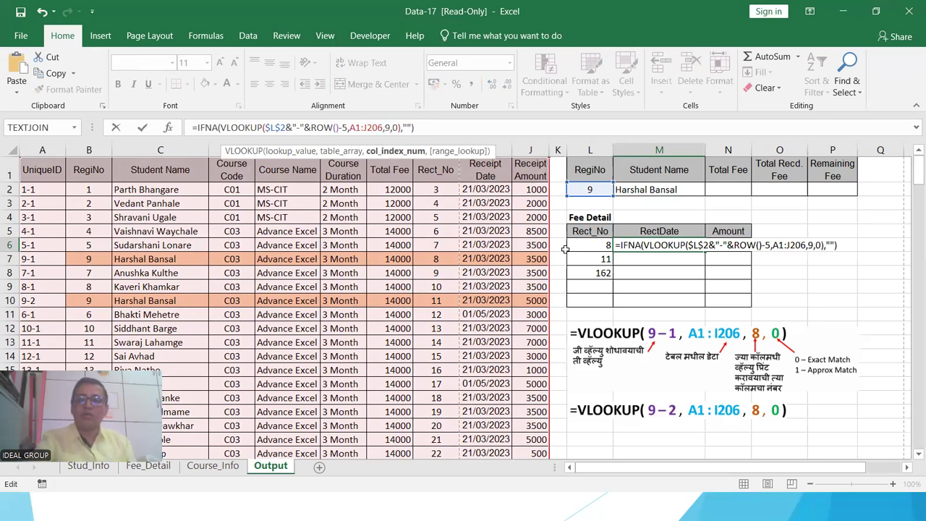
key("Return")
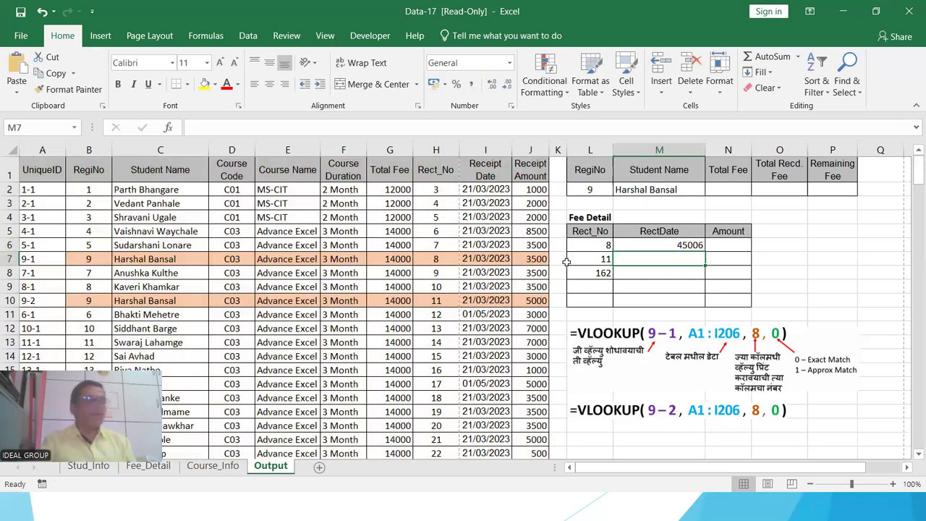
Fill the RectDate formula from M6 down to M10 and format M6:M10 as Date in the *14/03/2012 style
left_click(680, 246)
left_click_drag(705, 252, 702, 311)
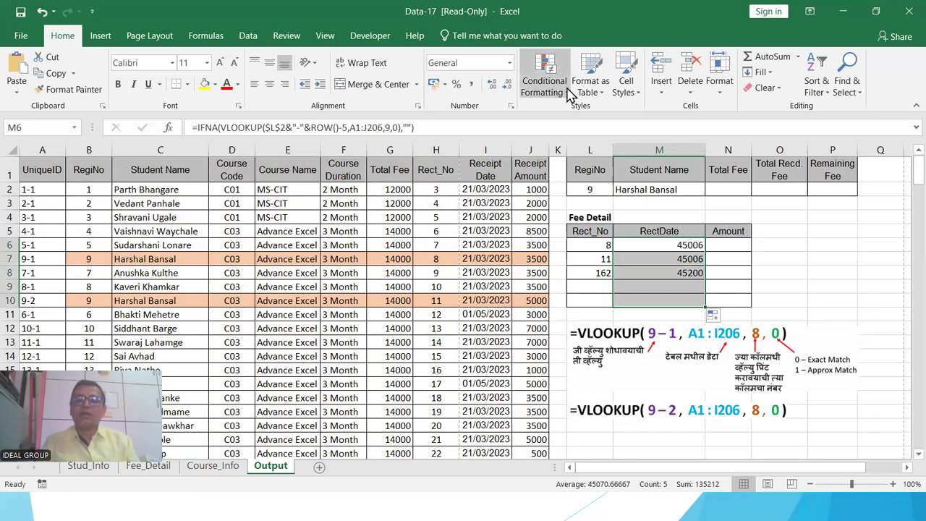
left_click(510, 107)
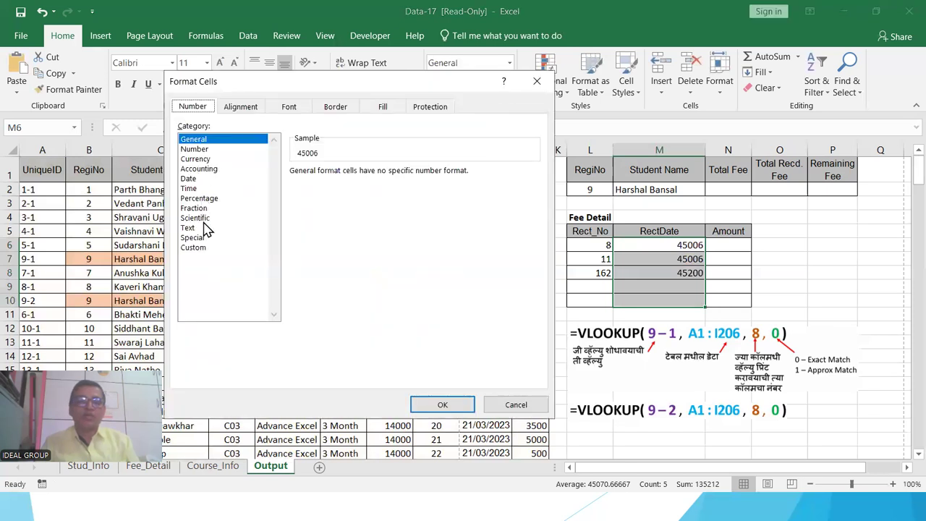
left_click(203, 179)
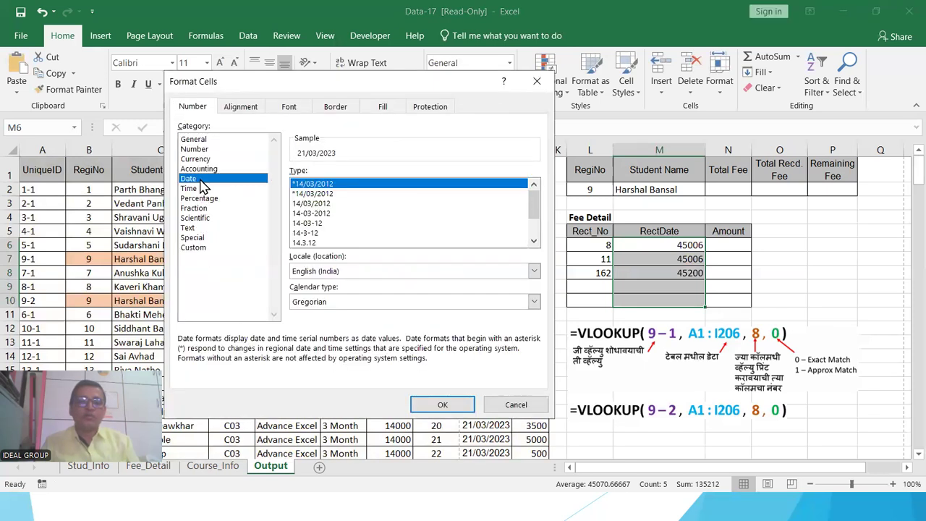
left_click(438, 409)
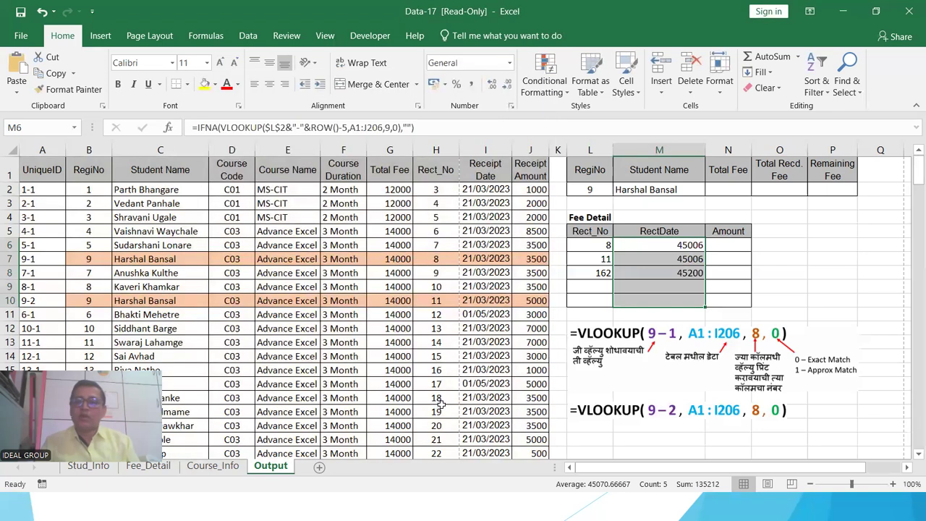
Copy the text of the RectDate formula in M6 into the first Amount cell, N6
left_click(723, 243)
left_click(658, 246)
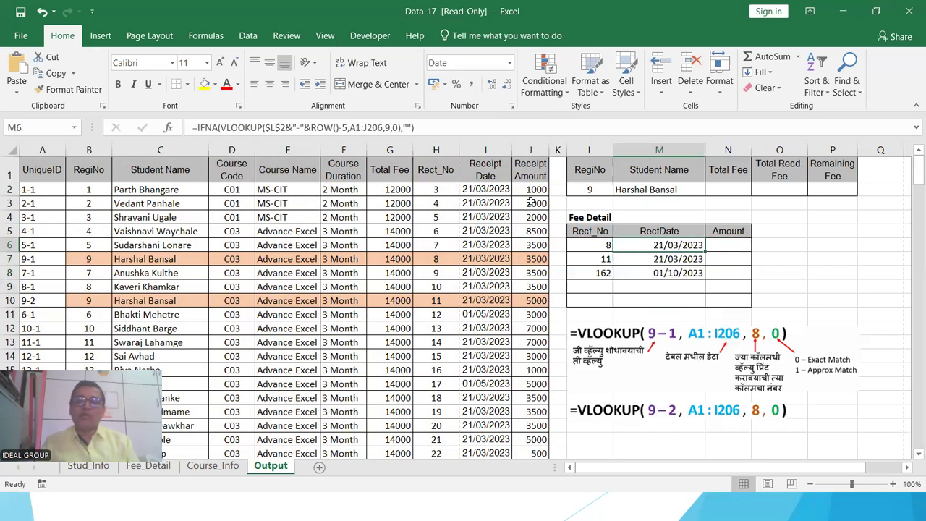
left_click_drag(434, 127, 124, 128)
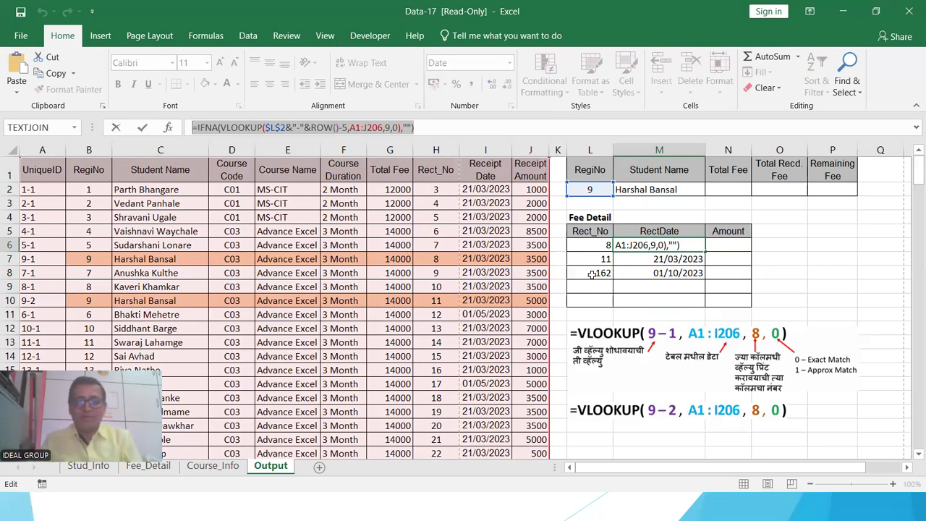
key("ctrl+Return")
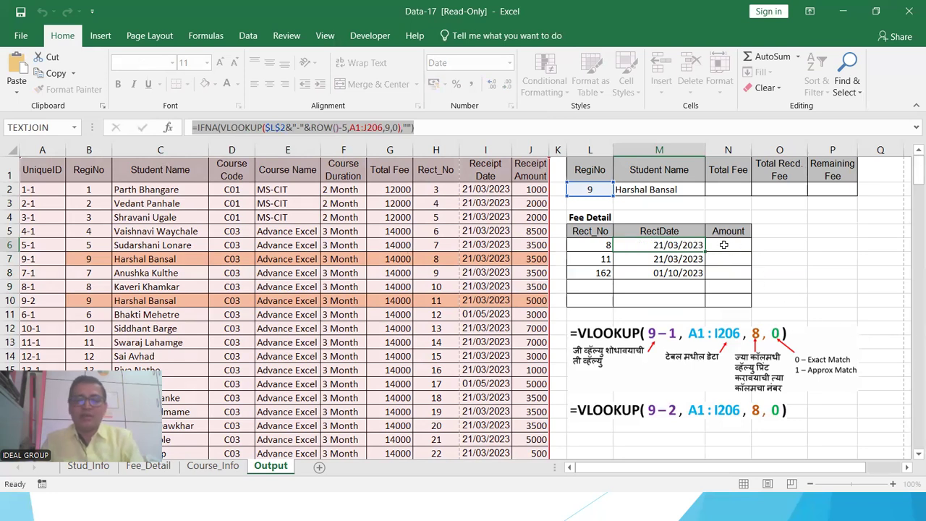
left_click(723, 245)
key("ctrl+v")
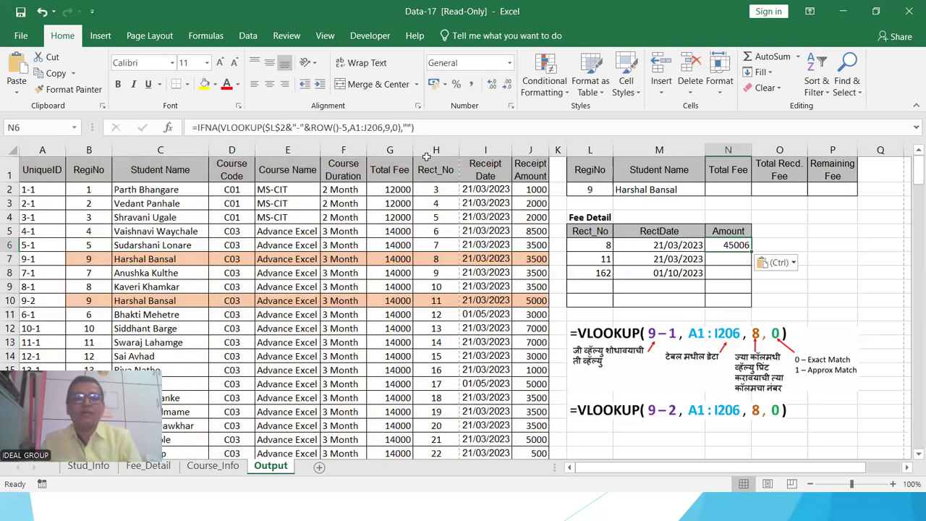
Set the VLOOKUP column index in N6 to 10 and fill the Amount formula down to N10
left_click(391, 127)
key("Delete")
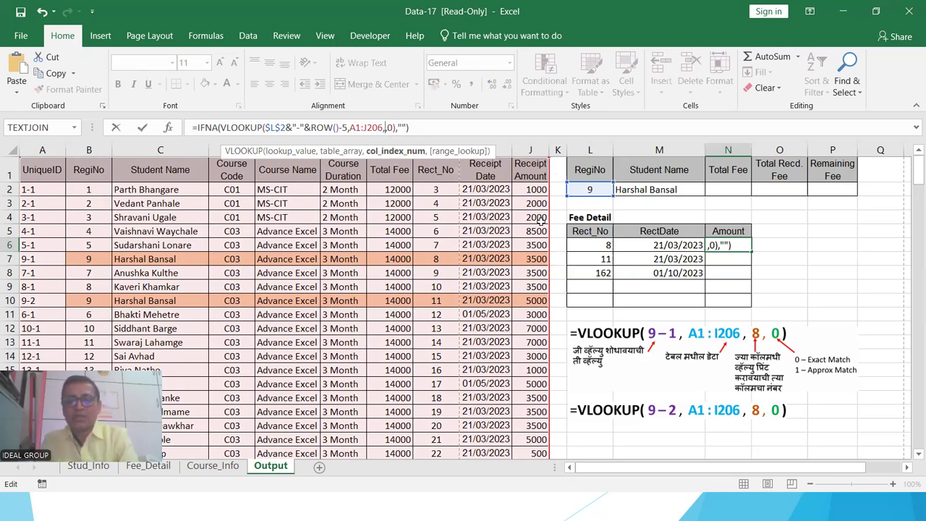
type("10")
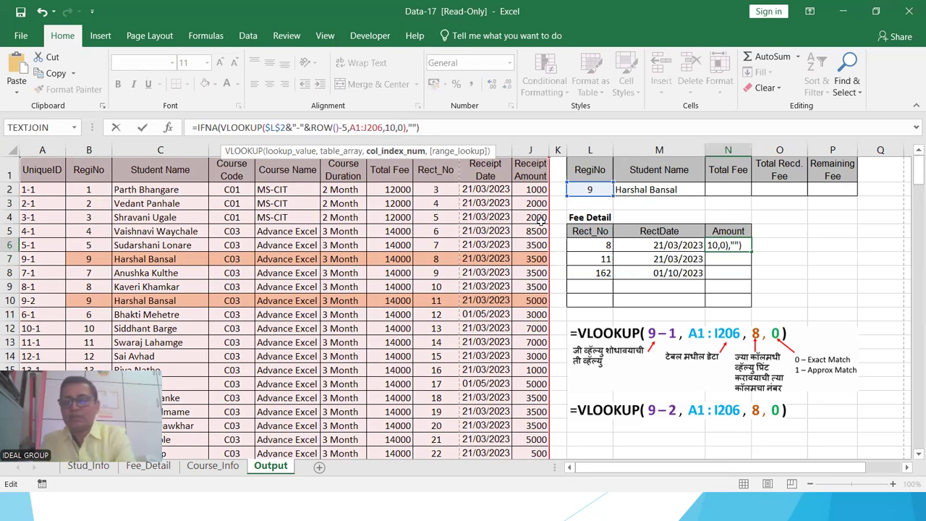
key("Return")
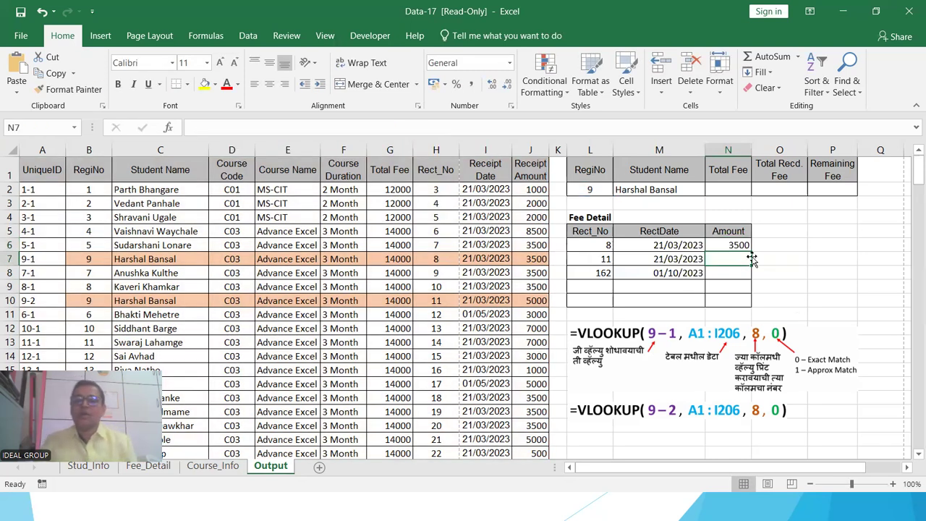
left_click(736, 244)
left_click_drag(752, 251, 749, 307)
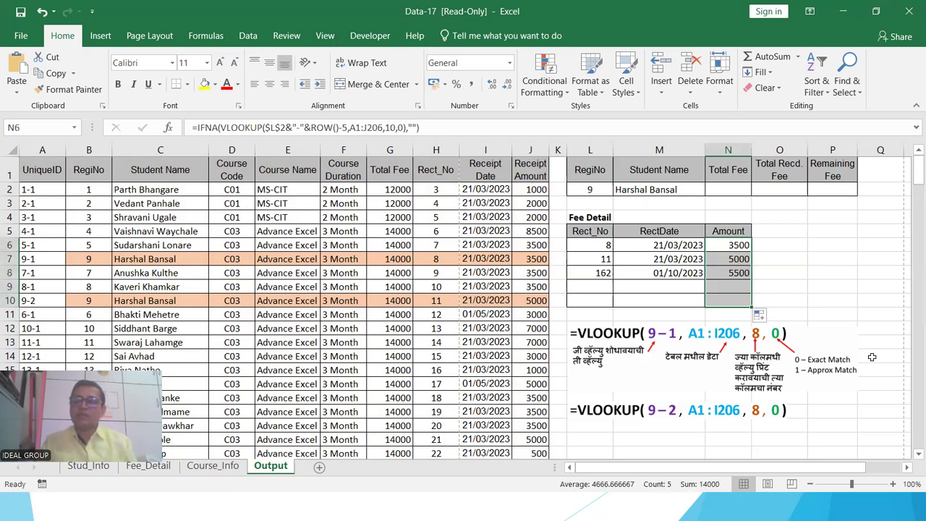
Change the RegiNo in L2 to 8 to test the fee detail lookups
left_click(604, 194)
type("8")
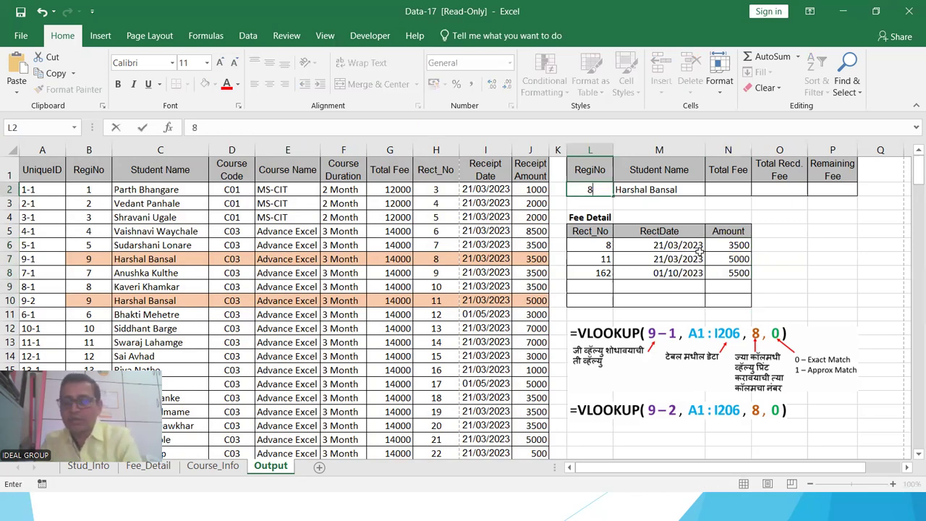
key("Return")
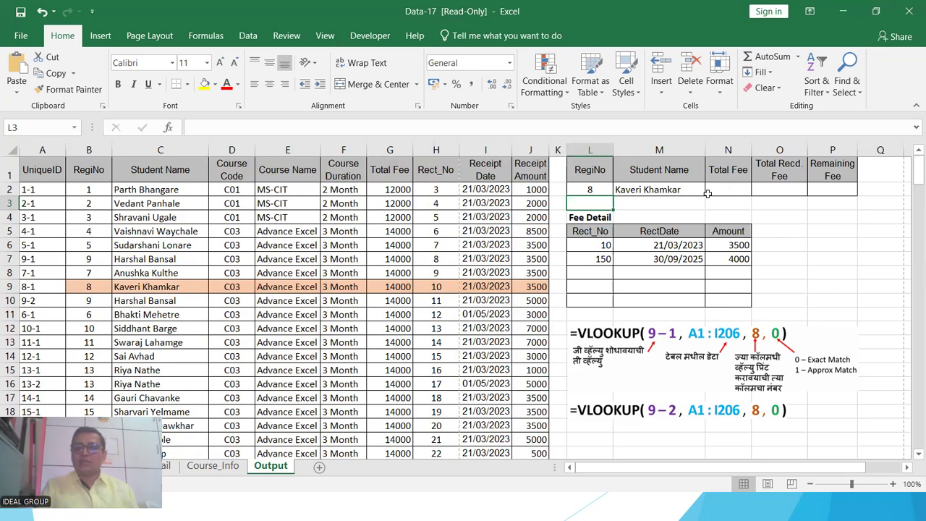
Copy the text of the Student Name VLOOKUP formula in M2 into the Total Fee cell, N2
left_click(738, 187)
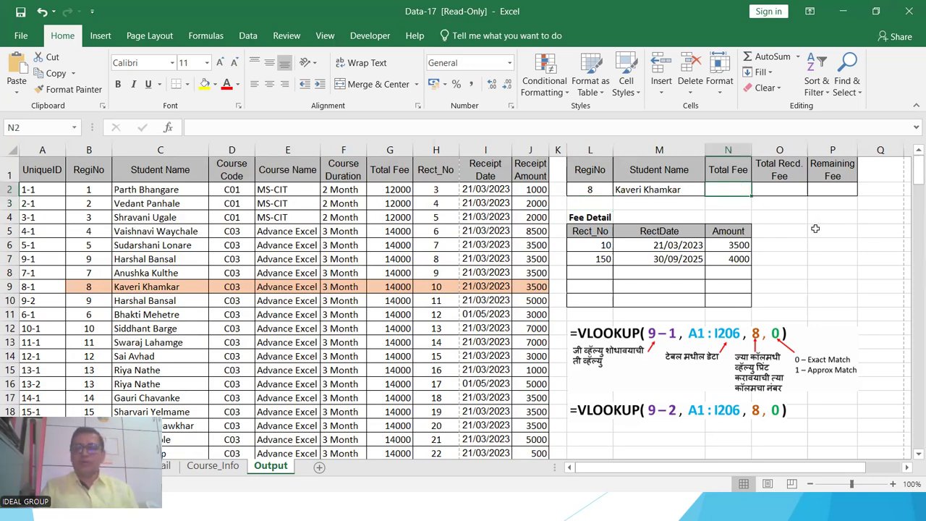
left_click(673, 192)
left_click(191, 127)
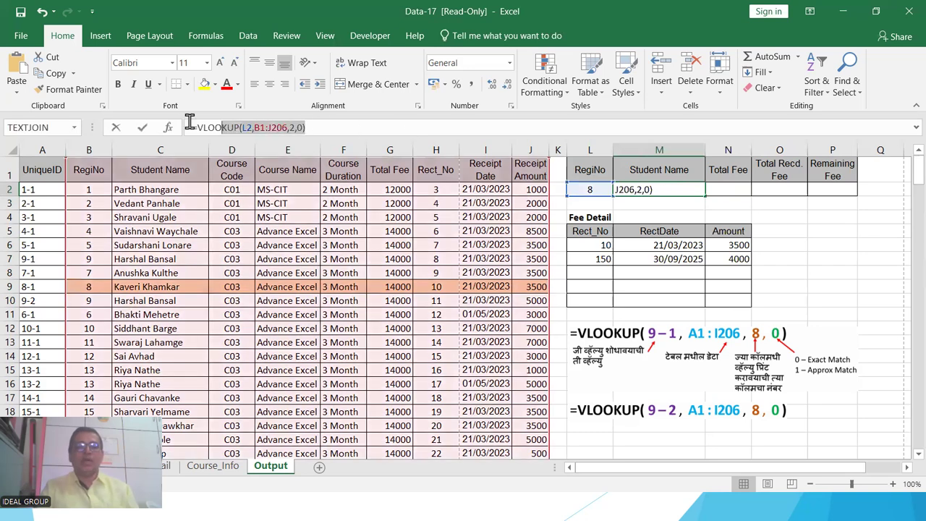
left_click_drag(191, 127, 398, 135)
key("ctrl+c")
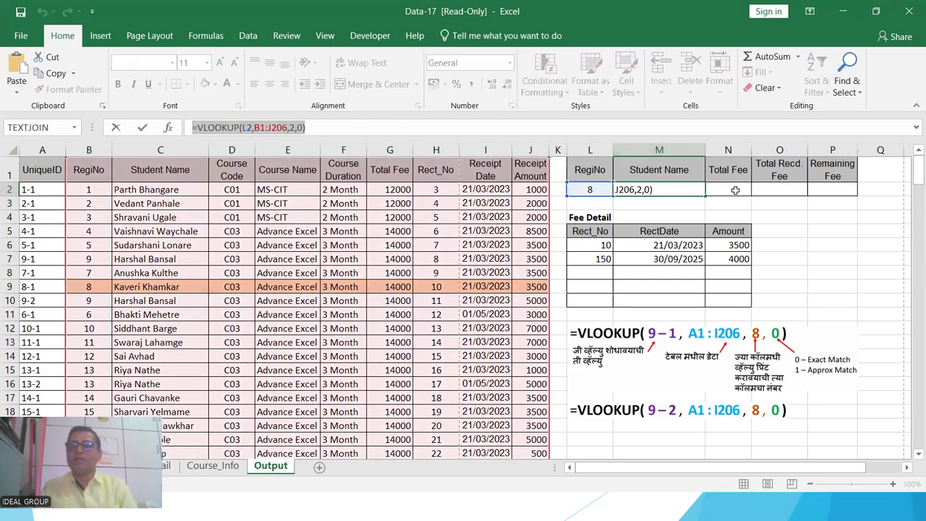
left_click(733, 189)
key("Escape")
left_click(733, 190)
double_click(733, 189)
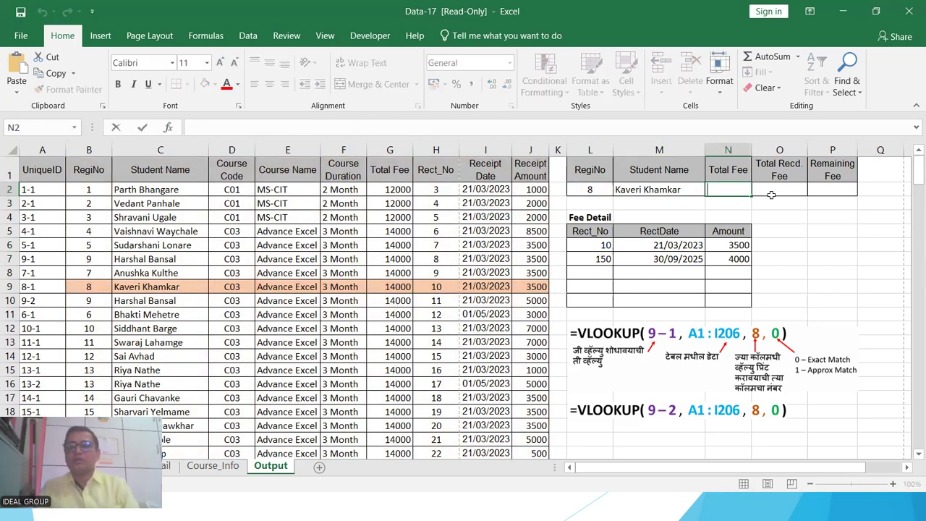
key("ctrl+v")
Set the VLOOKUP column index in N2 to 6 so it returns the total fee
left_click(811, 190)
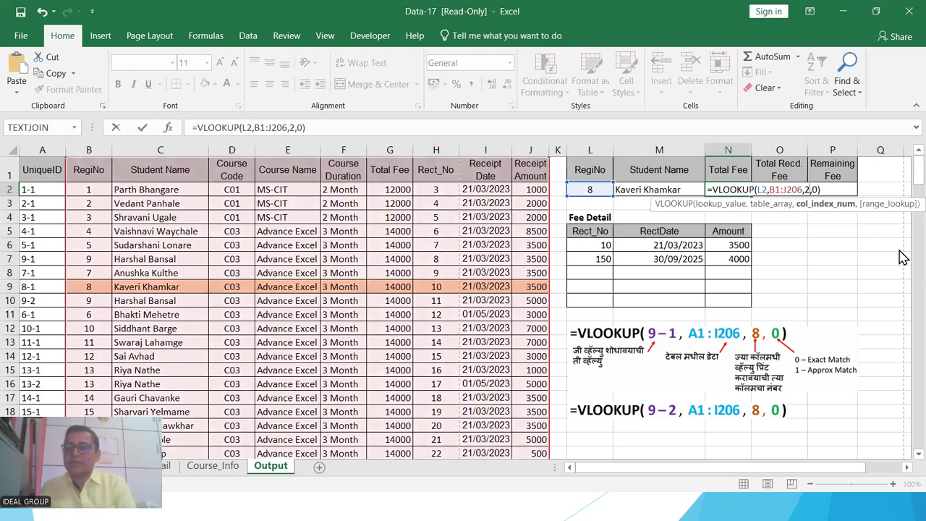
key("BackSpace")
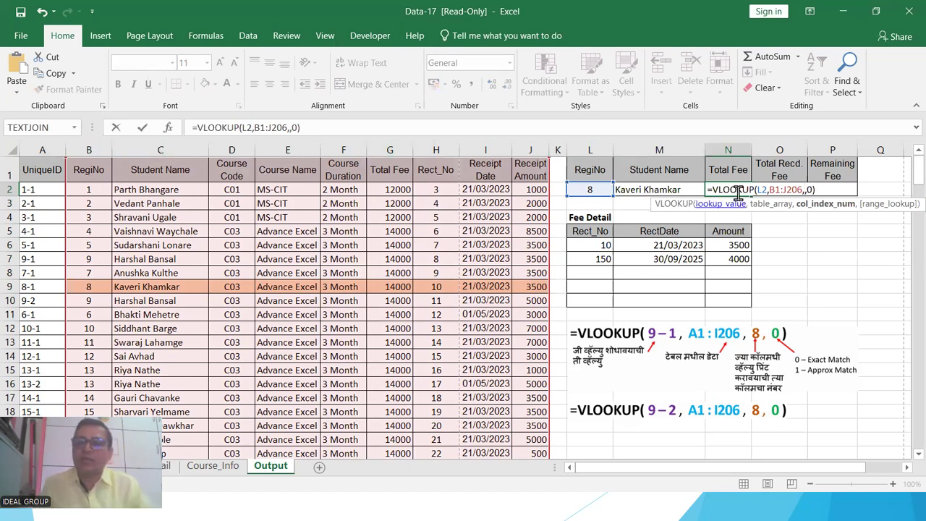
type("6")
key("Return")
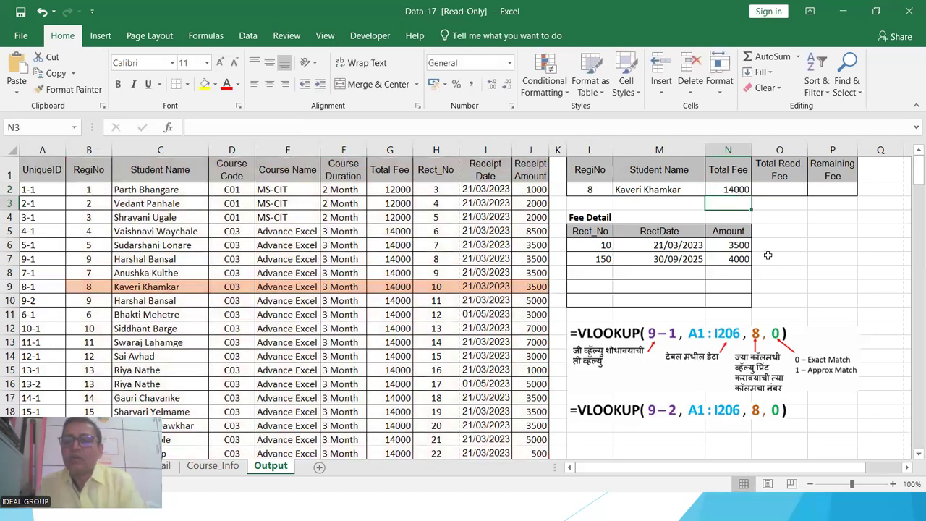
left_click(789, 189)
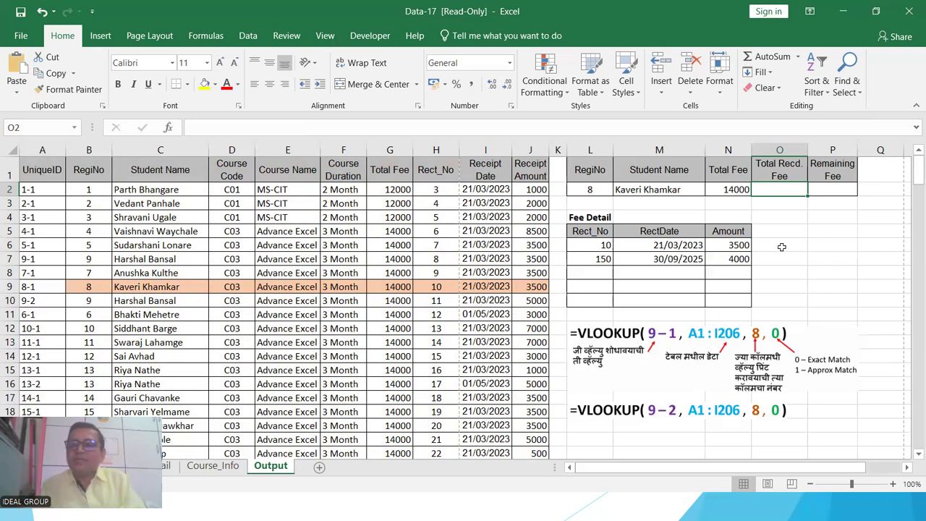
type("=sume")
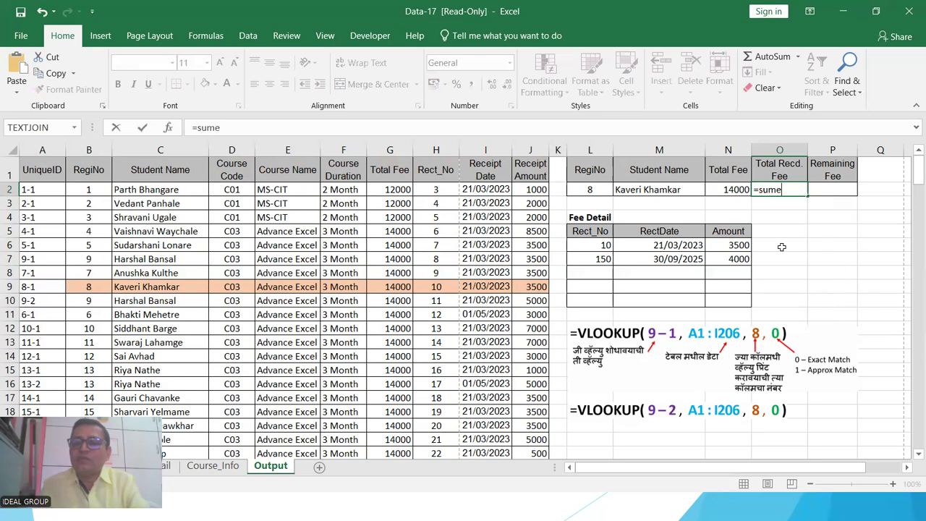
key("Tab")
left_click(781, 194)
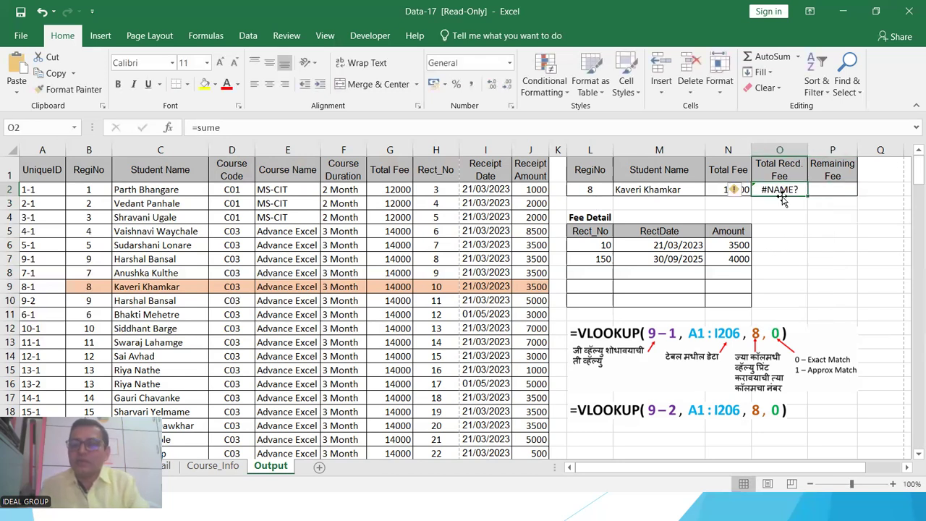
Sum the Amount cells N6:N10 in the Total Recd. Fee cell, O2, using AutoSum
left_click(773, 59)
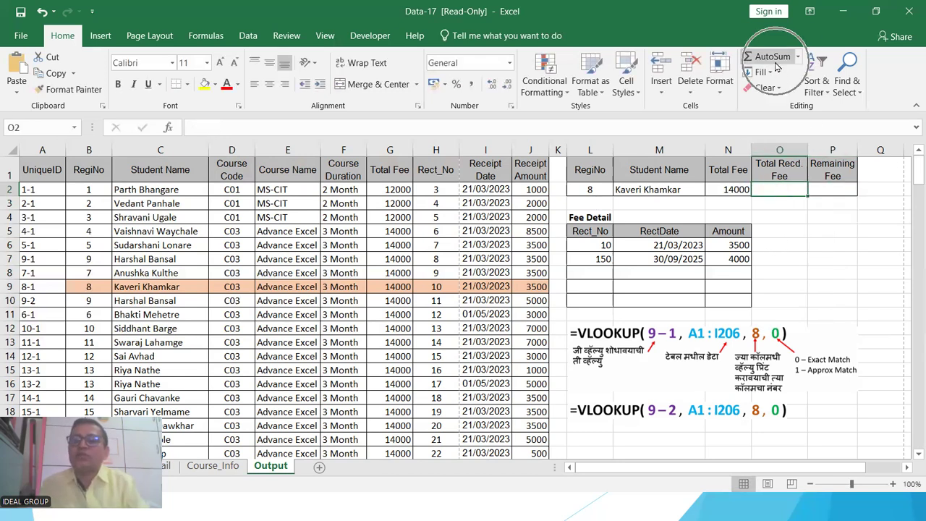
left_click_drag(734, 247, 733, 302)
key("Return")
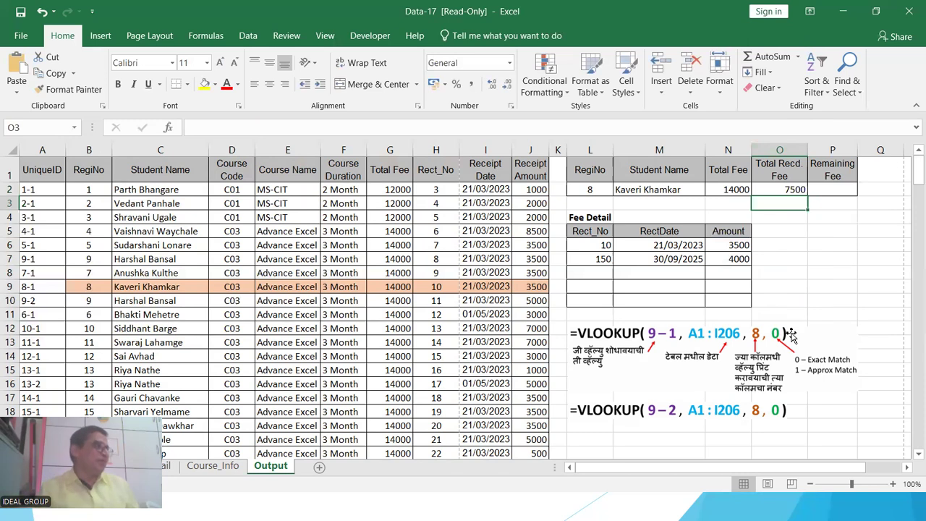
Calculate the Remaining Fee in P2 by subtracting Total Recd. Fee from Total Fee with the formula =N2-O2
left_click(823, 190)
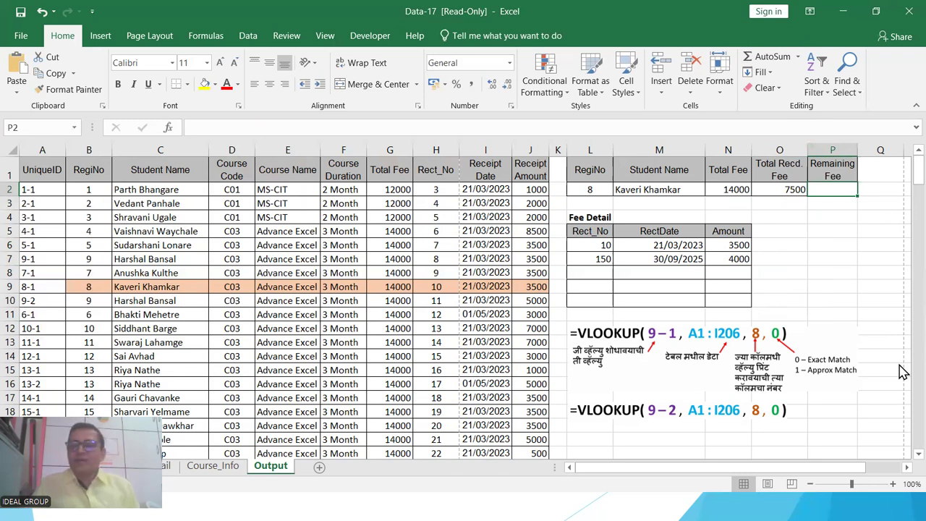
left_click(723, 194)
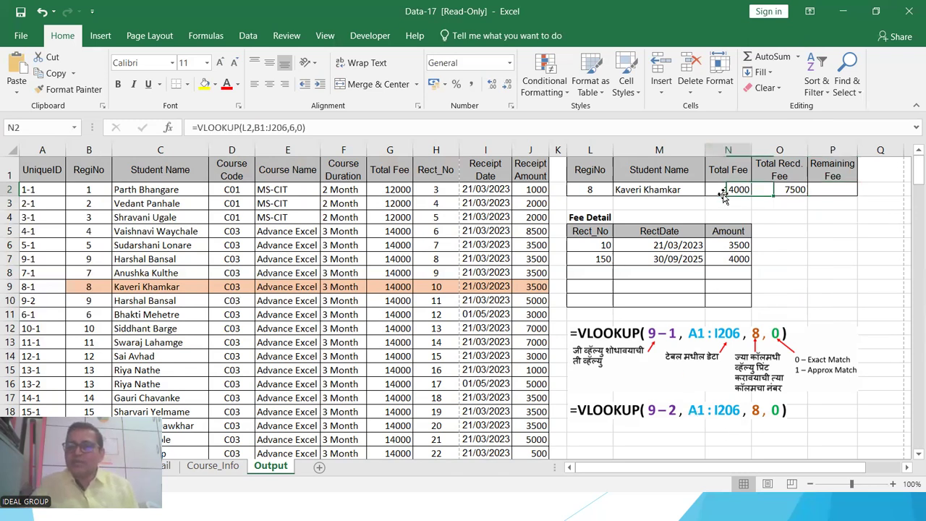
left_click(792, 189)
left_click(840, 190)
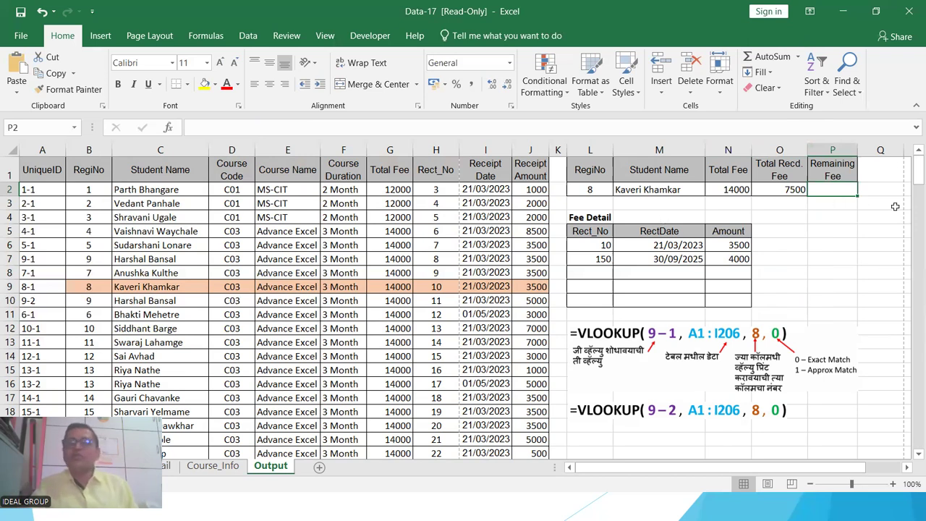
type("=")
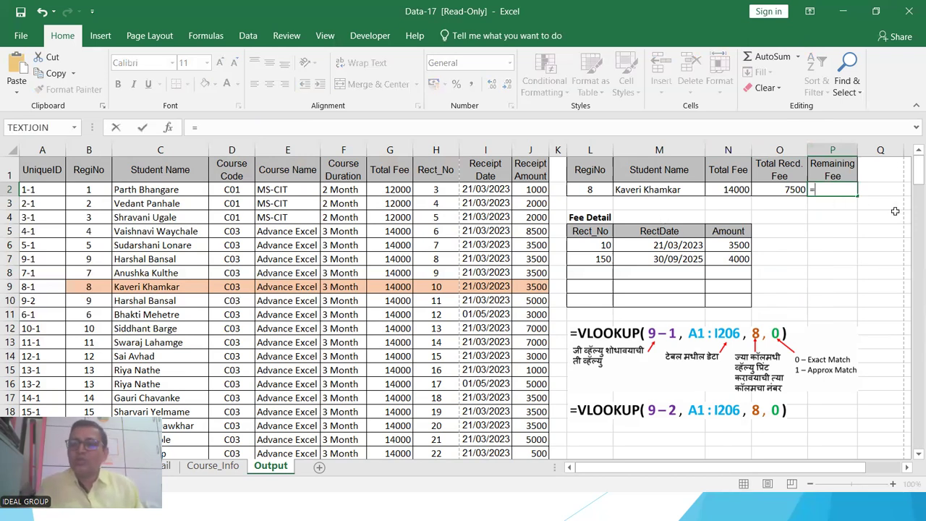
left_click(734, 190)
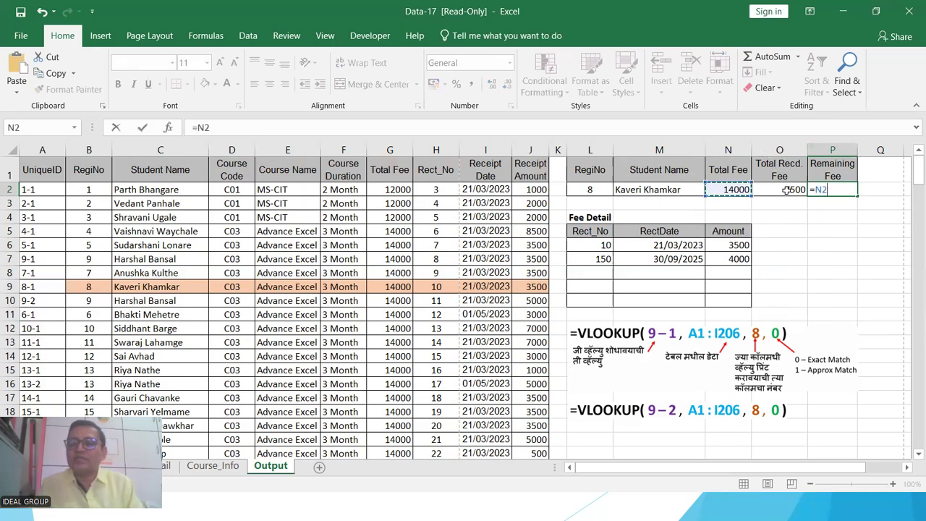
type("-")
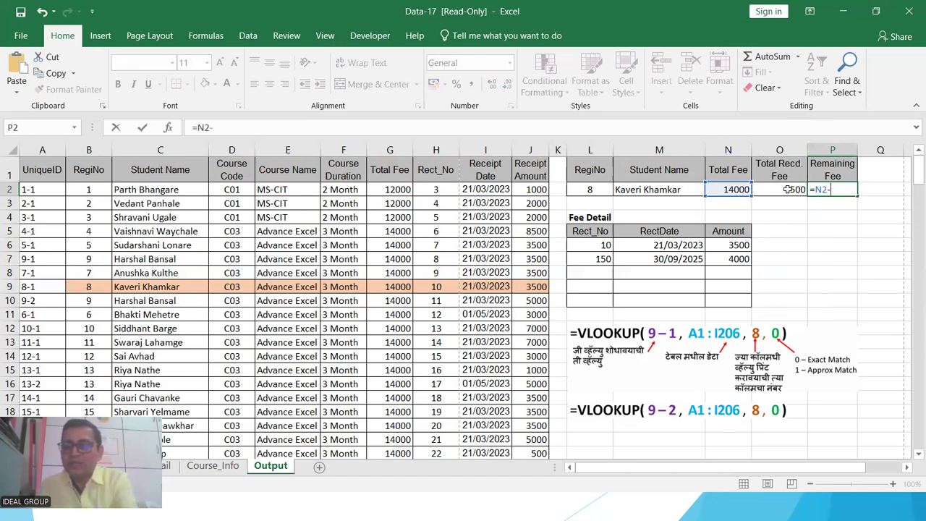
left_click(787, 190)
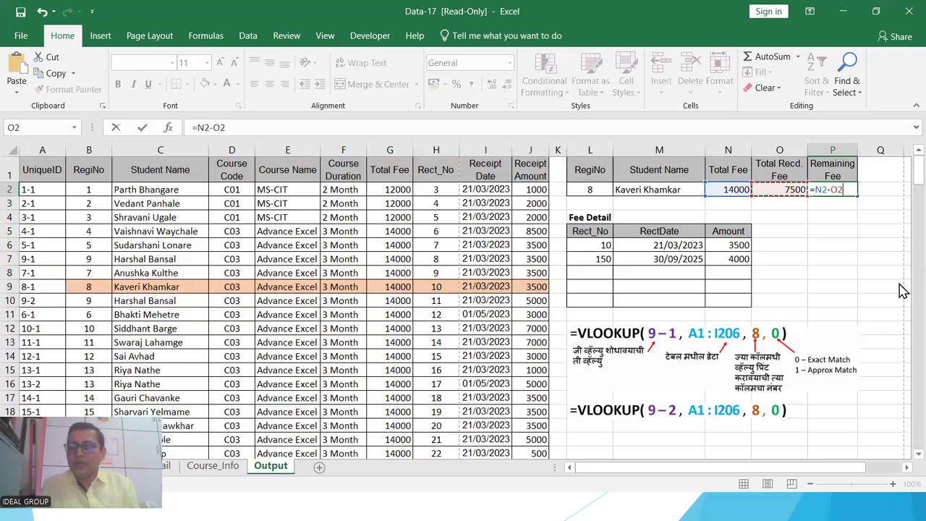
key("Return")
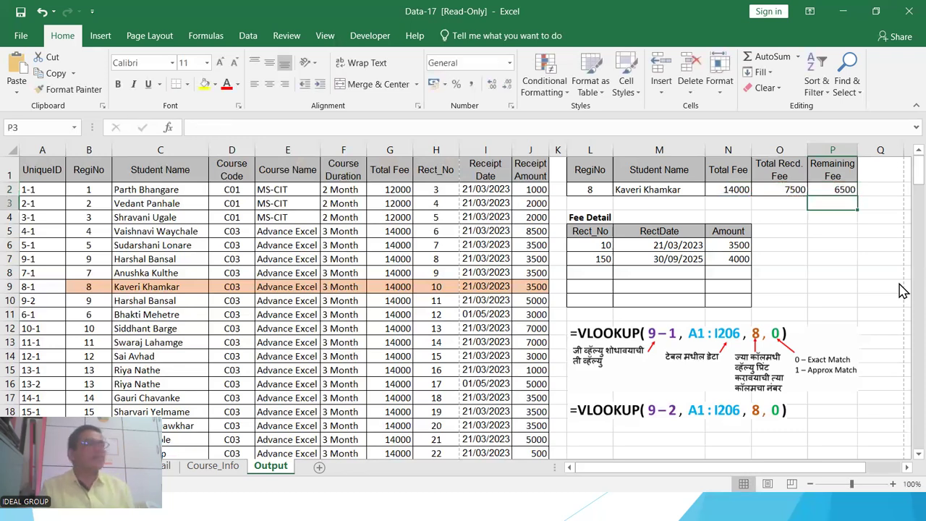
Change the RegiNo in L2 to 111 to test the fee totals and receipt lookups
left_click(594, 196)
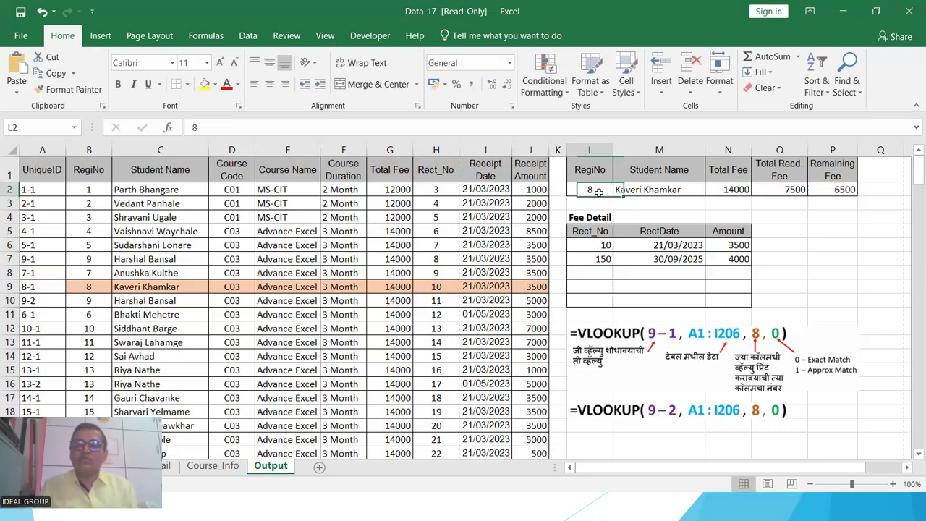
type("111")
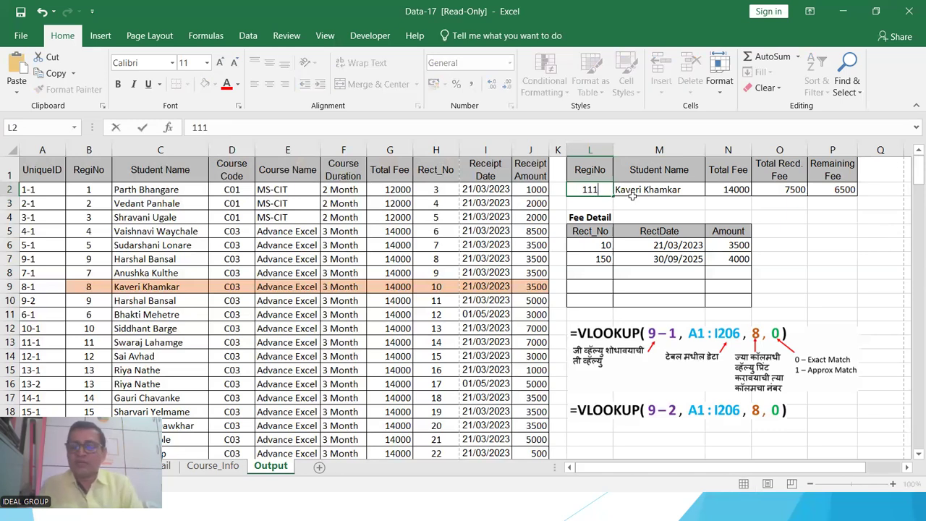
key("Return")
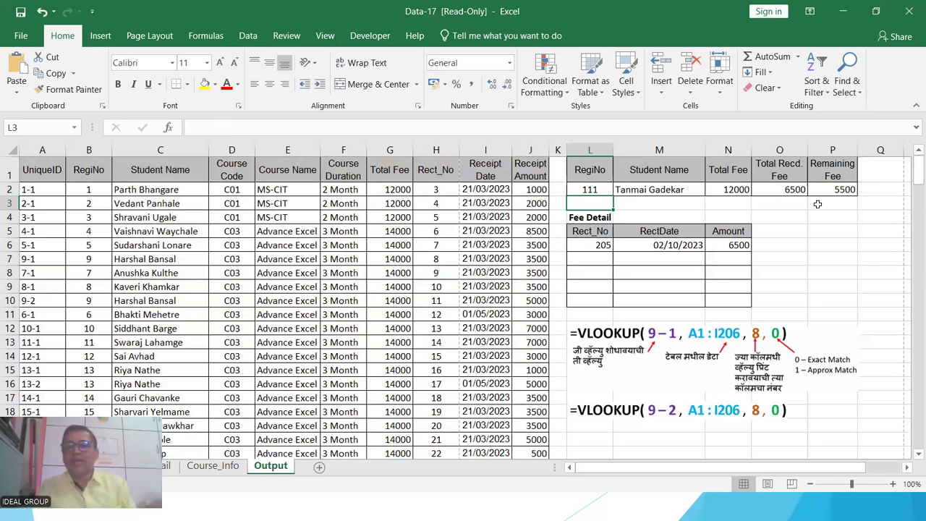
Enter 112 as the RegiNo in L2 to test the lookup with another student
left_click(599, 189)
type("112")
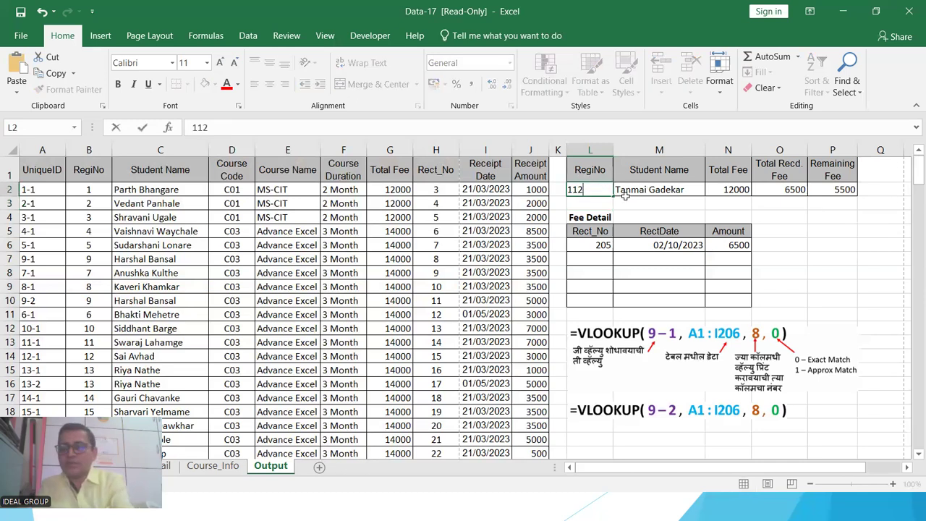
key("Return")
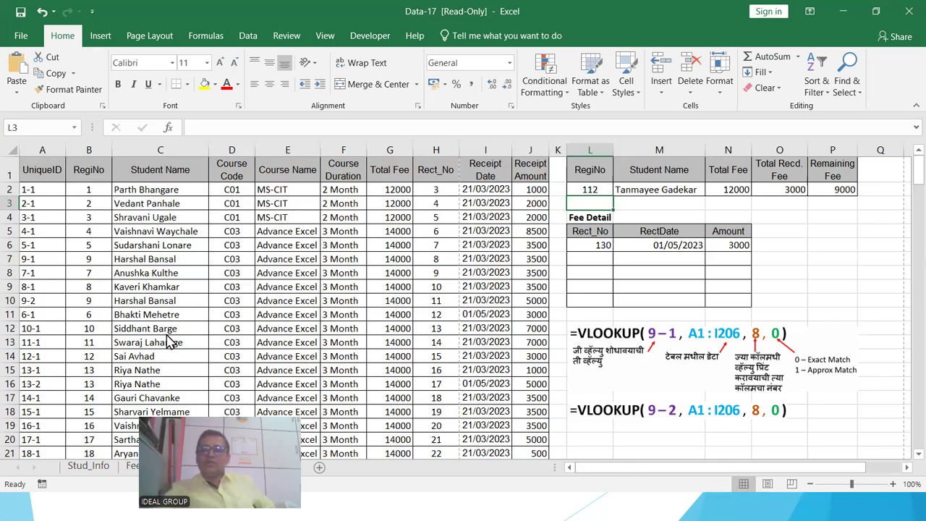
Examine the IFNA and VLOOKUP formula in the first Rect_No cell of the Fee Detail table, L6
left_click(594, 236)
left_click(592, 256)
left_click(590, 246)
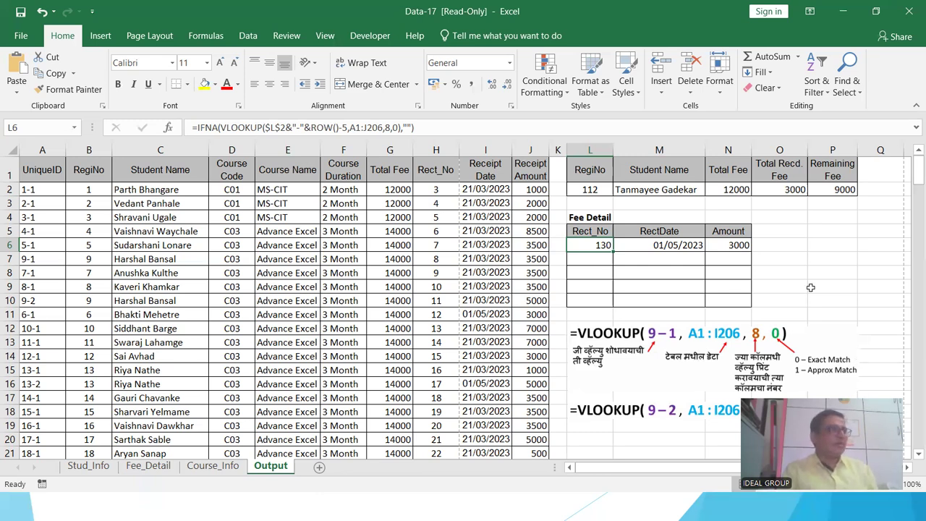
Minimize the workbook to return to the PowerPoint slide show and advance to the Assessment-17 questions slide
left_click(839, 13)
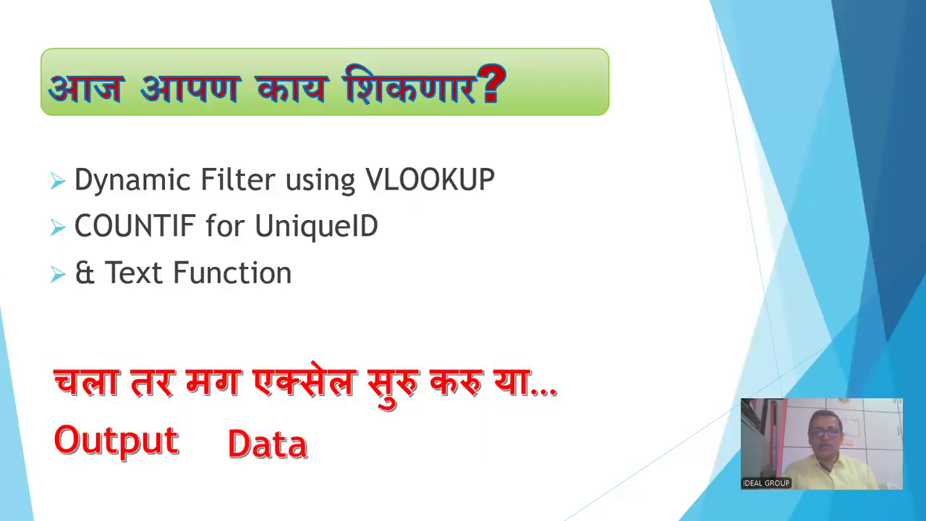
key("Right")
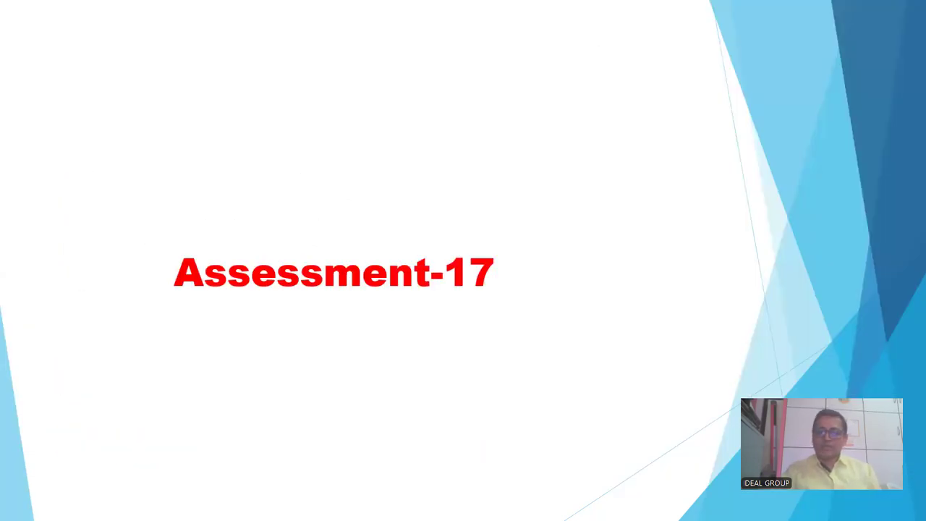
key("Right")
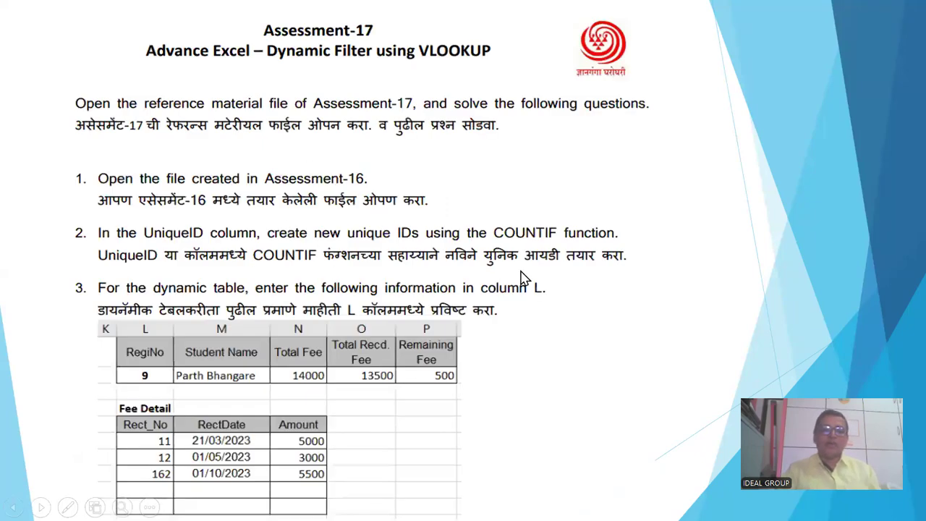